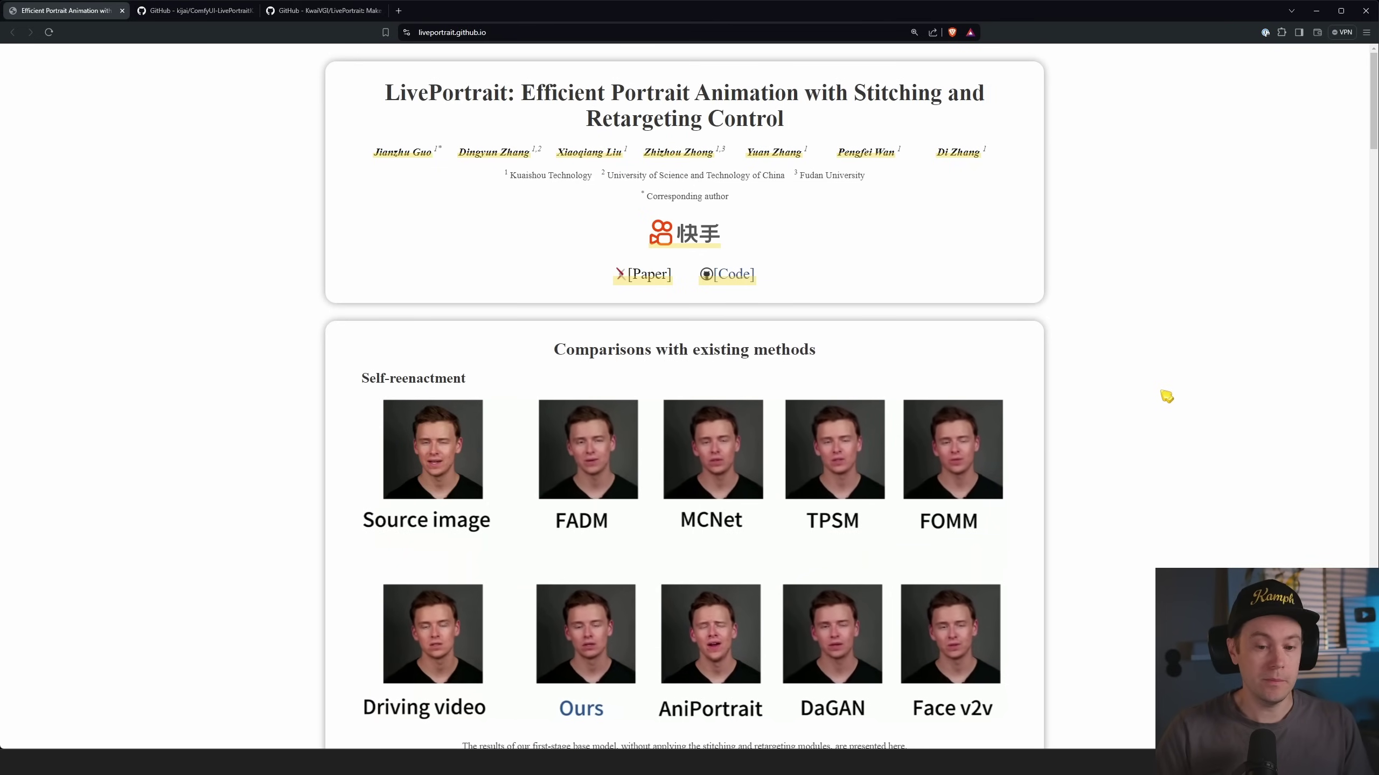
- Scroll past the comparison and stitching sections to the eyes and lip retargeting demo
scroll(1164, 398, "down", 2)
scroll(1191, 418, "down", 2)
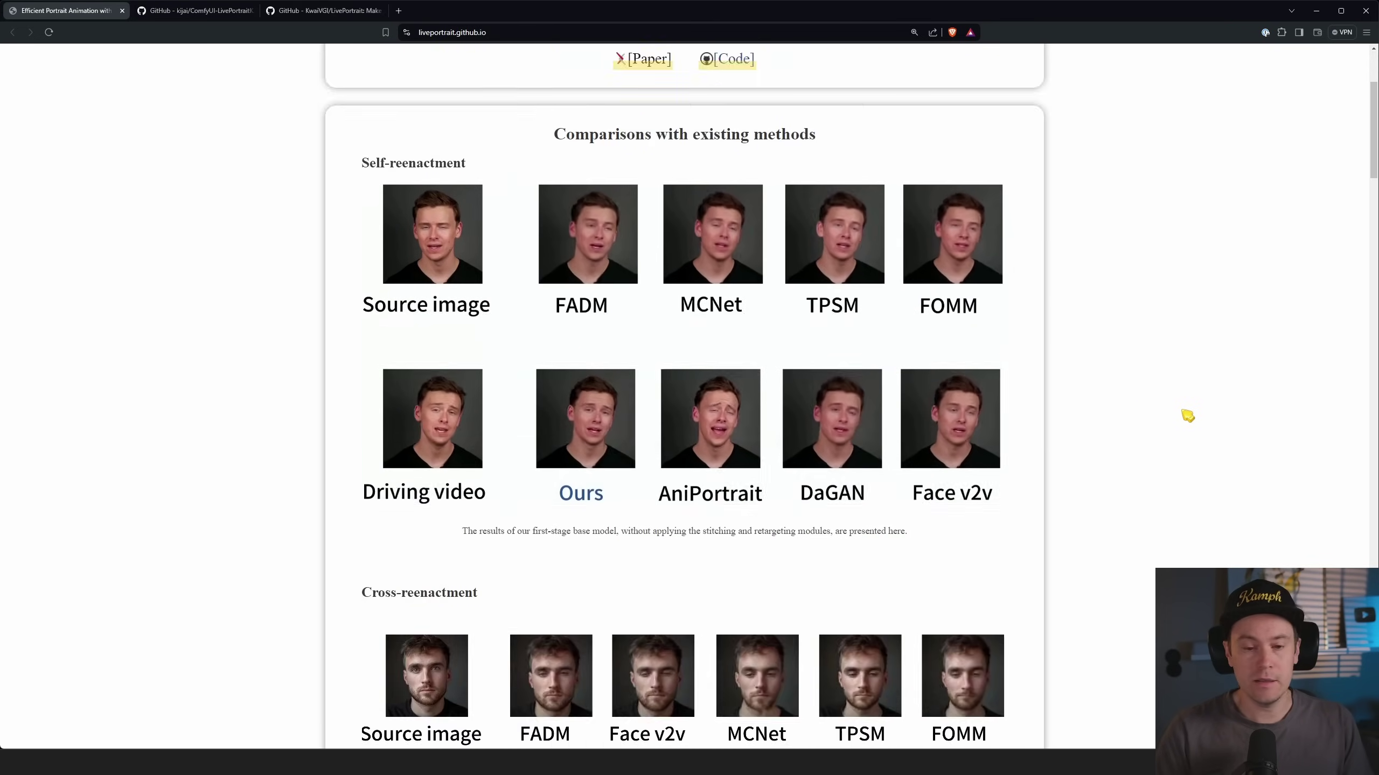
scroll(1185, 416, "down", 6)
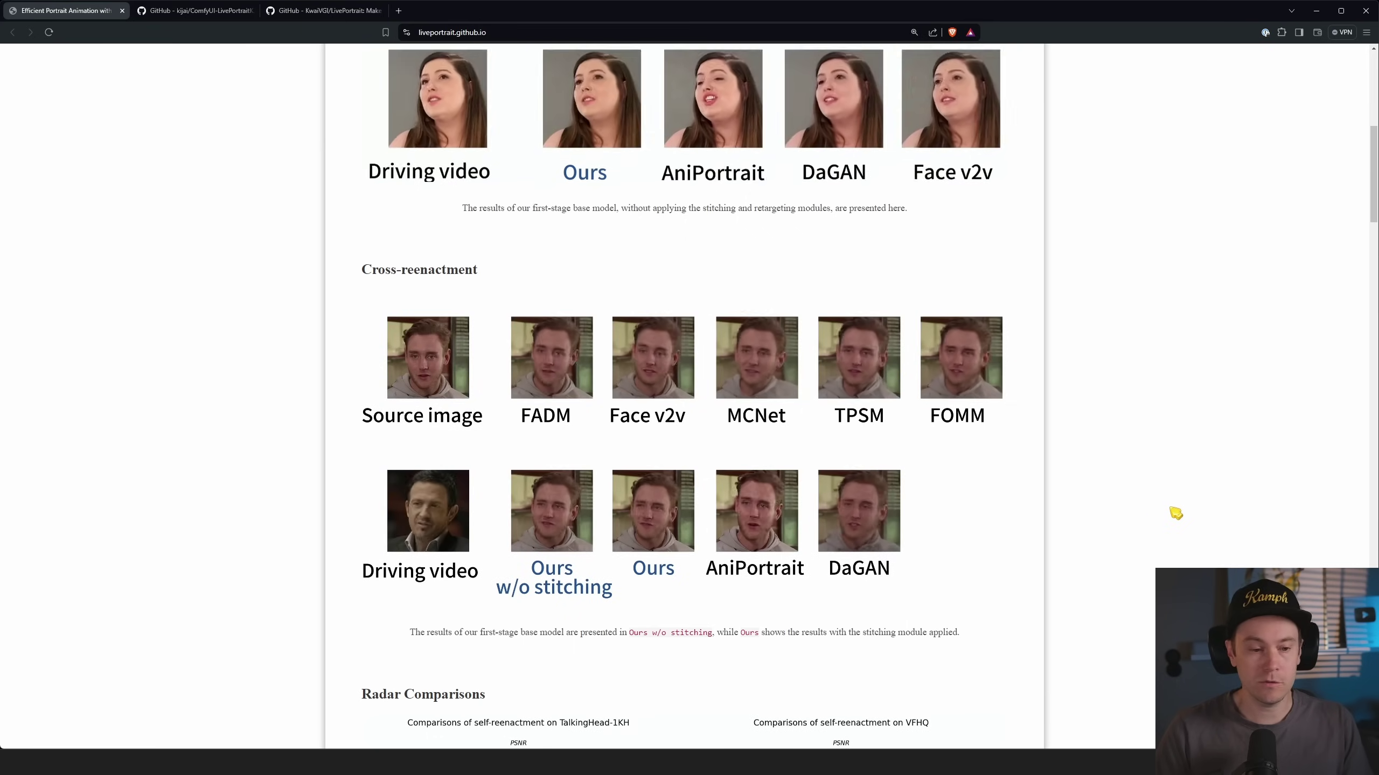
scroll(1175, 513, "down", 12)
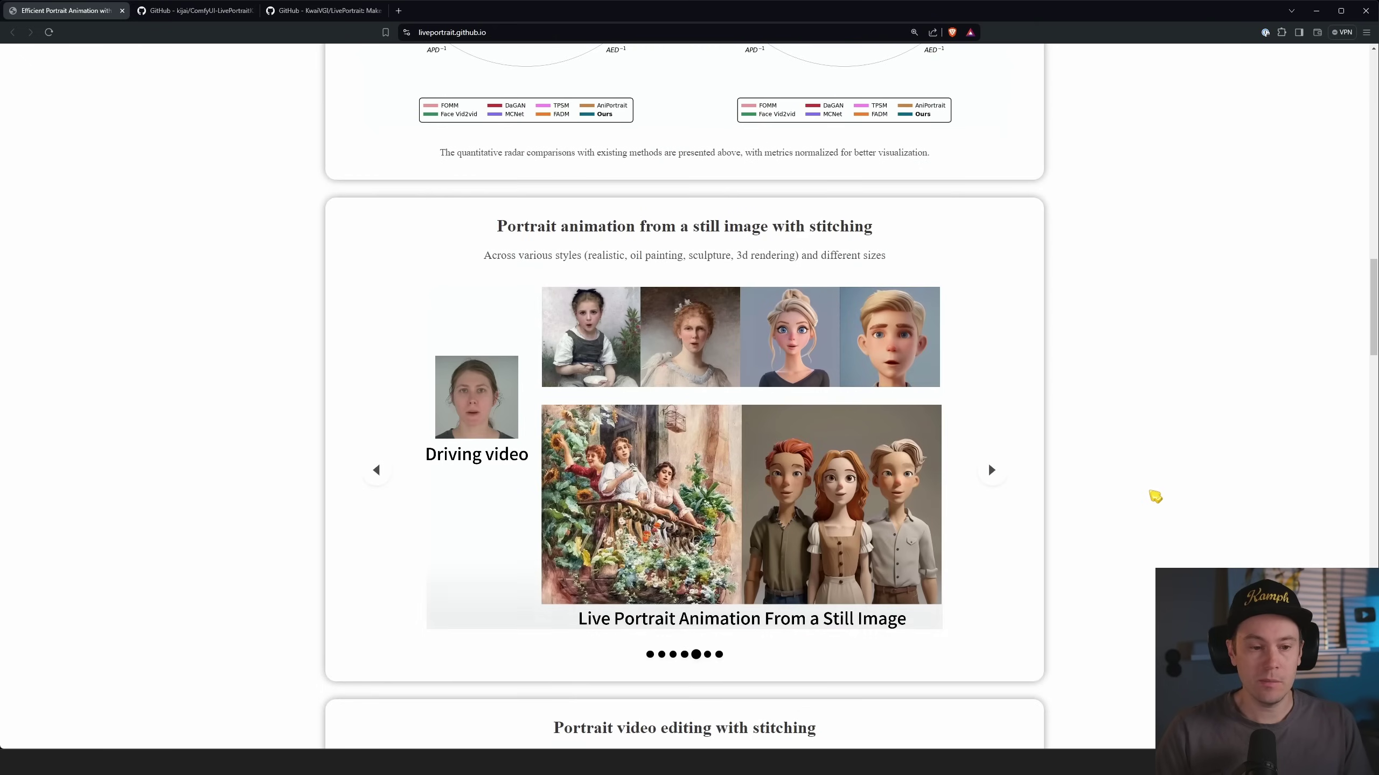
scroll(1157, 495, "down", 2)
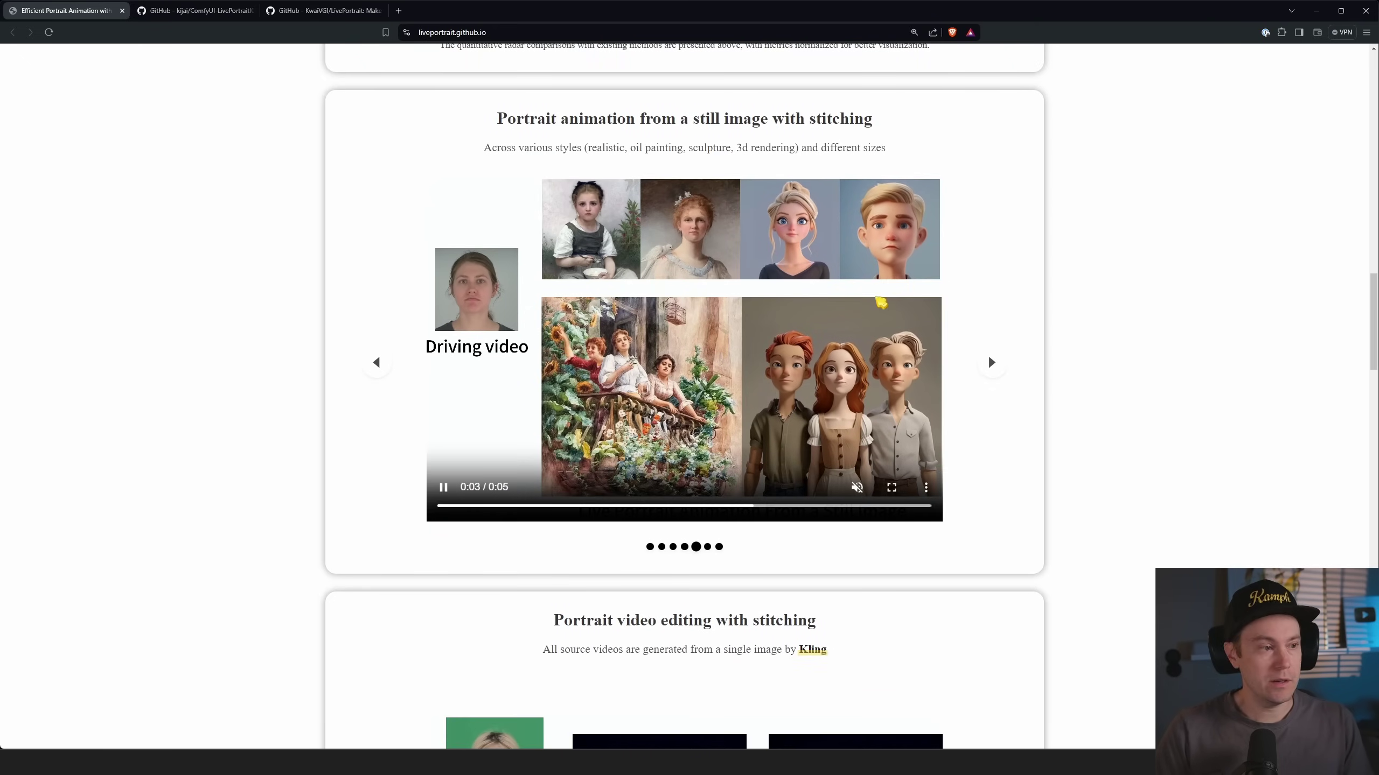
scroll(1189, 492, "down", 5)
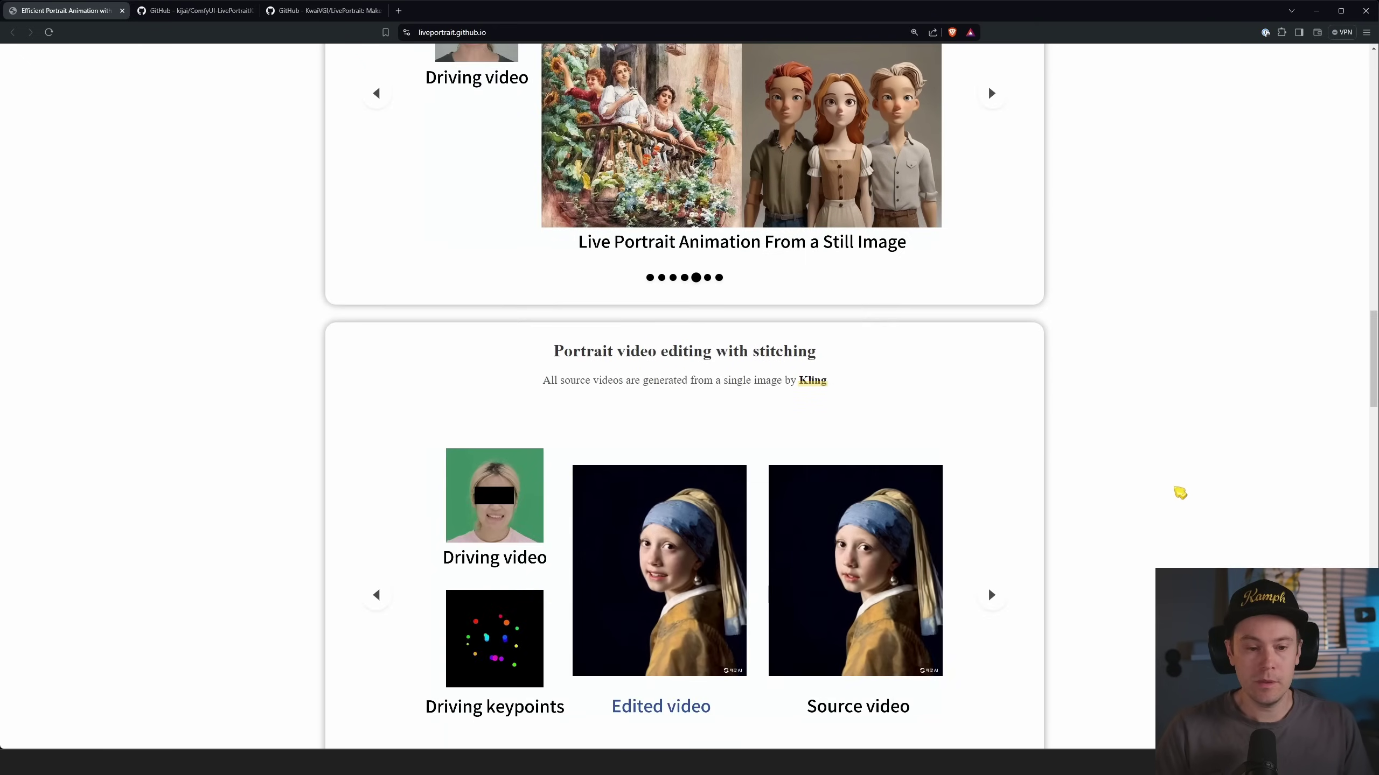
scroll(1167, 478, "down", 12)
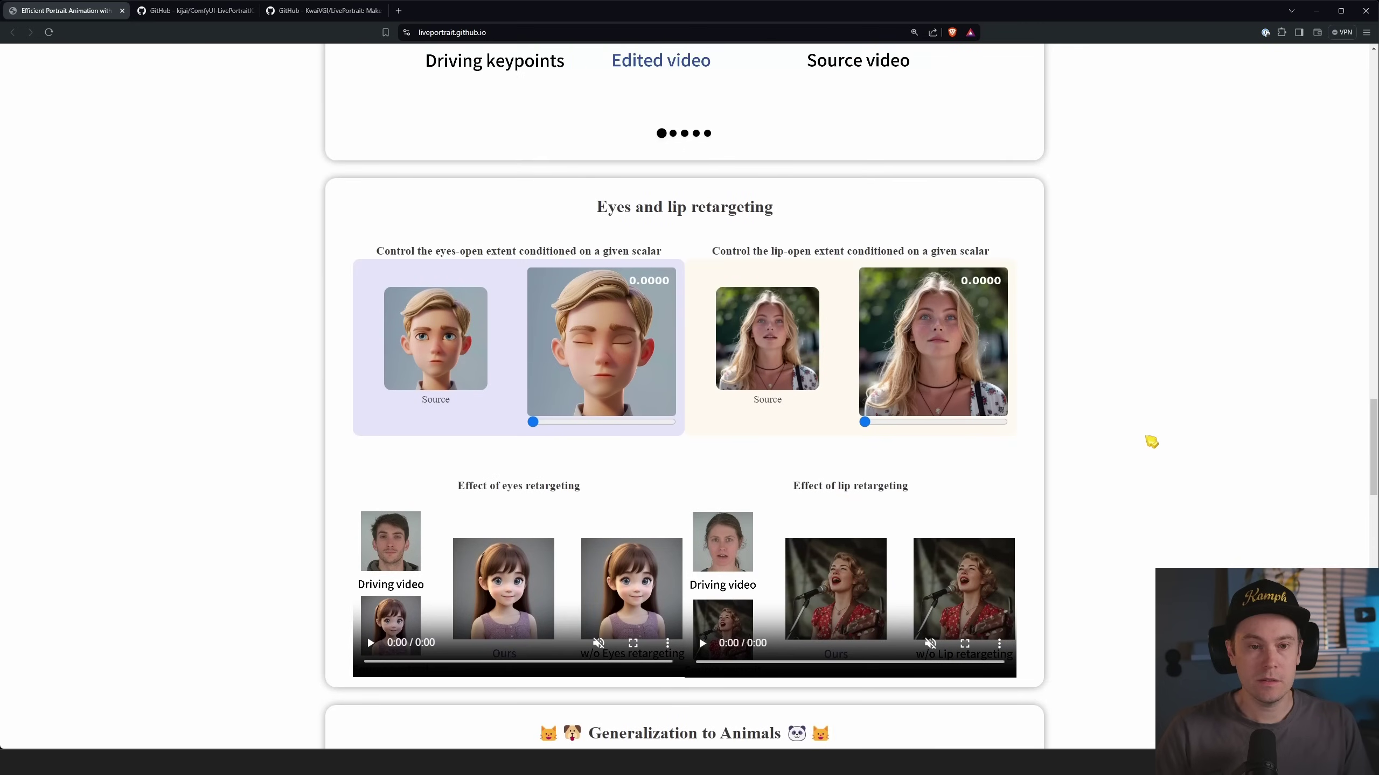
scroll(1152, 443, "down", 1)
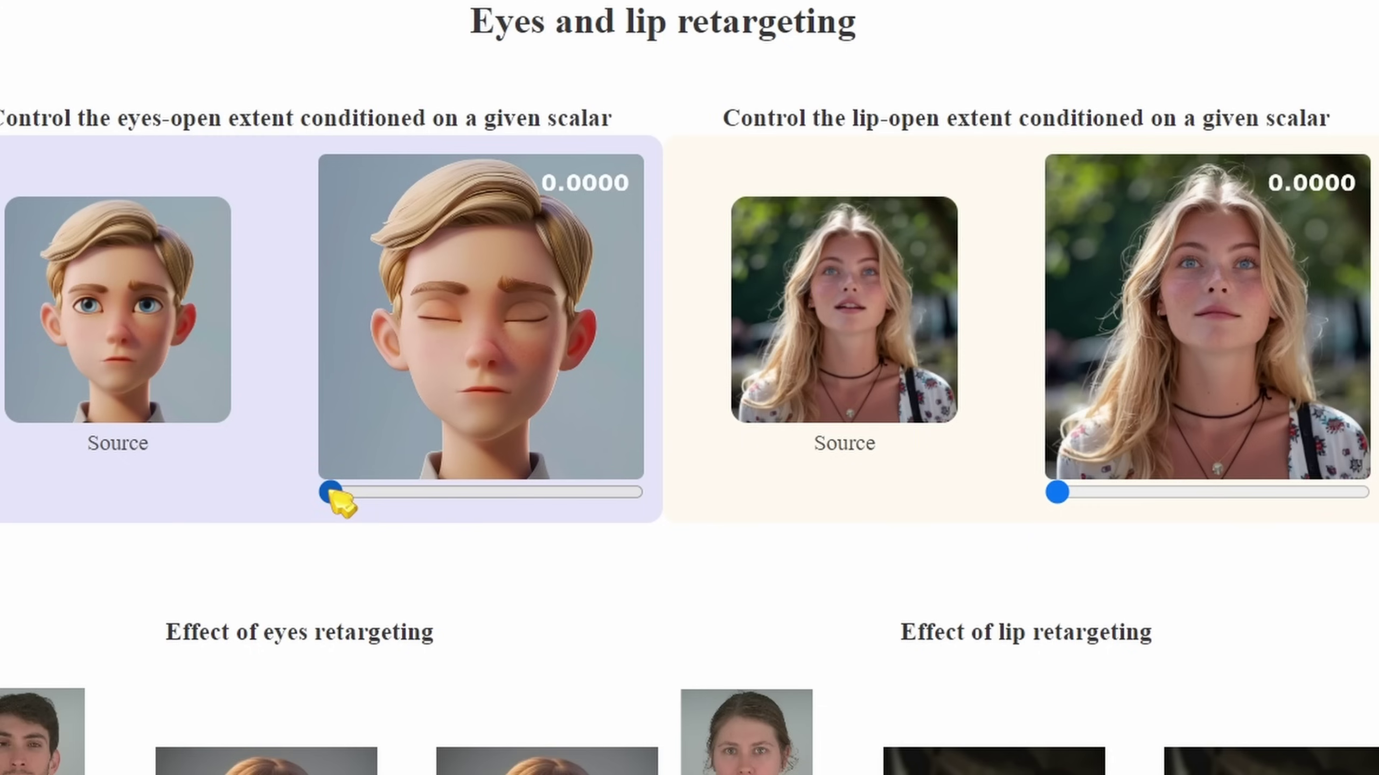
left_click_drag(331, 497, 515, 516)
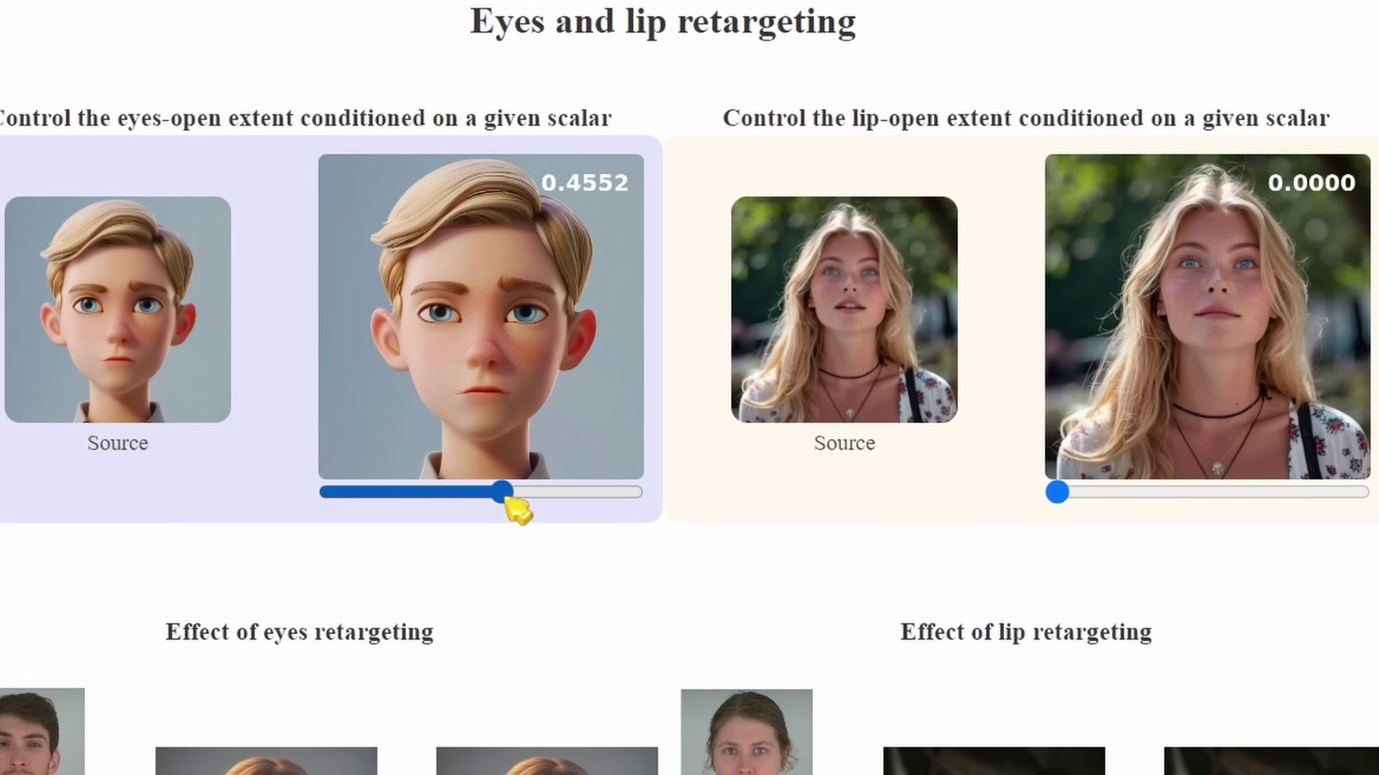
left_click_drag(503, 496, 742, 508)
left_click_drag(630, 494, 323, 497)
left_click_drag(1055, 495, 976, 513)
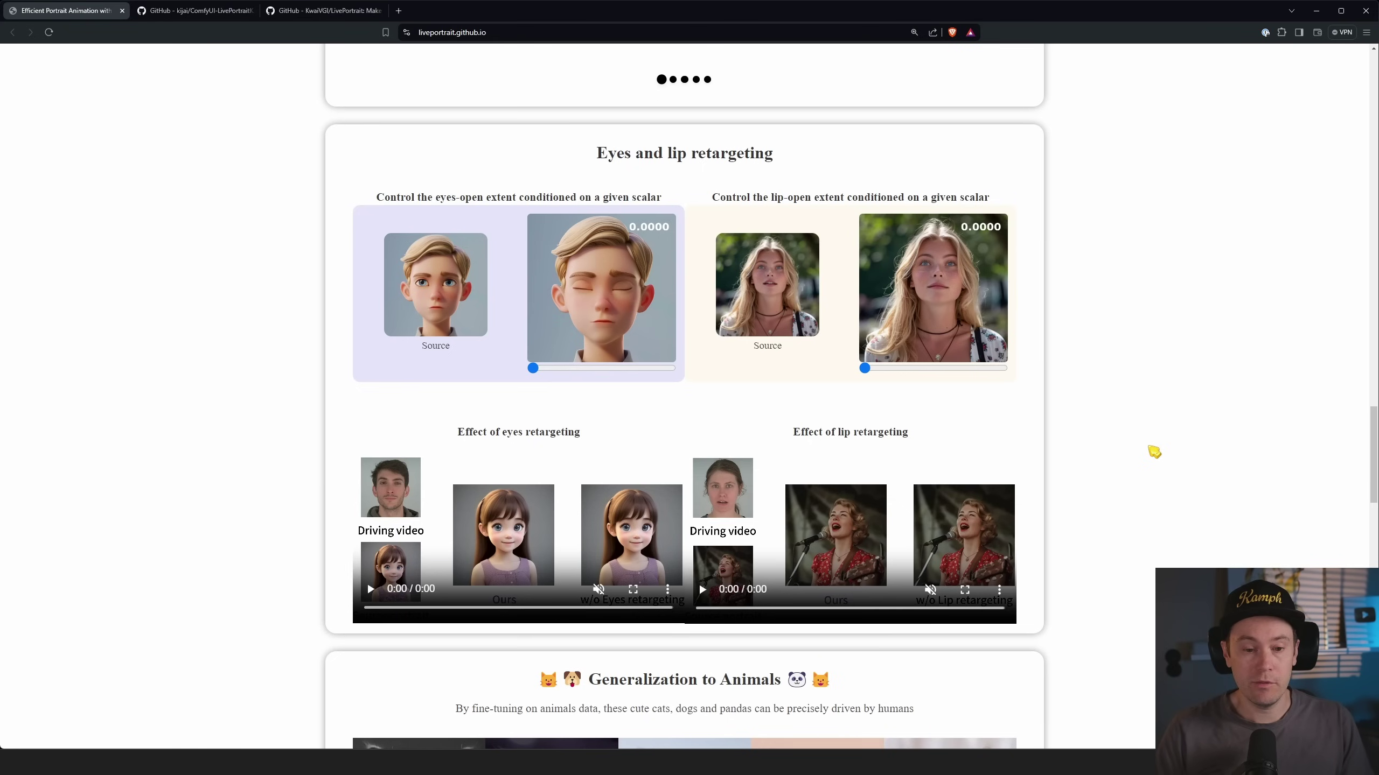
- Scroll down past 'Generalization to Animals' to the Abstract
scroll(1143, 481, "down", 6)
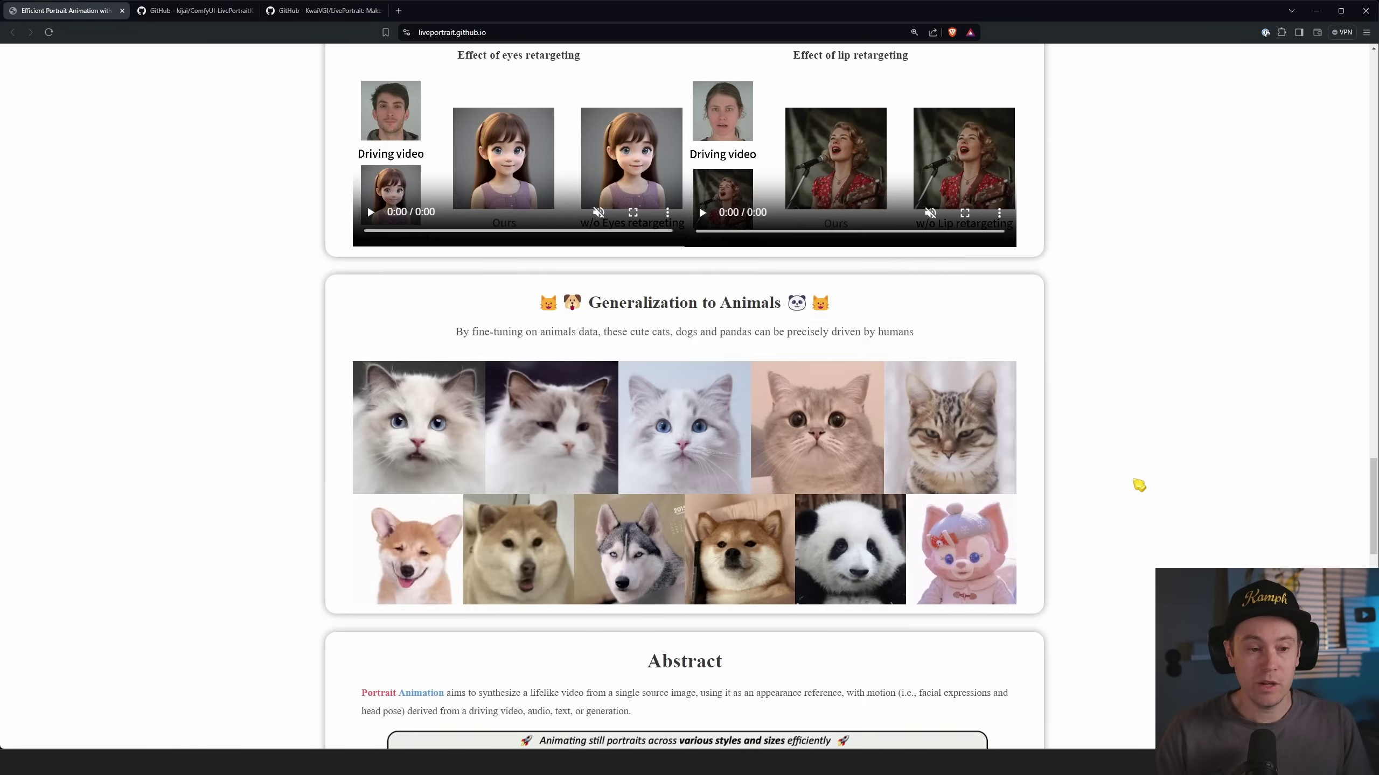
scroll(1138, 479, "down", 2)
scroll(1135, 480, "down", 1)
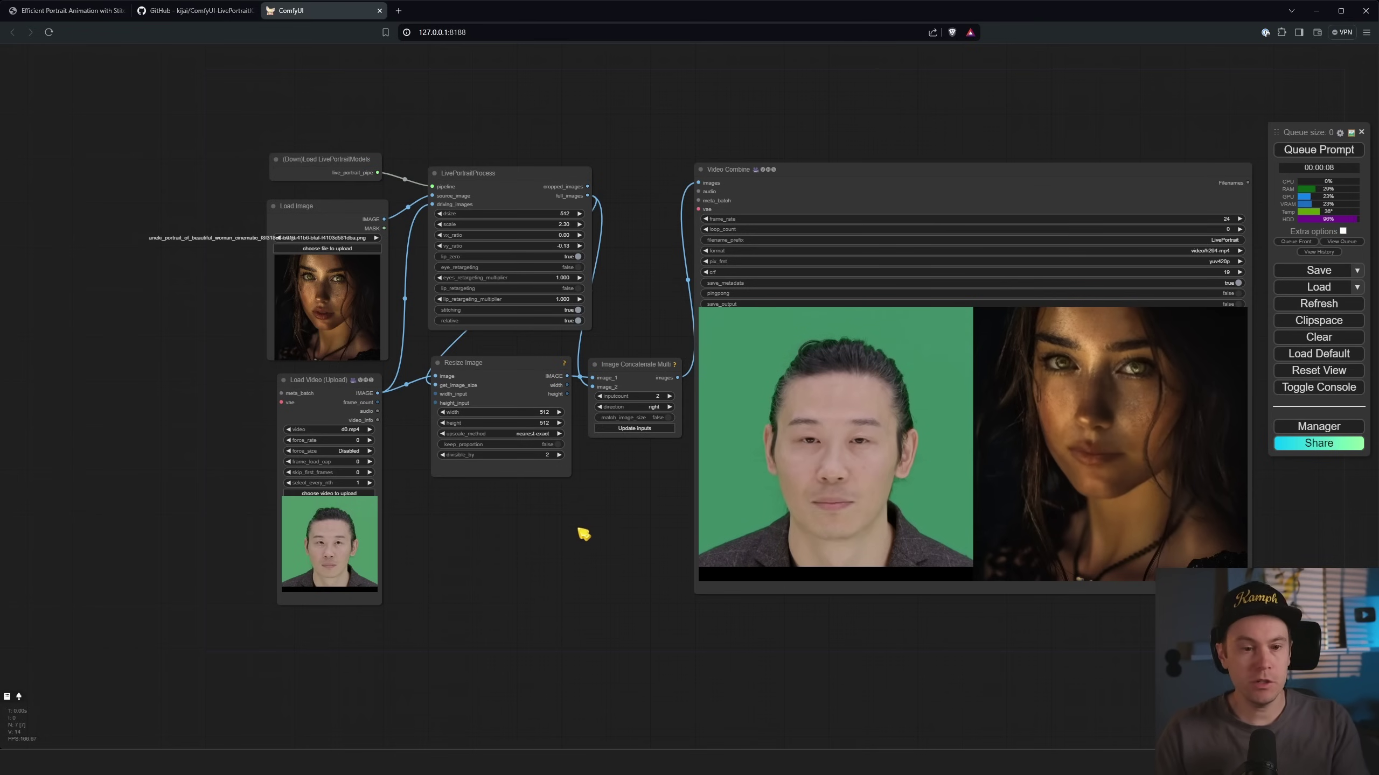
left_click_drag(608, 531, 558, 513)
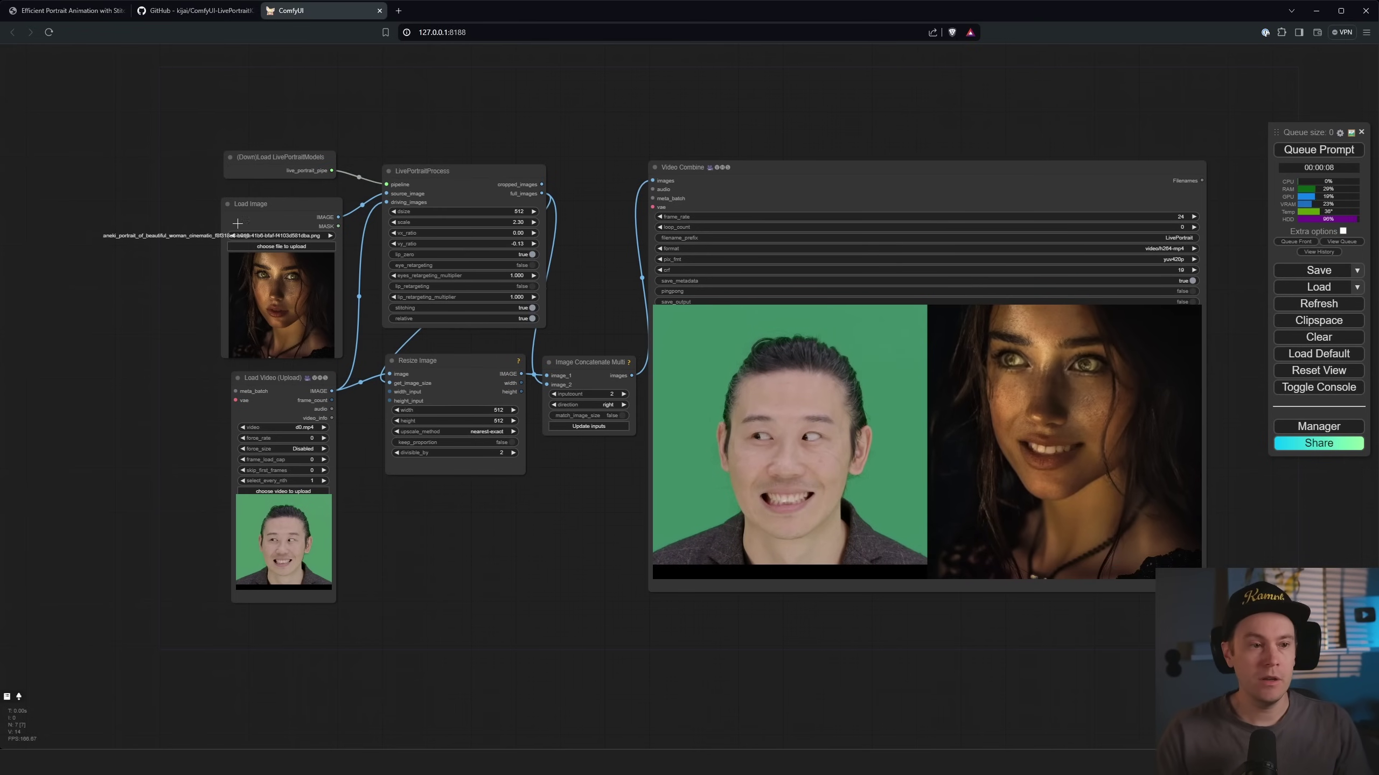
scroll(201, 248, "up", 5)
scroll(215, 209, "down", 4)
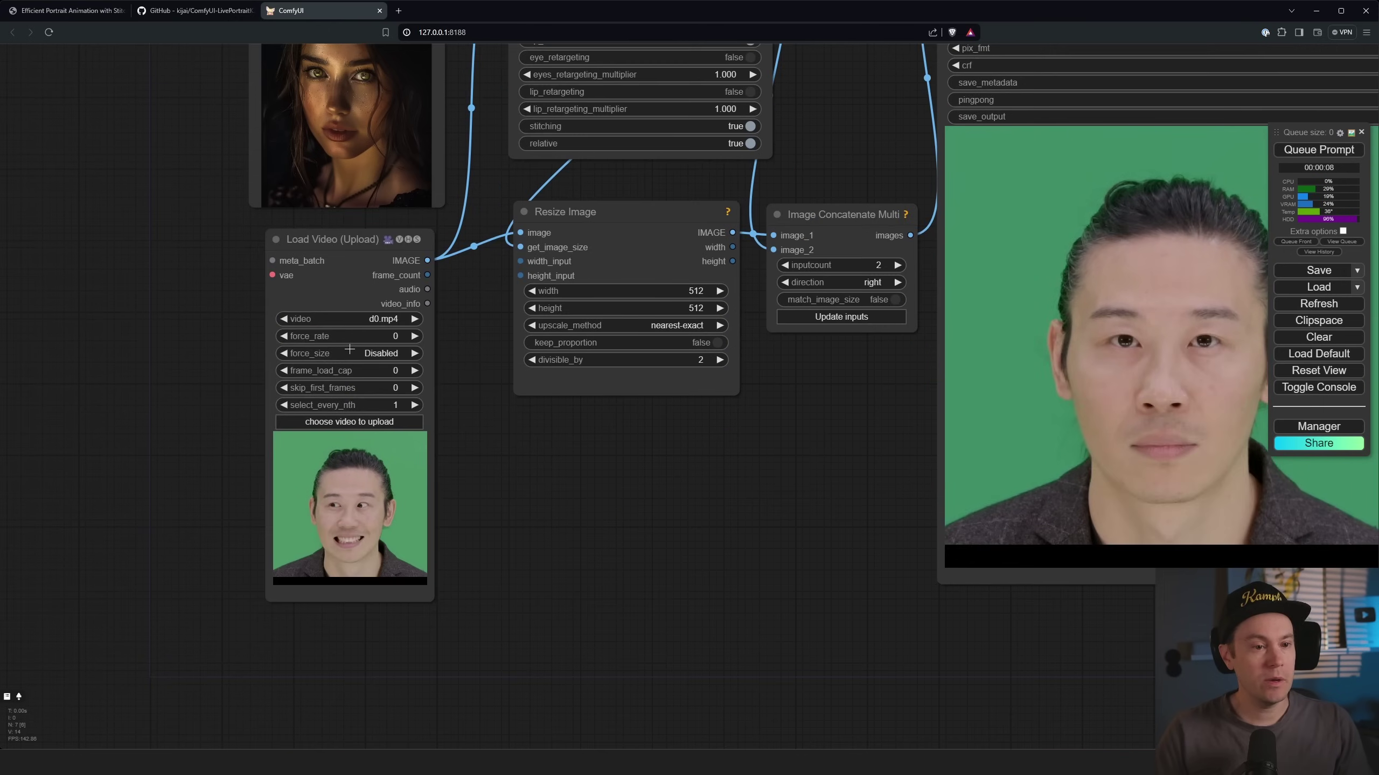
scroll(844, 435, "down", 6)
scroll(775, 502, "up", 8)
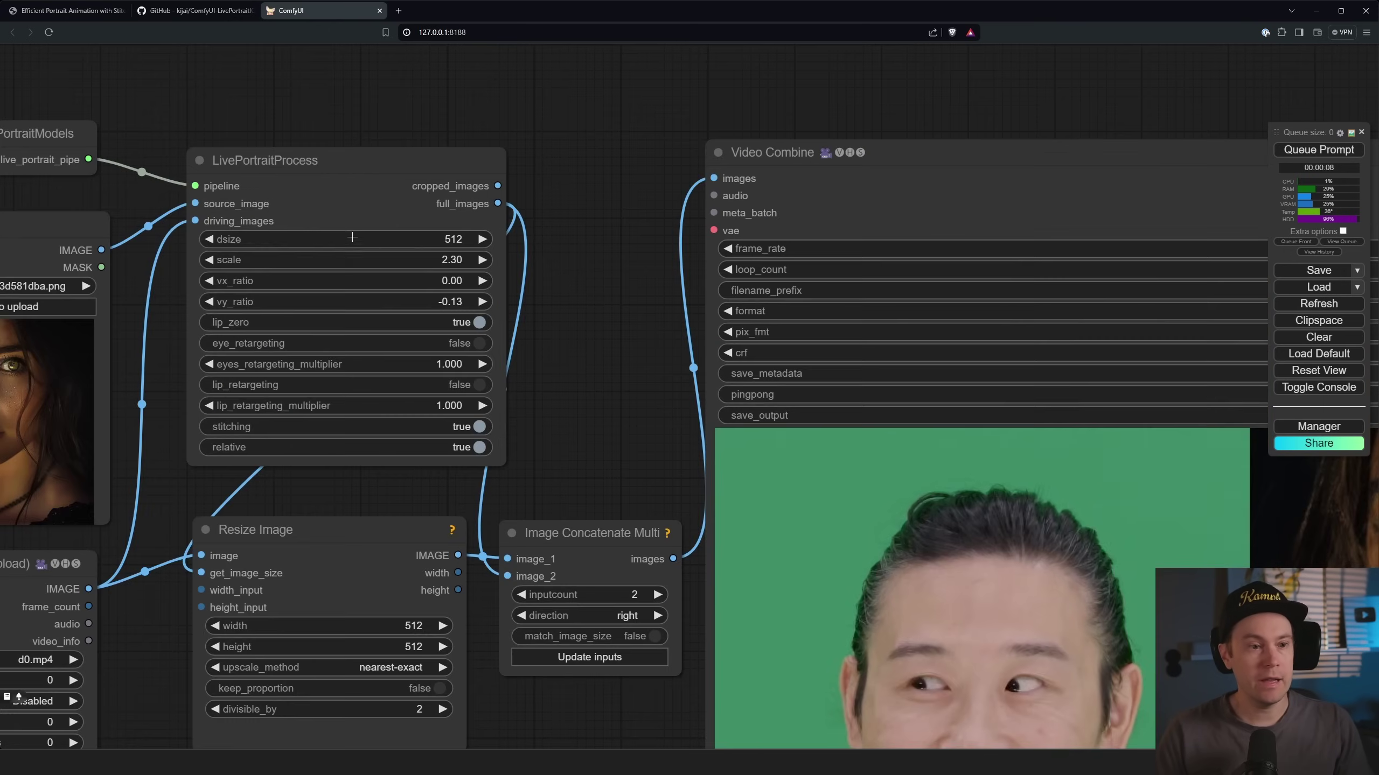
scroll(640, 388, "down", 3)
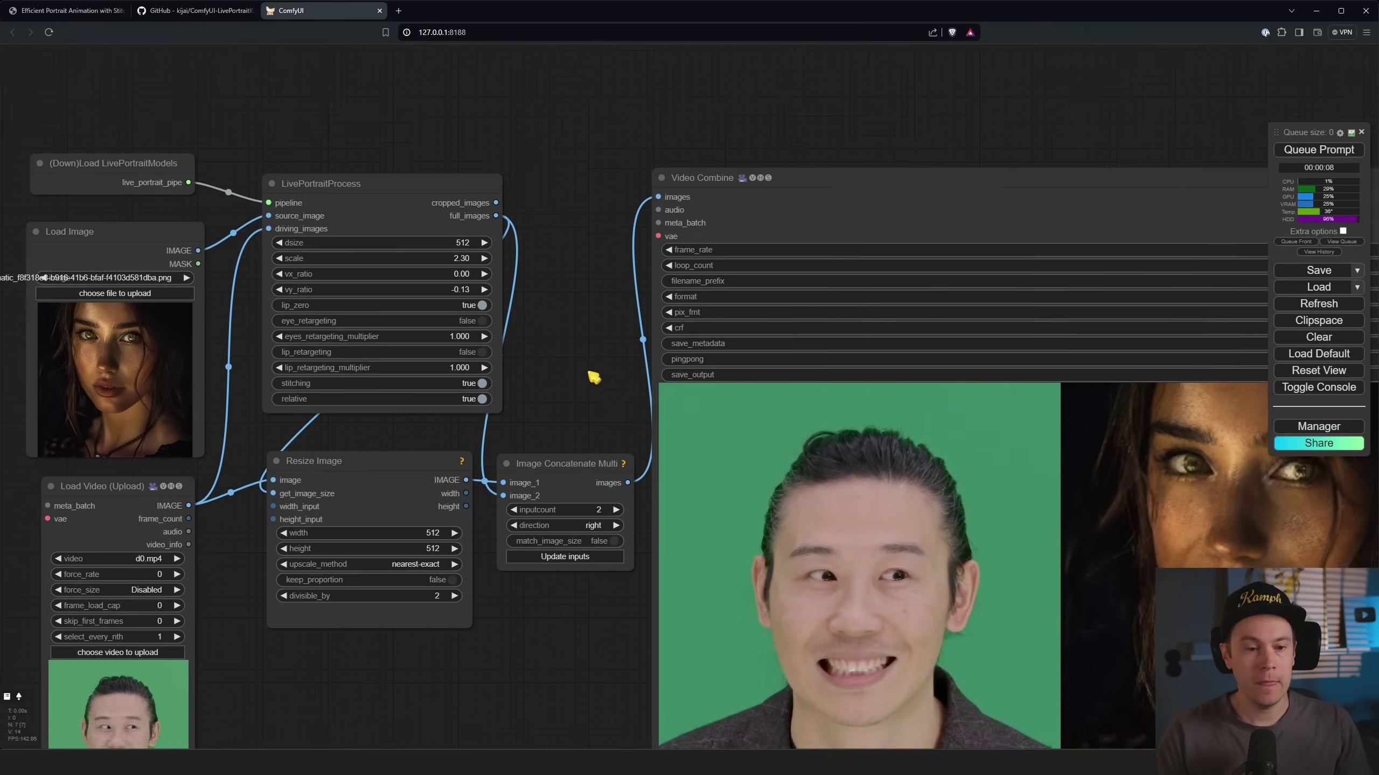
scroll(474, 370, "down", 1)
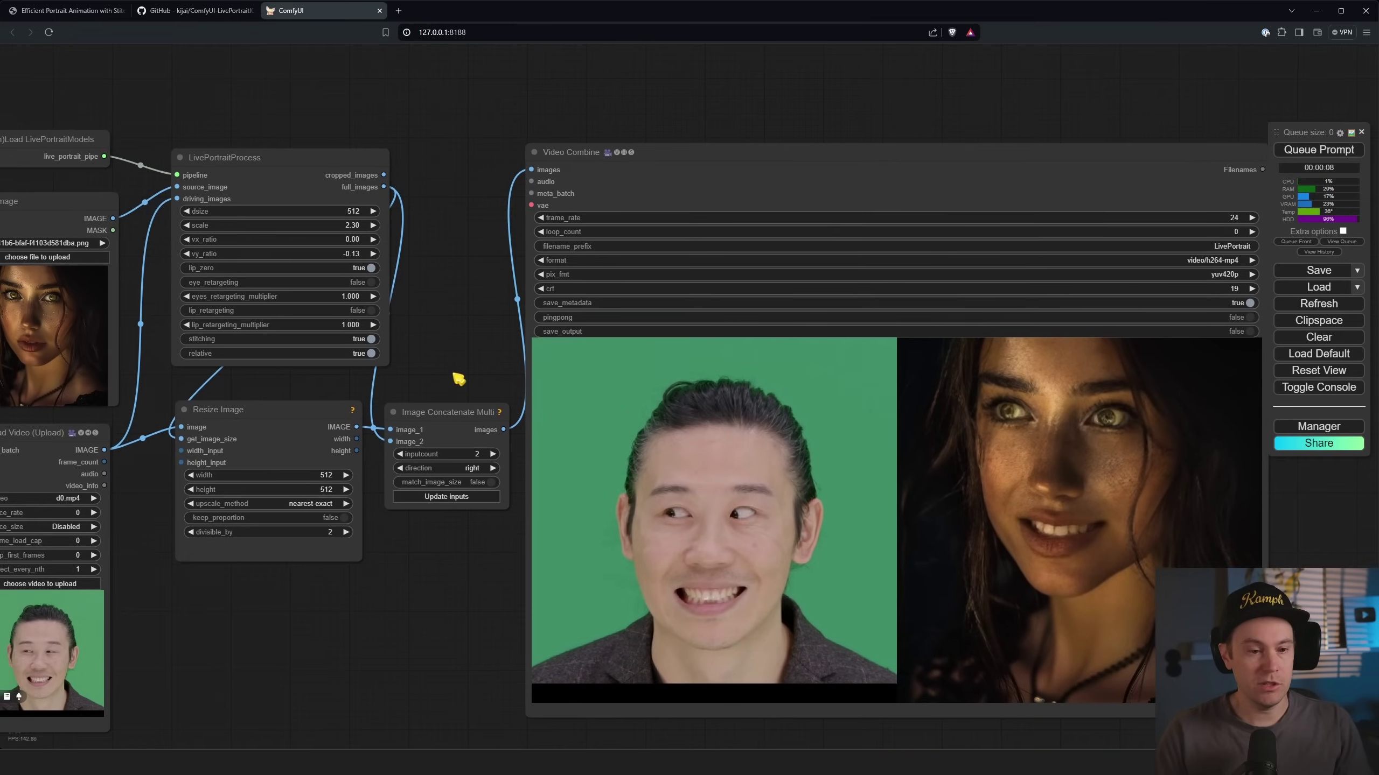
left_click_drag(527, 342, 328, 260)
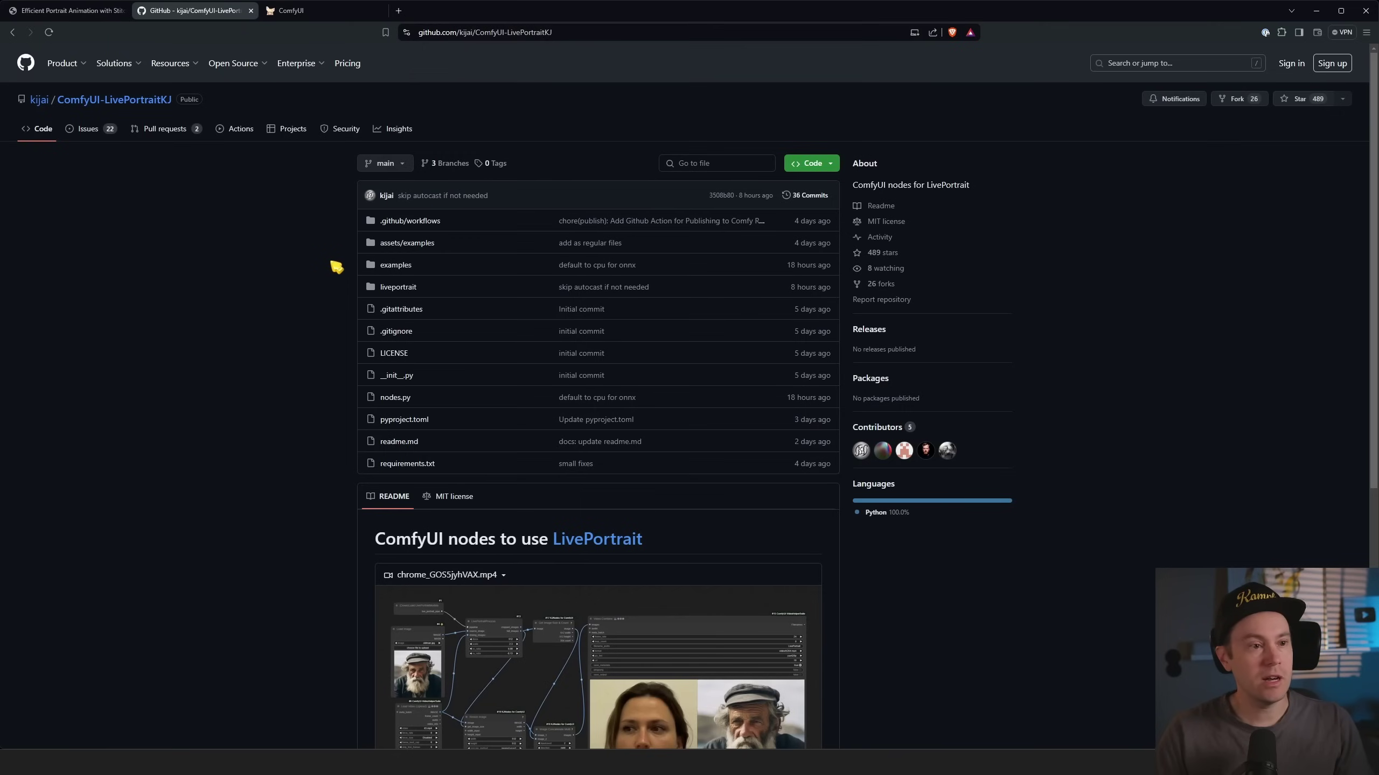
- View liveportrait_example_01.json in the repository's examples folder, then return to the ComfyUI tab
scroll(331, 451, "down", 3)
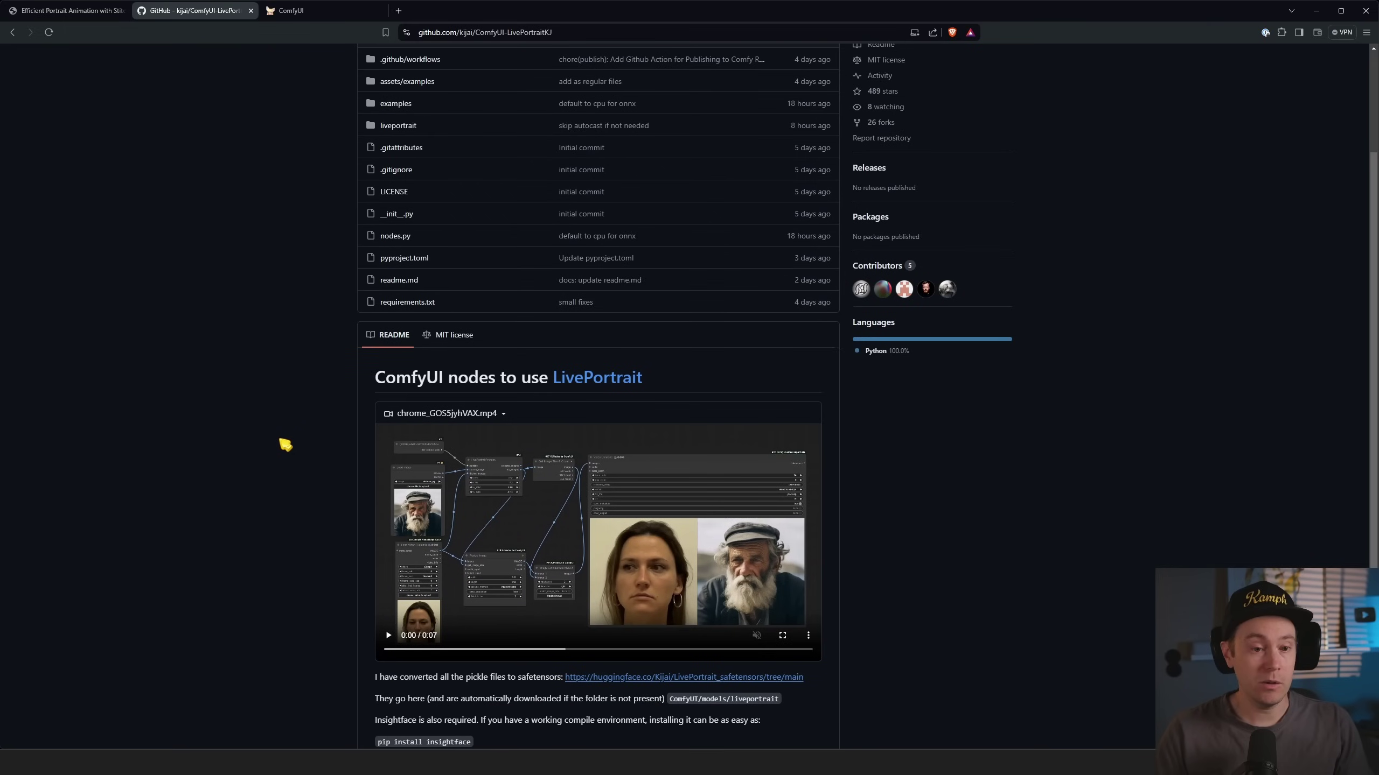
scroll(284, 444, "down", 2)
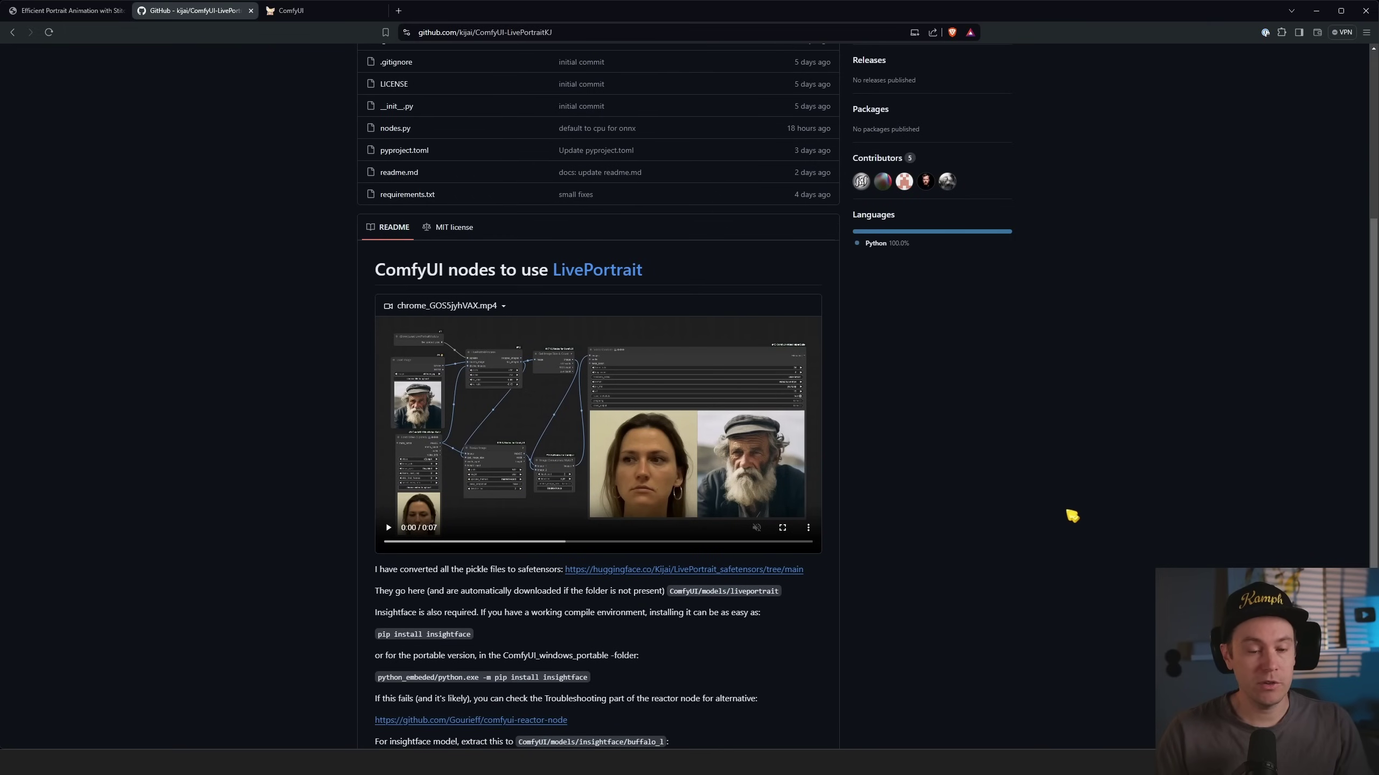
scroll(1057, 523, "up", 5)
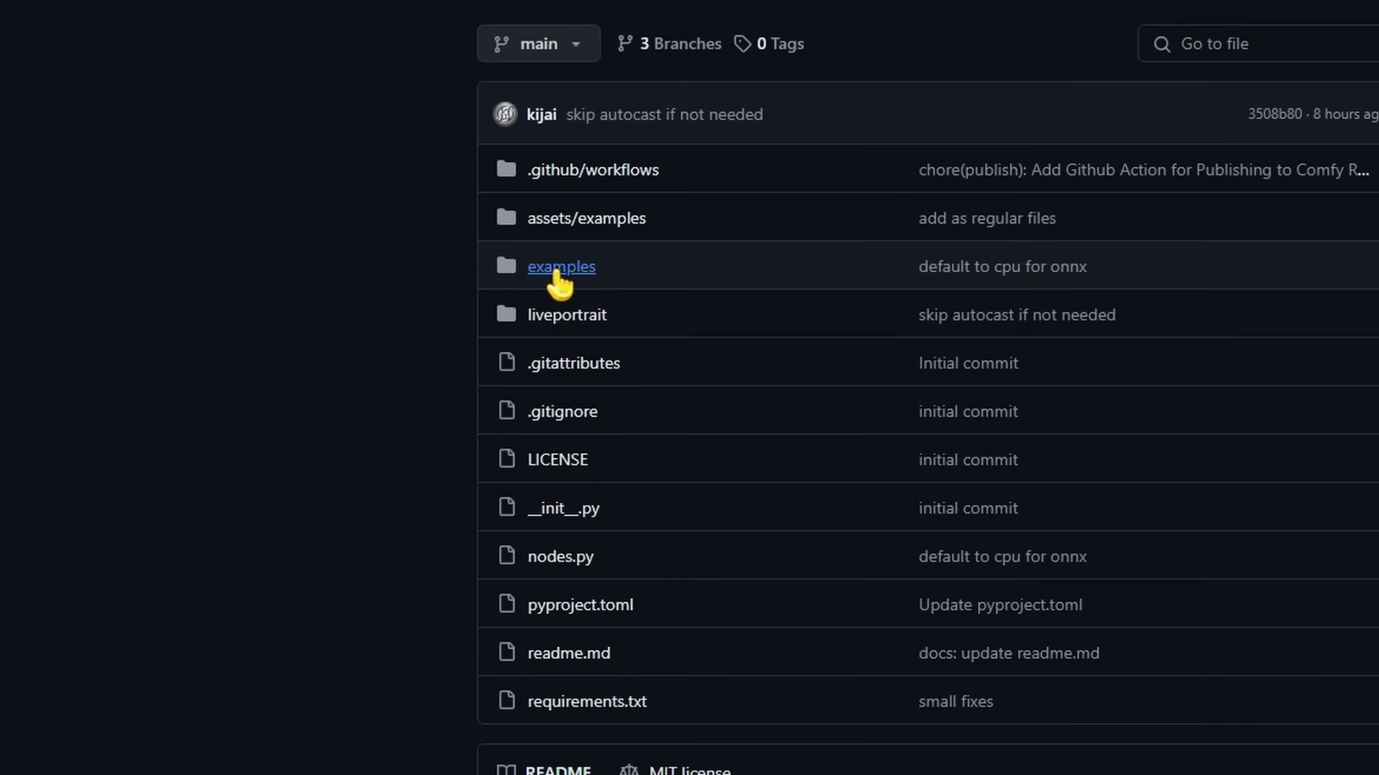
left_click(556, 272)
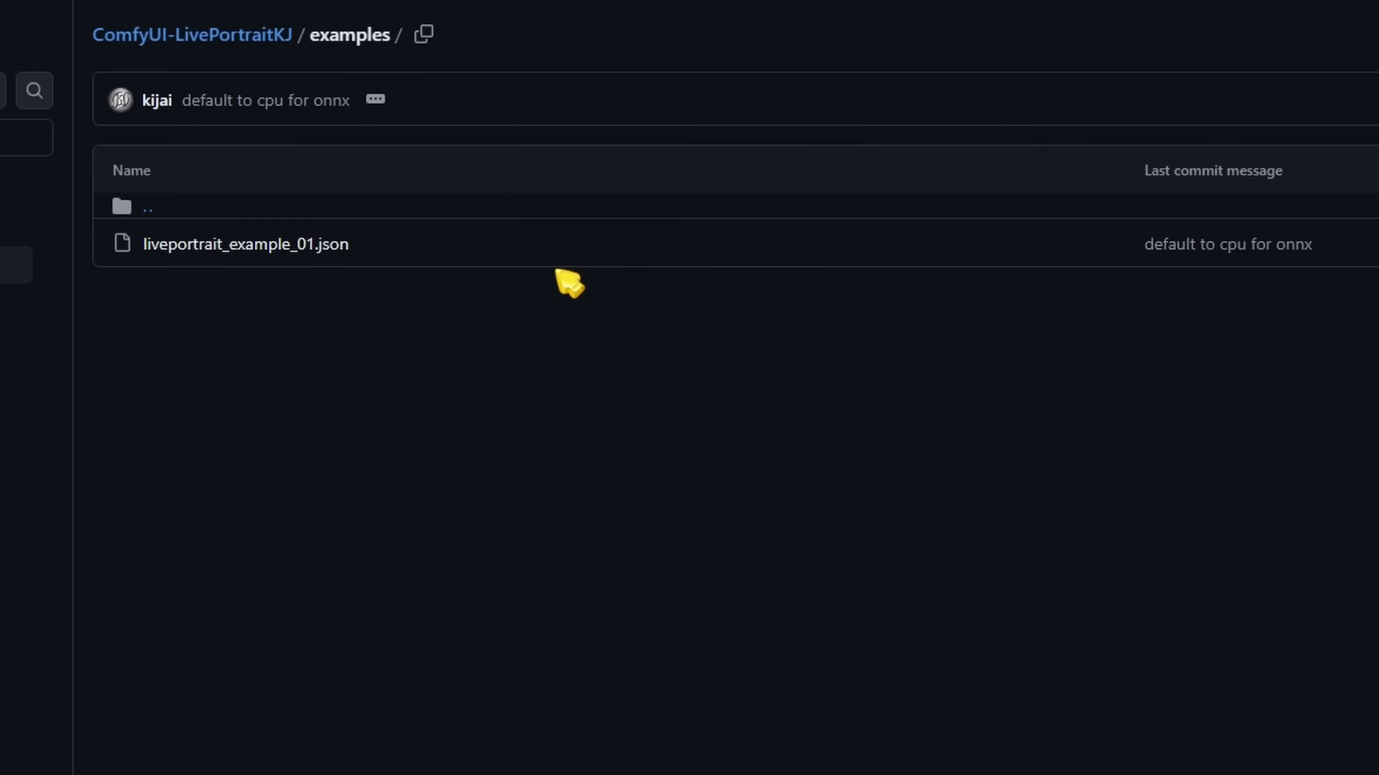
left_click(287, 255)
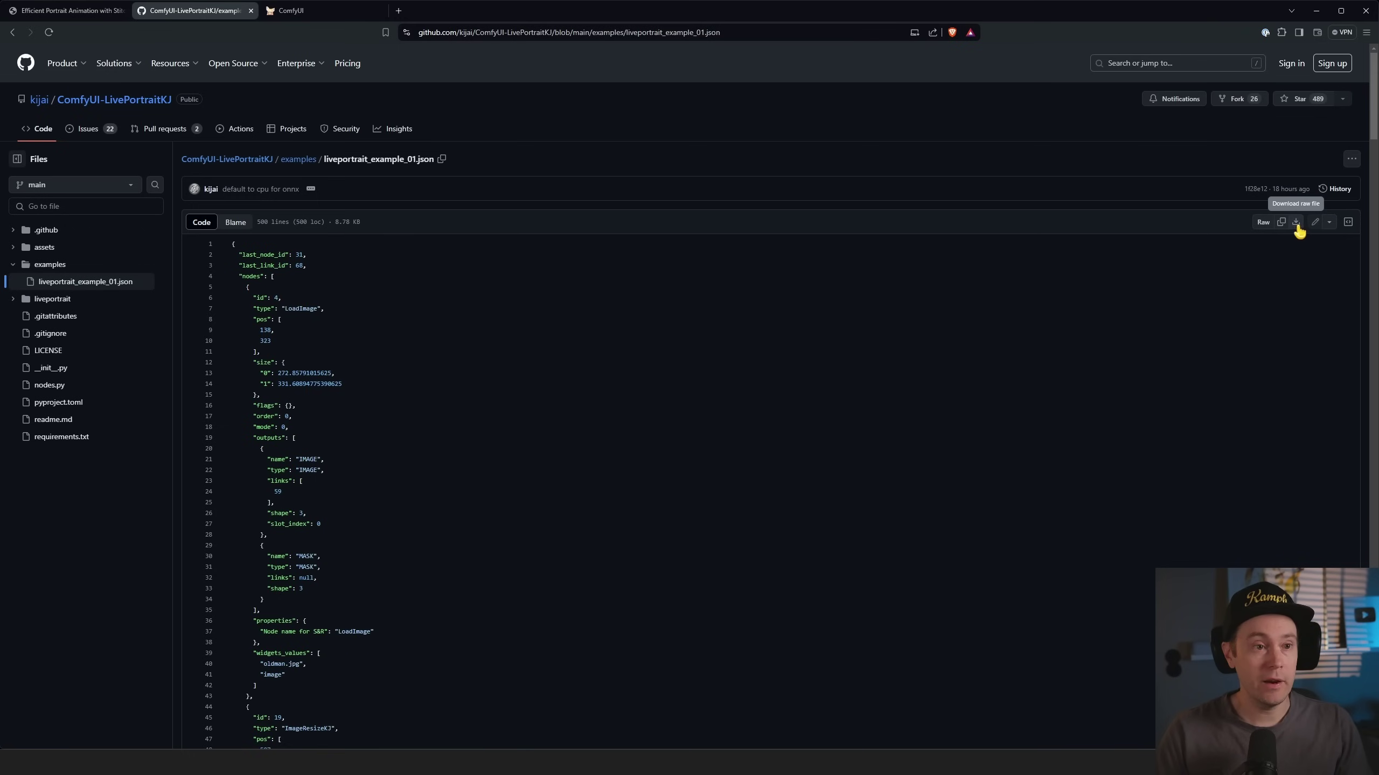
left_click(330, 13)
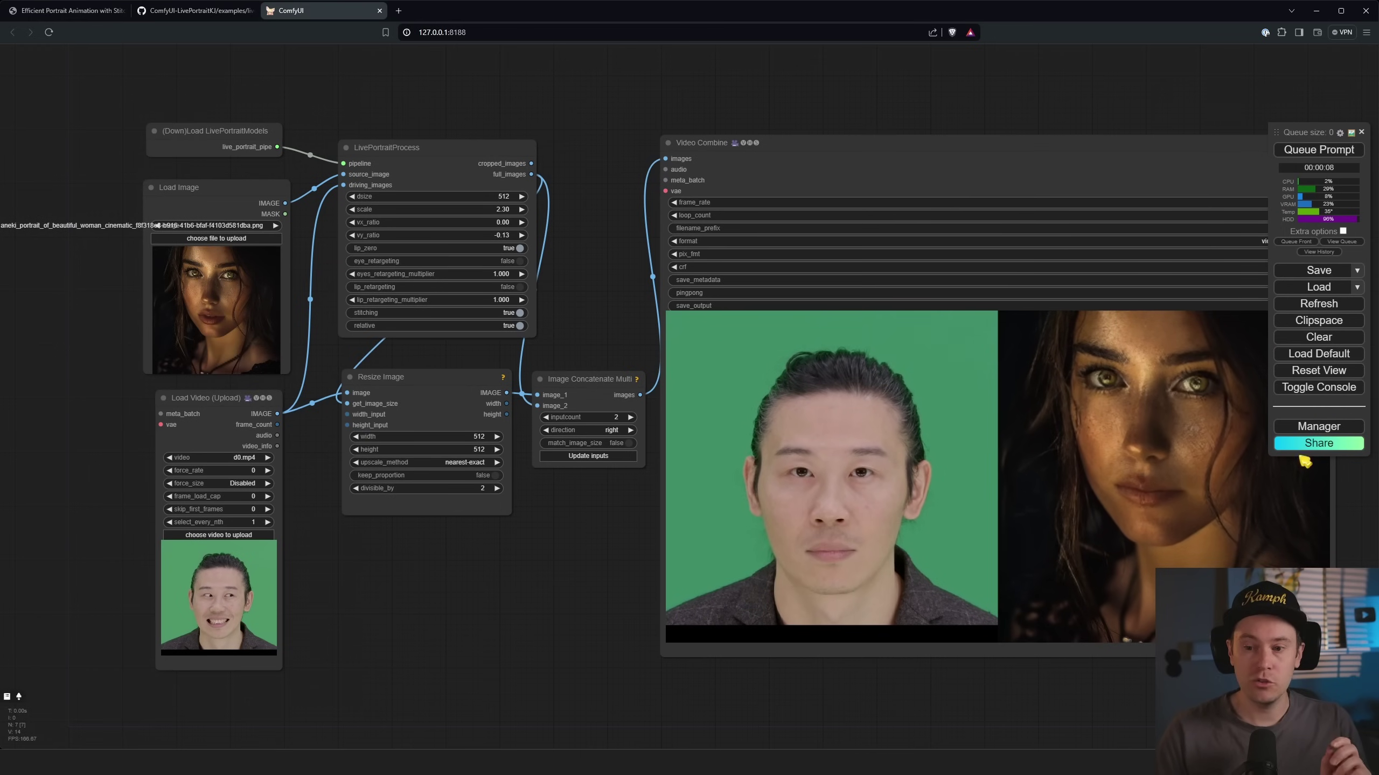
- Run Manager's Install Missing Custom Nodes check, which shows no results, and close it
left_click(1316, 427)
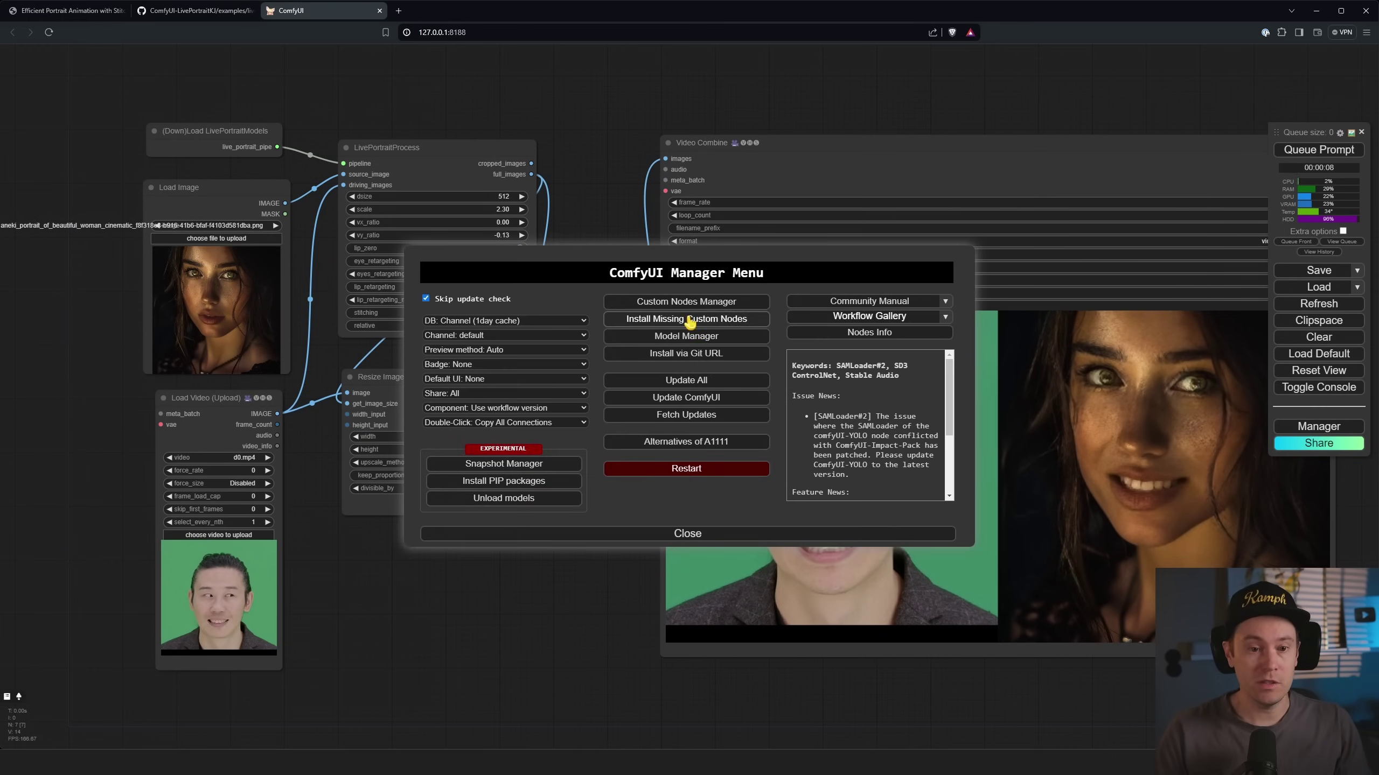
left_click(693, 320)
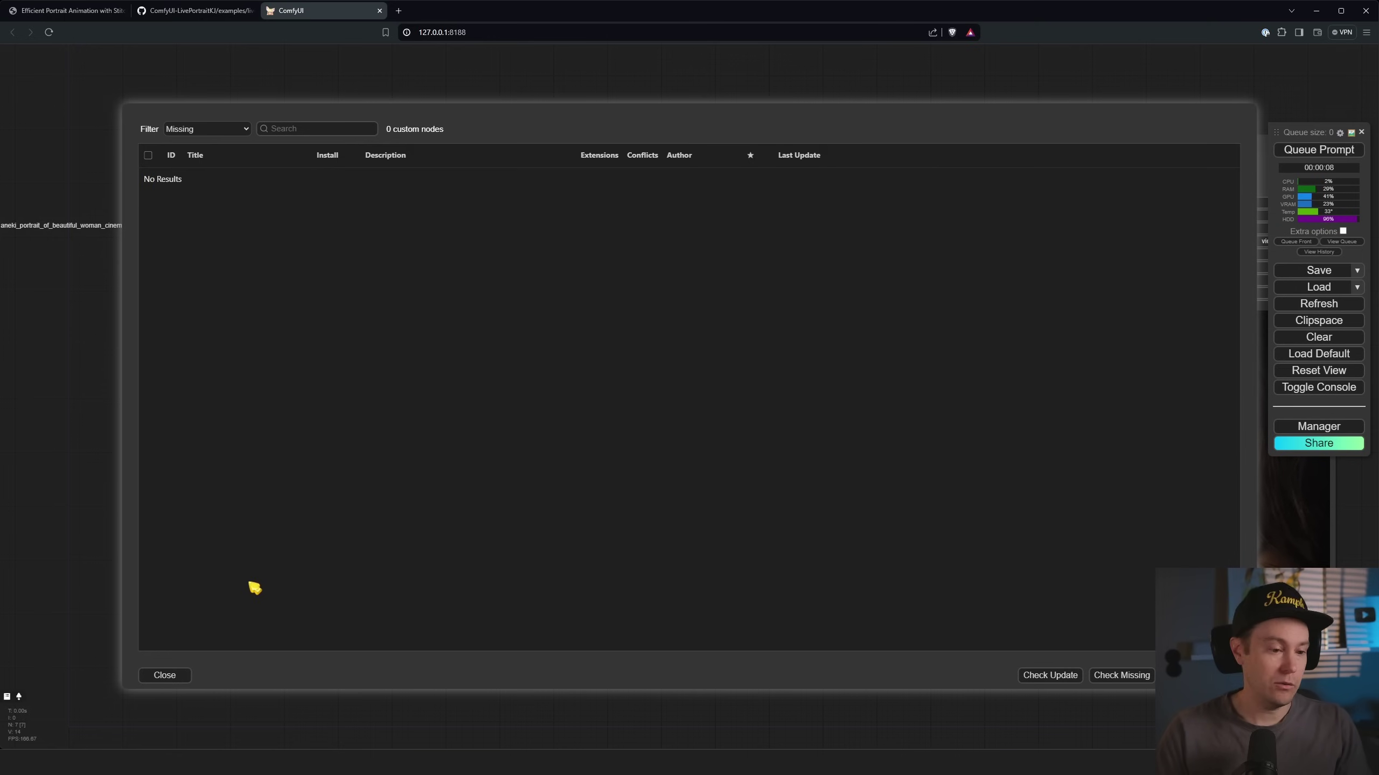
left_click(188, 673)
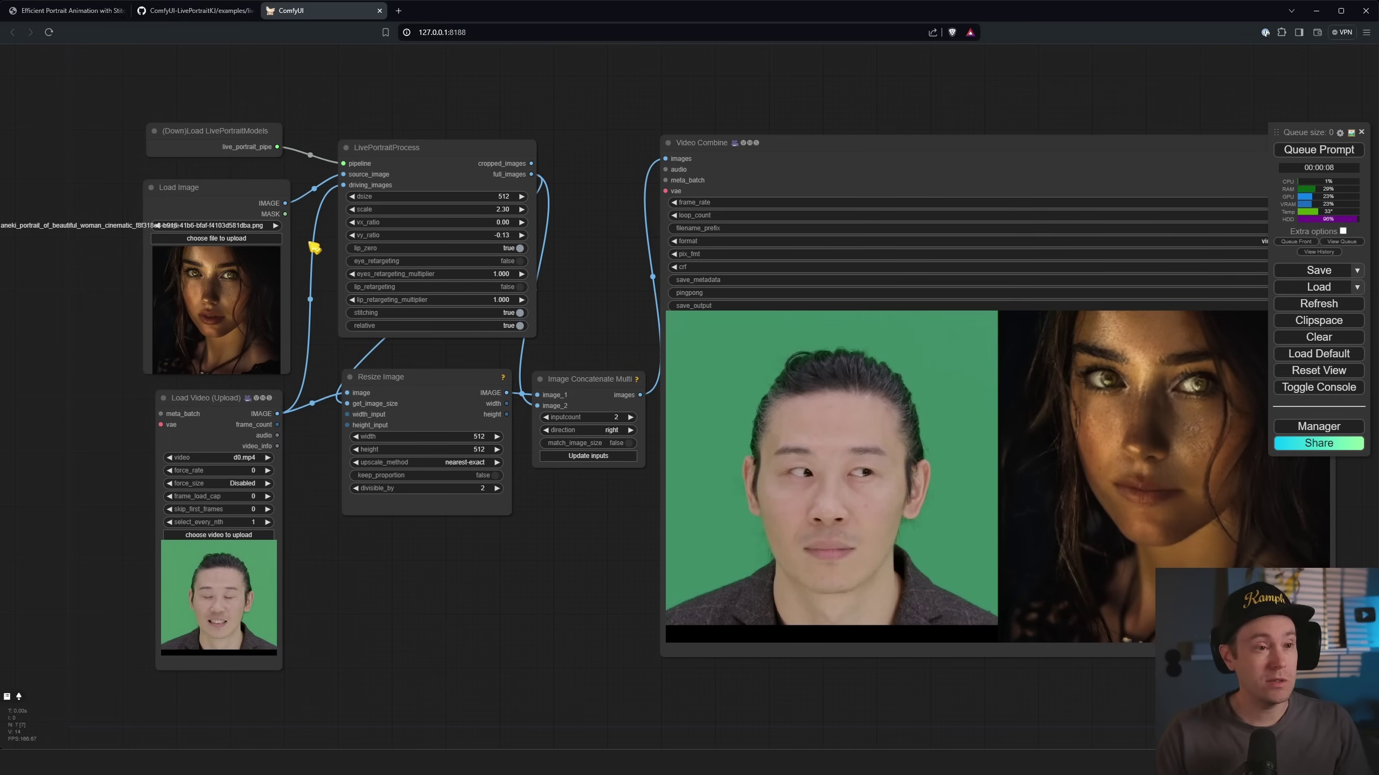
- Go back from the example file to the repository's front page README
left_click(176, 20)
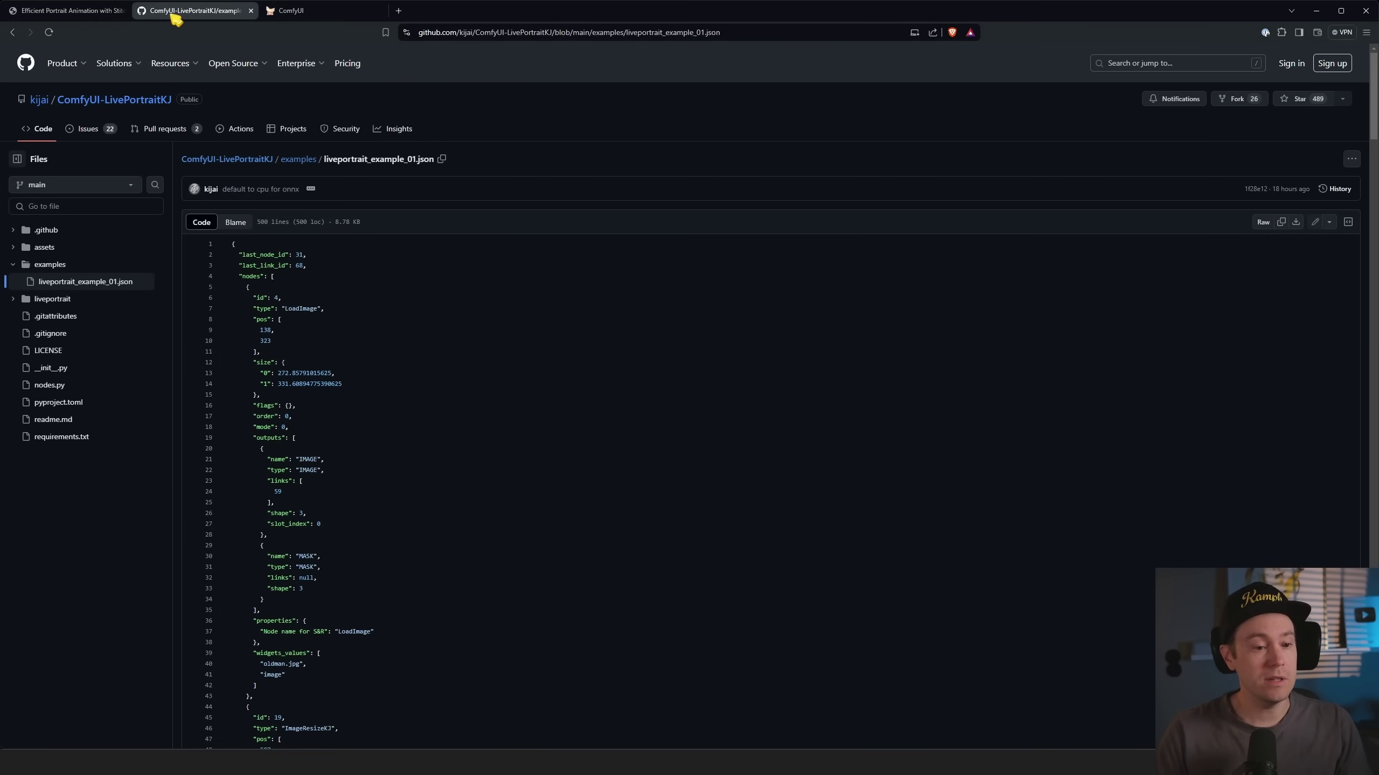
left_click(298, 158)
left_click(228, 156)
scroll(662, 400, "down", 6)
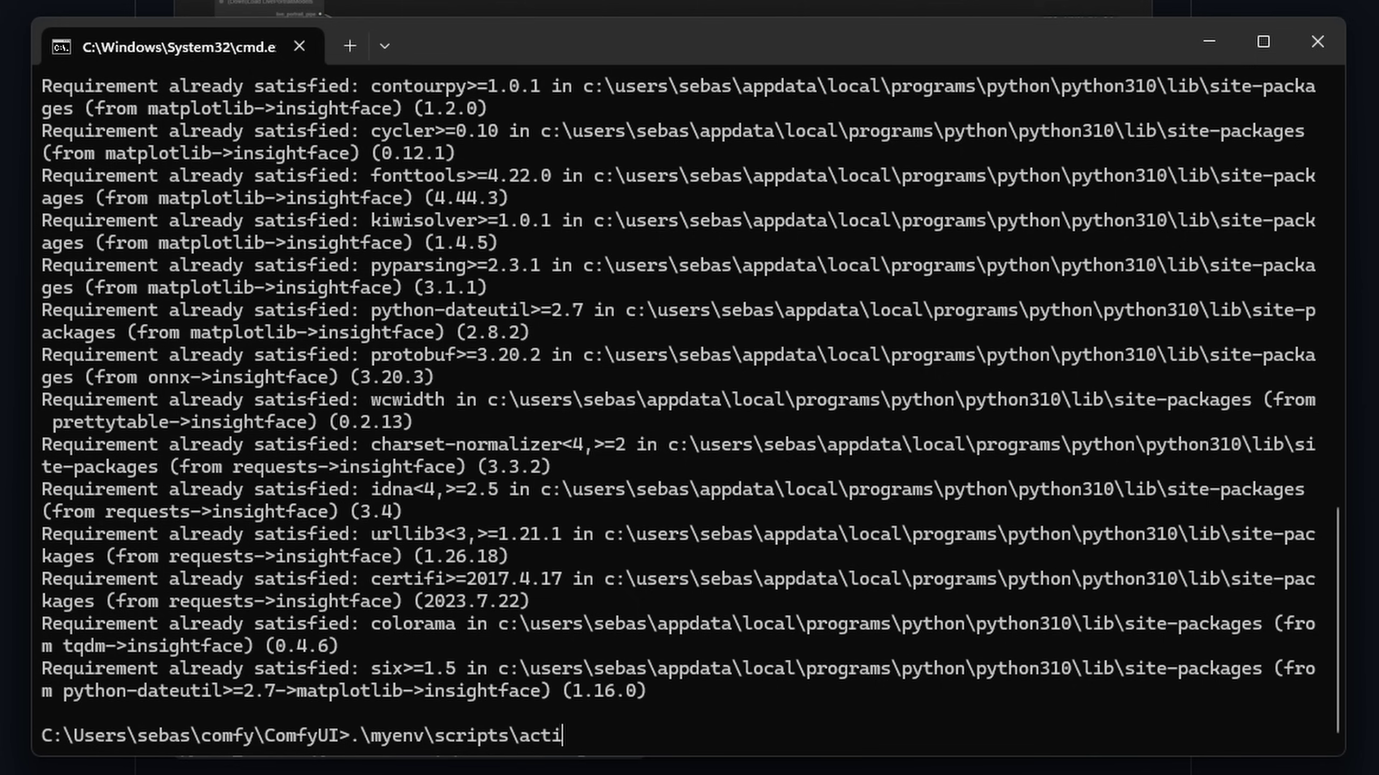
- Activate the myenv environment and run 'pip install insightface'
key("Return")
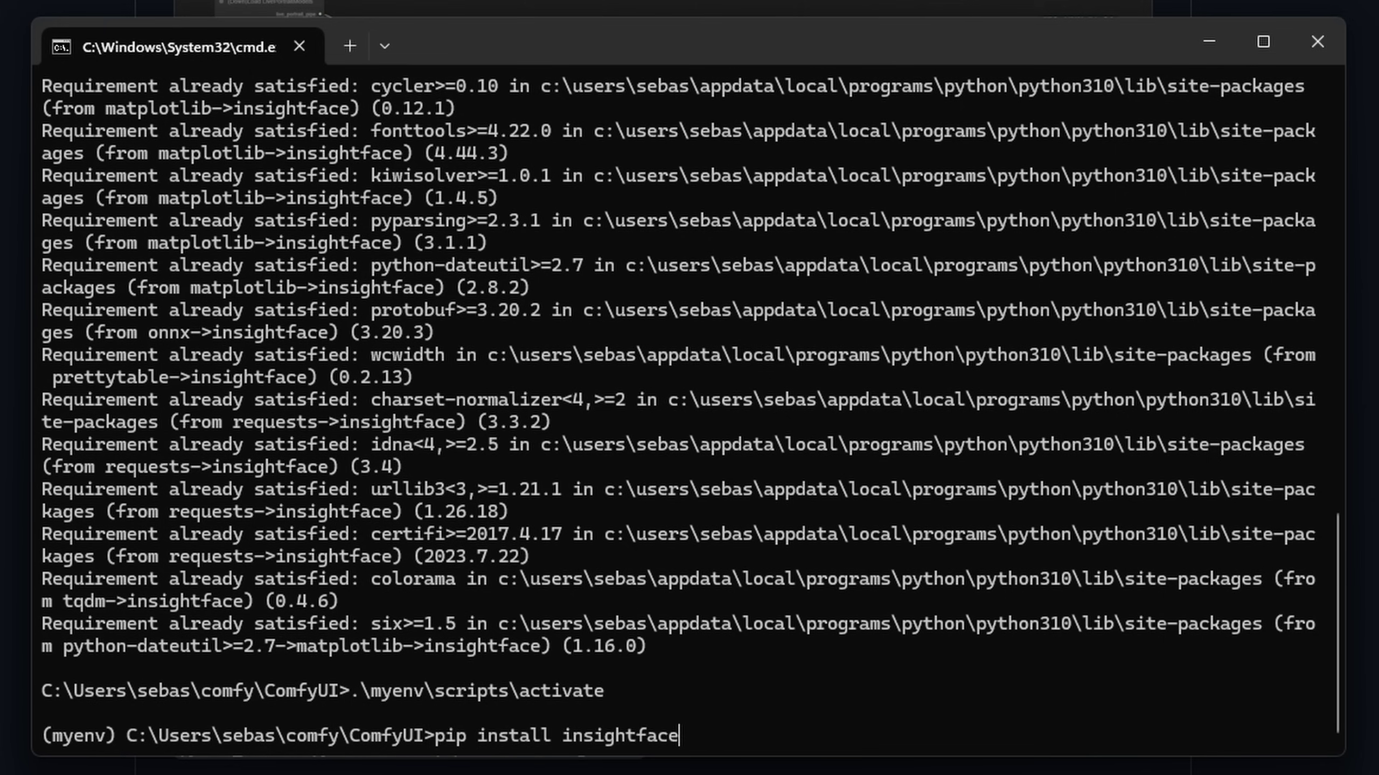
type("pip install insightface")
key("Return")
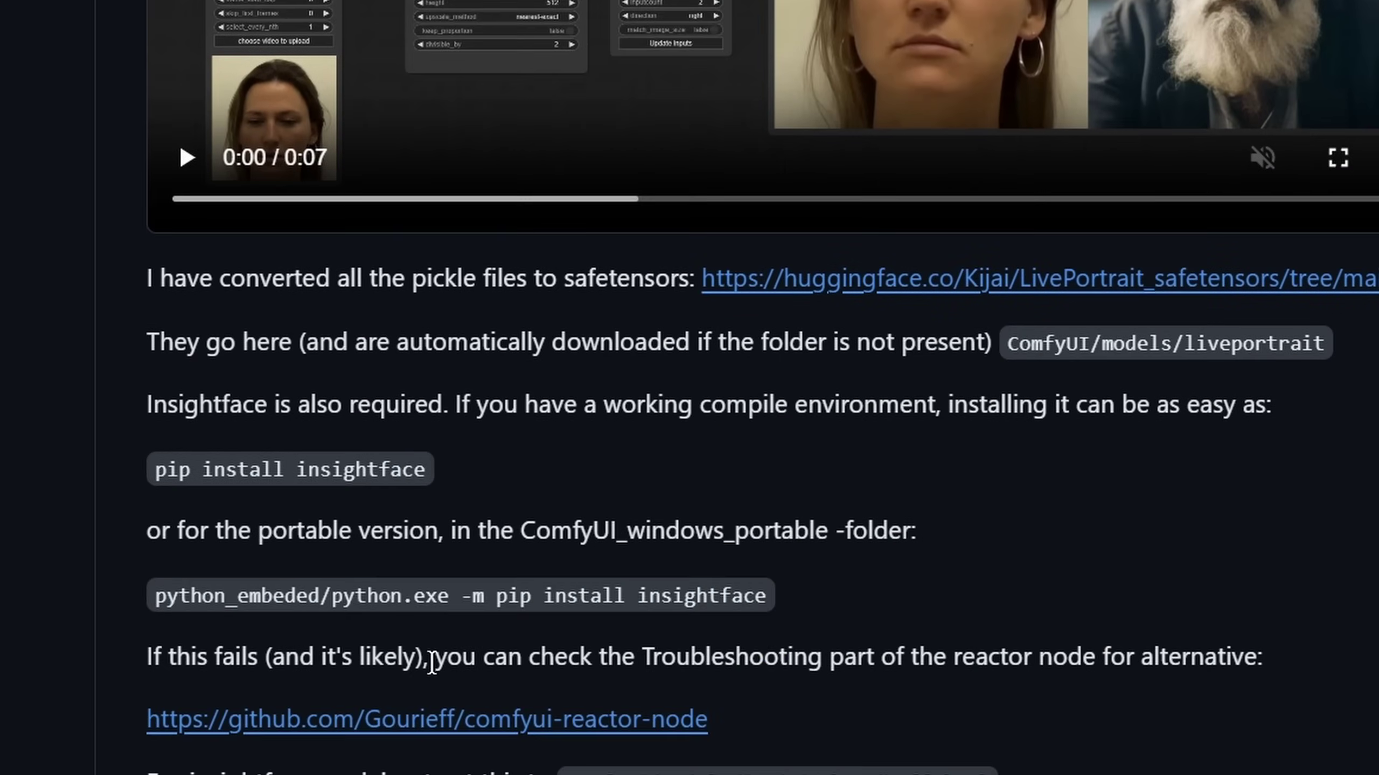
- Select the README's python_embeded pip install insightface command, comparing it with the ComfyUI terminal
left_click_drag(781, 598, 223, 603)
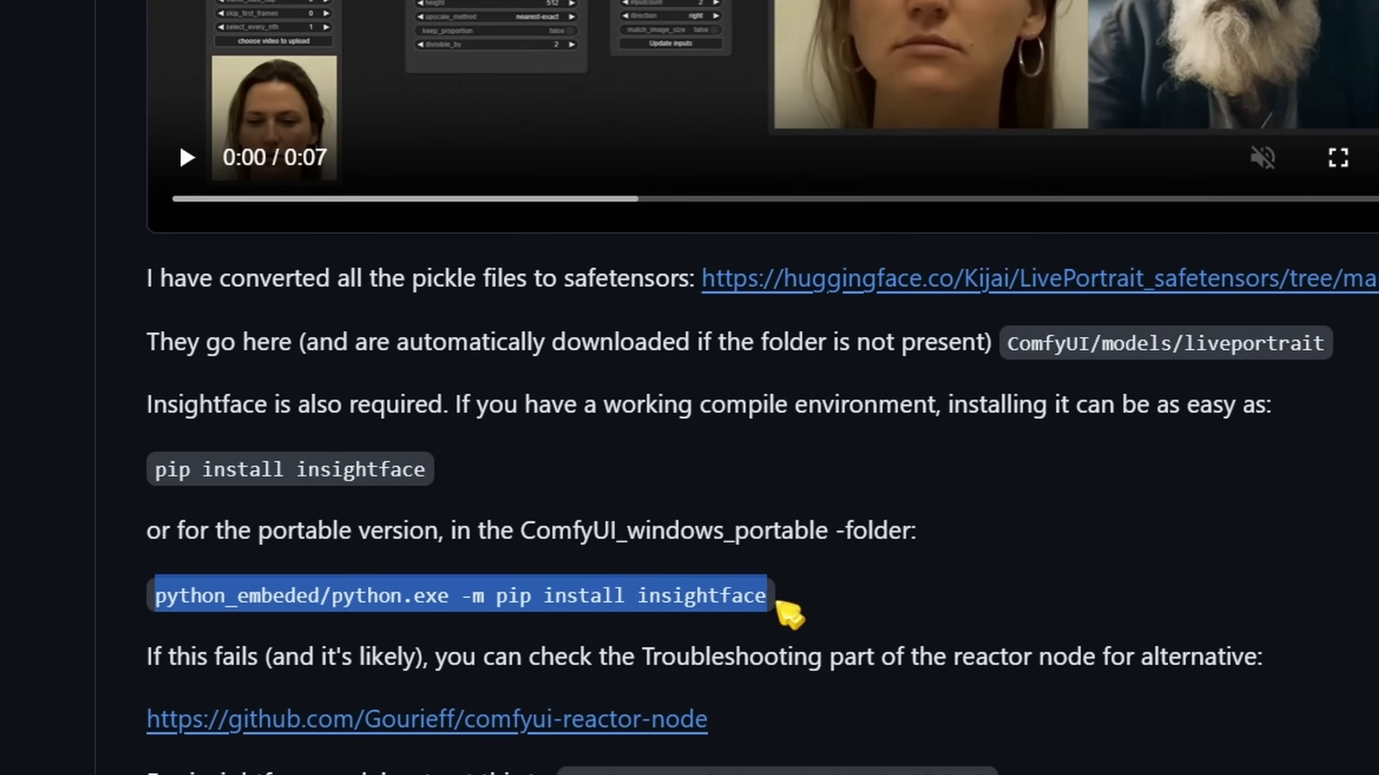
key("alt+Tab")
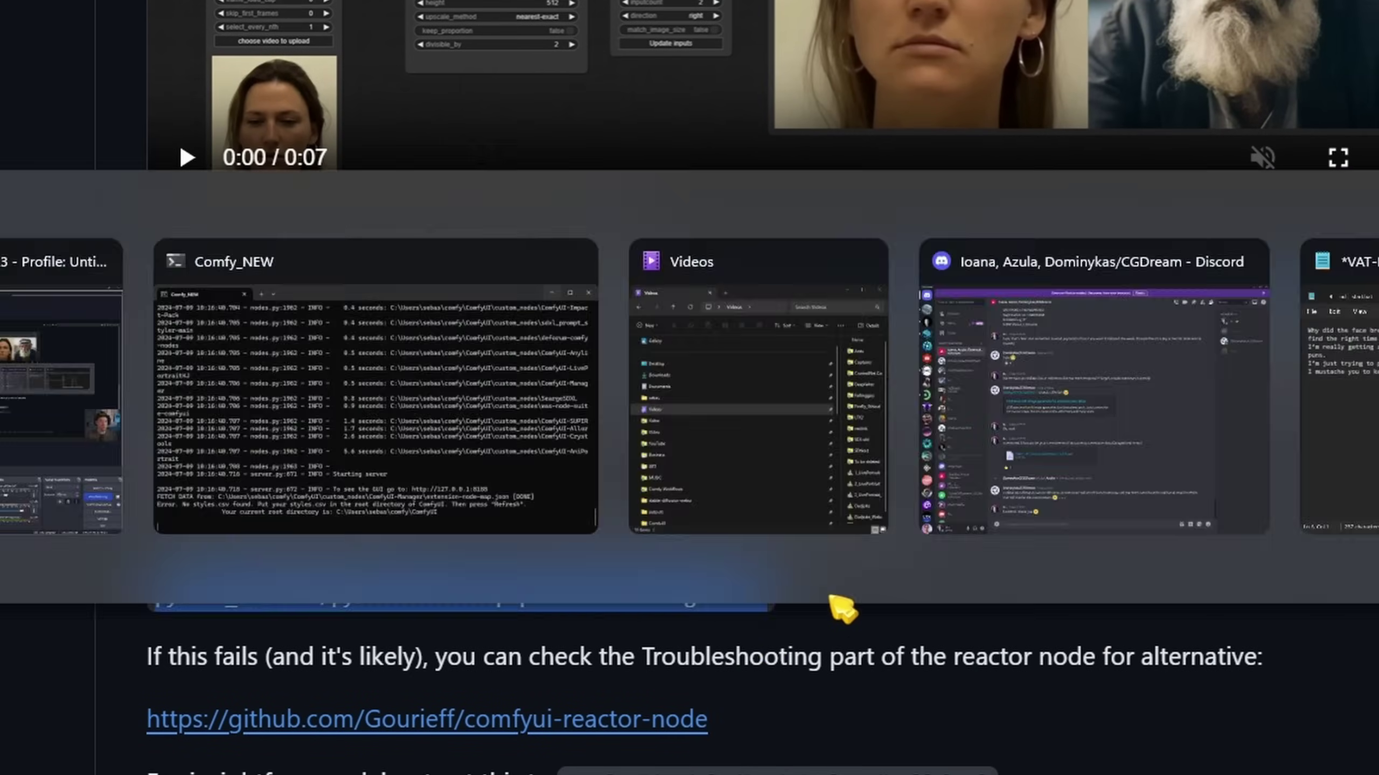
left_click_drag(155, 596, 715, 596)
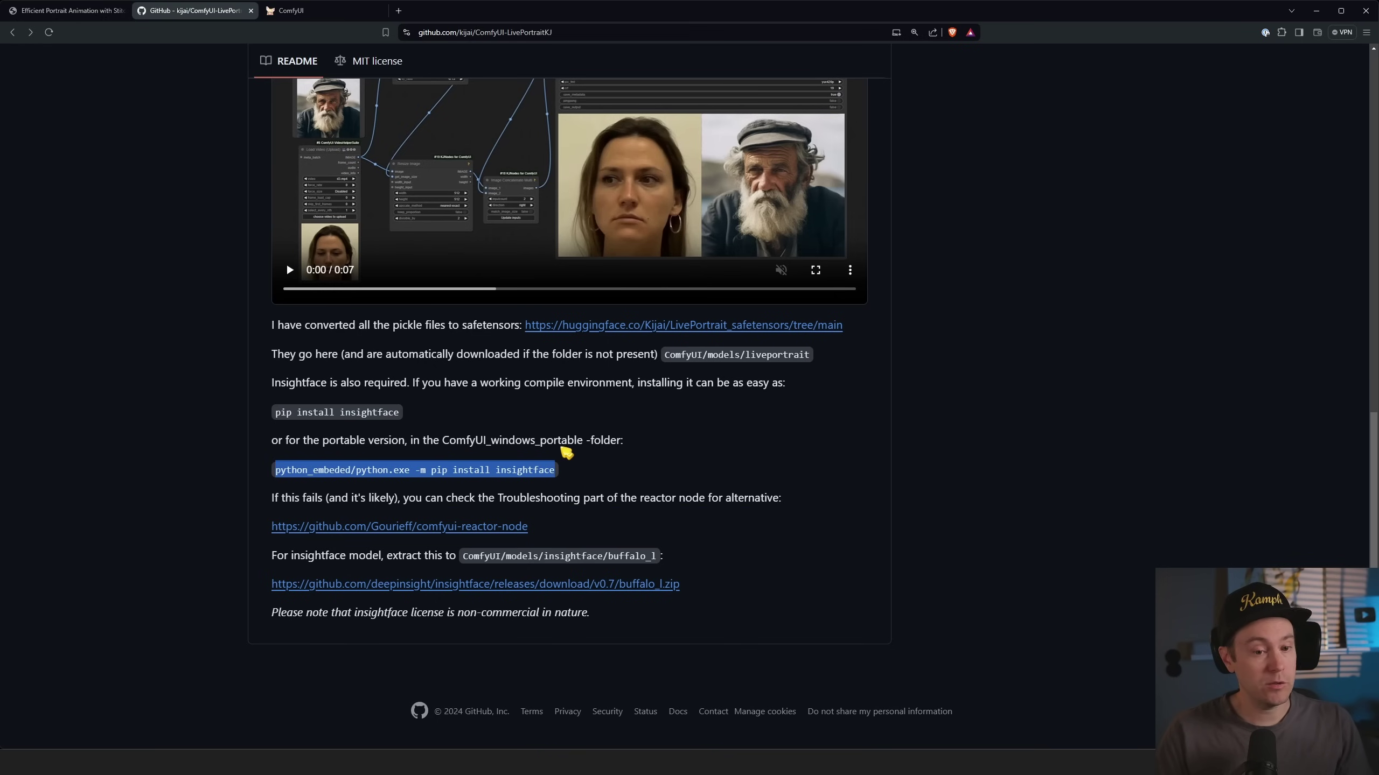
left_click(391, 465)
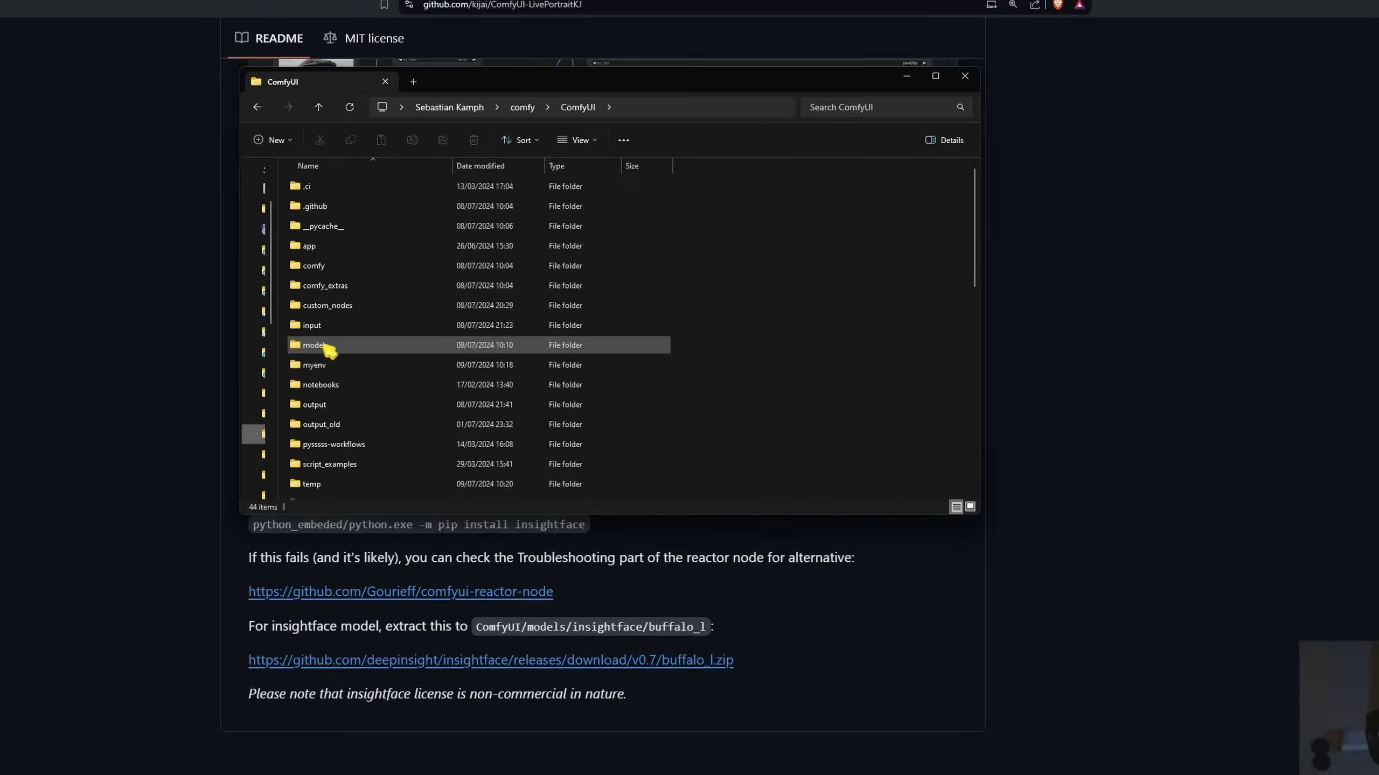
- Open models, insightface, then buffalo_l in File Explorer to check its ONNX files
double_click(266, 485)
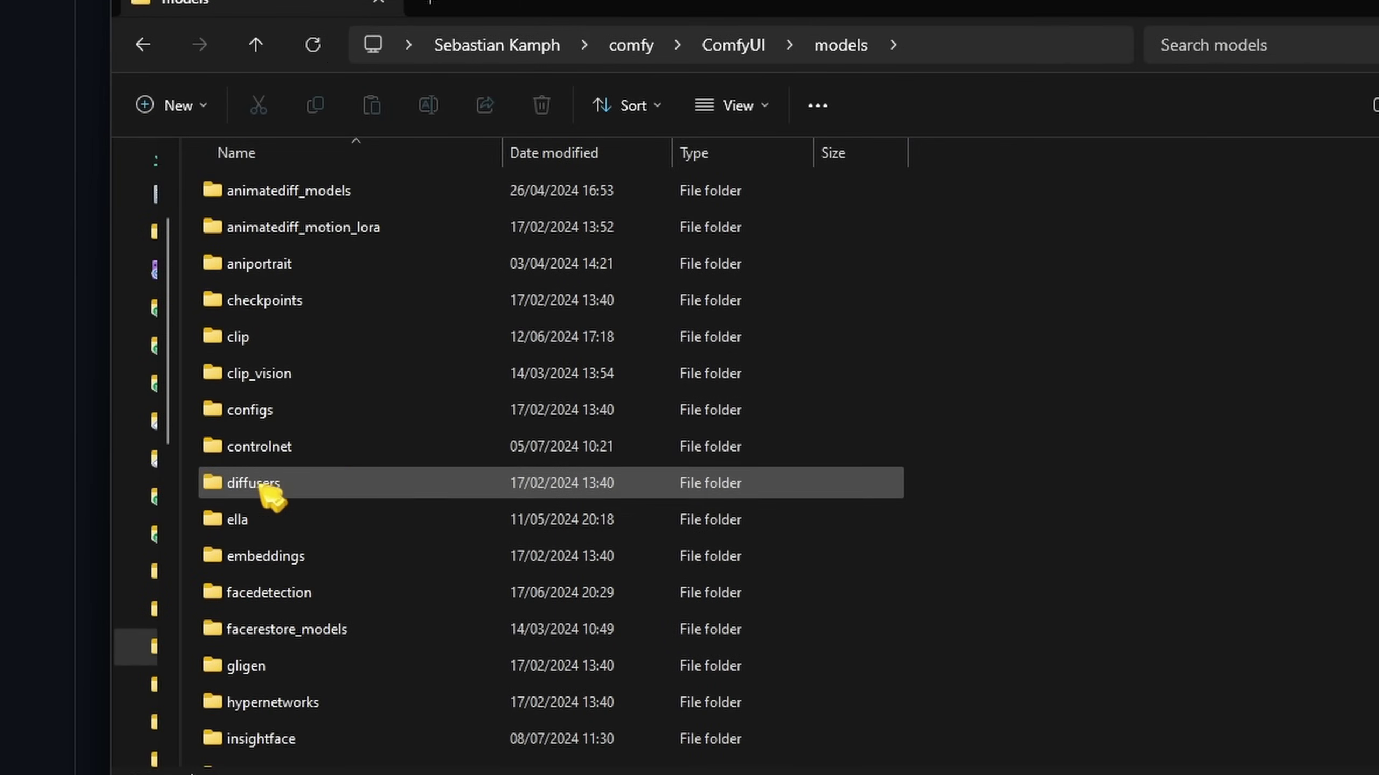
double_click(267, 741)
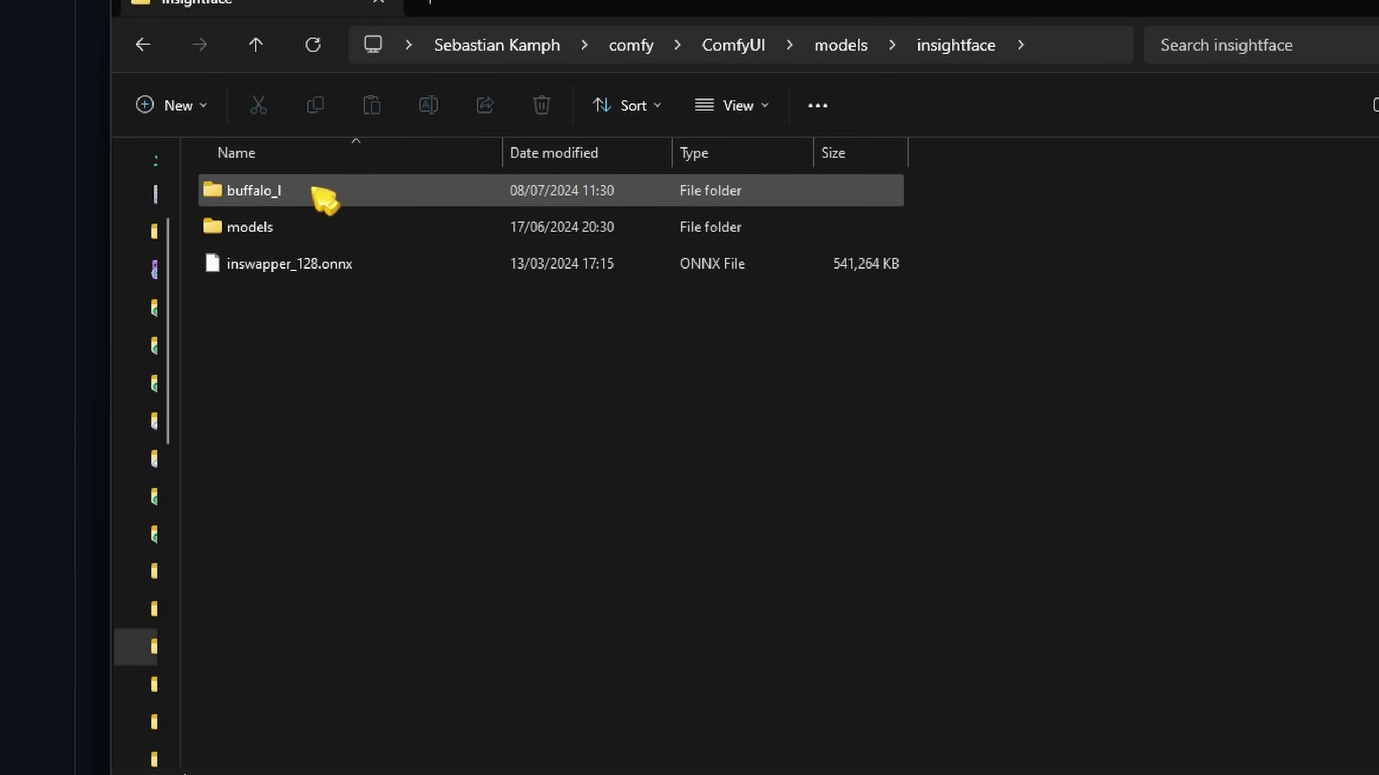
mouse_move(299, 200)
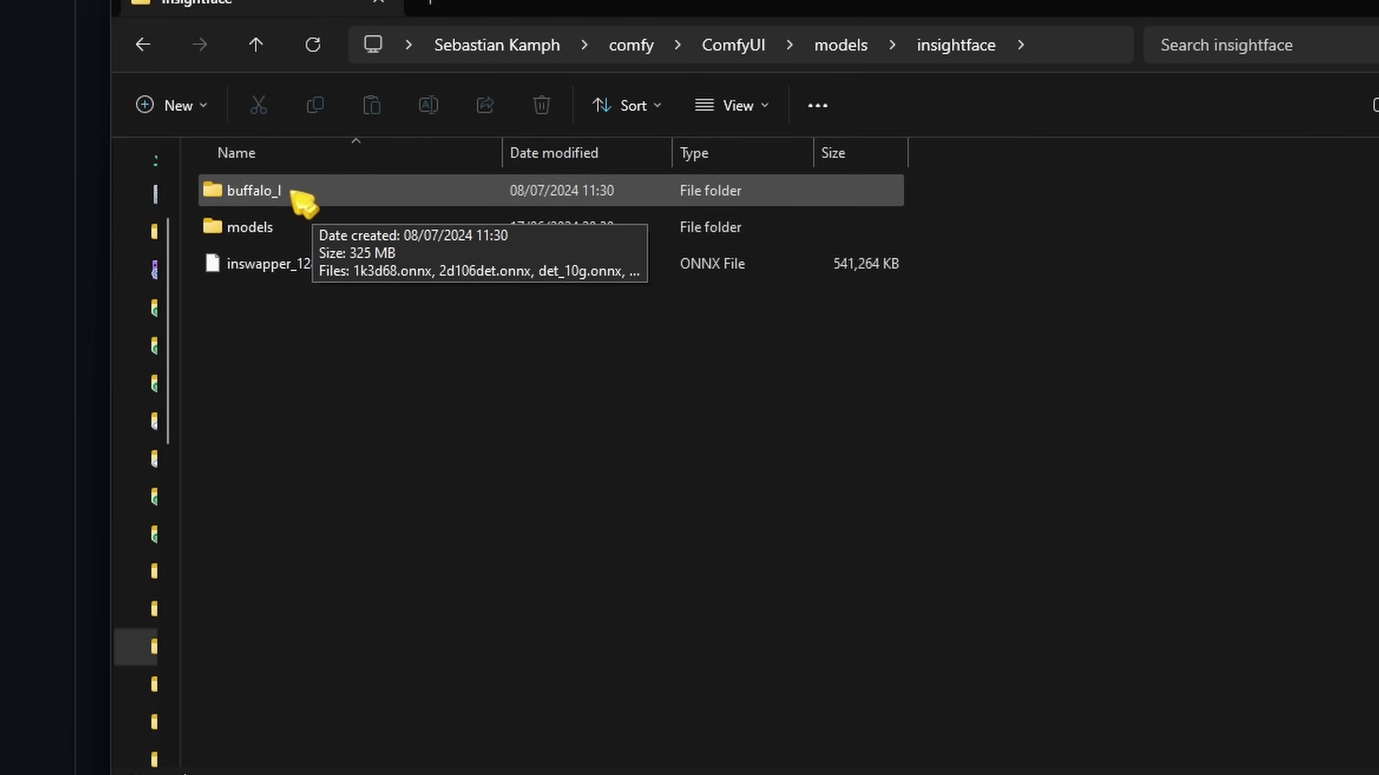
double_click(298, 202)
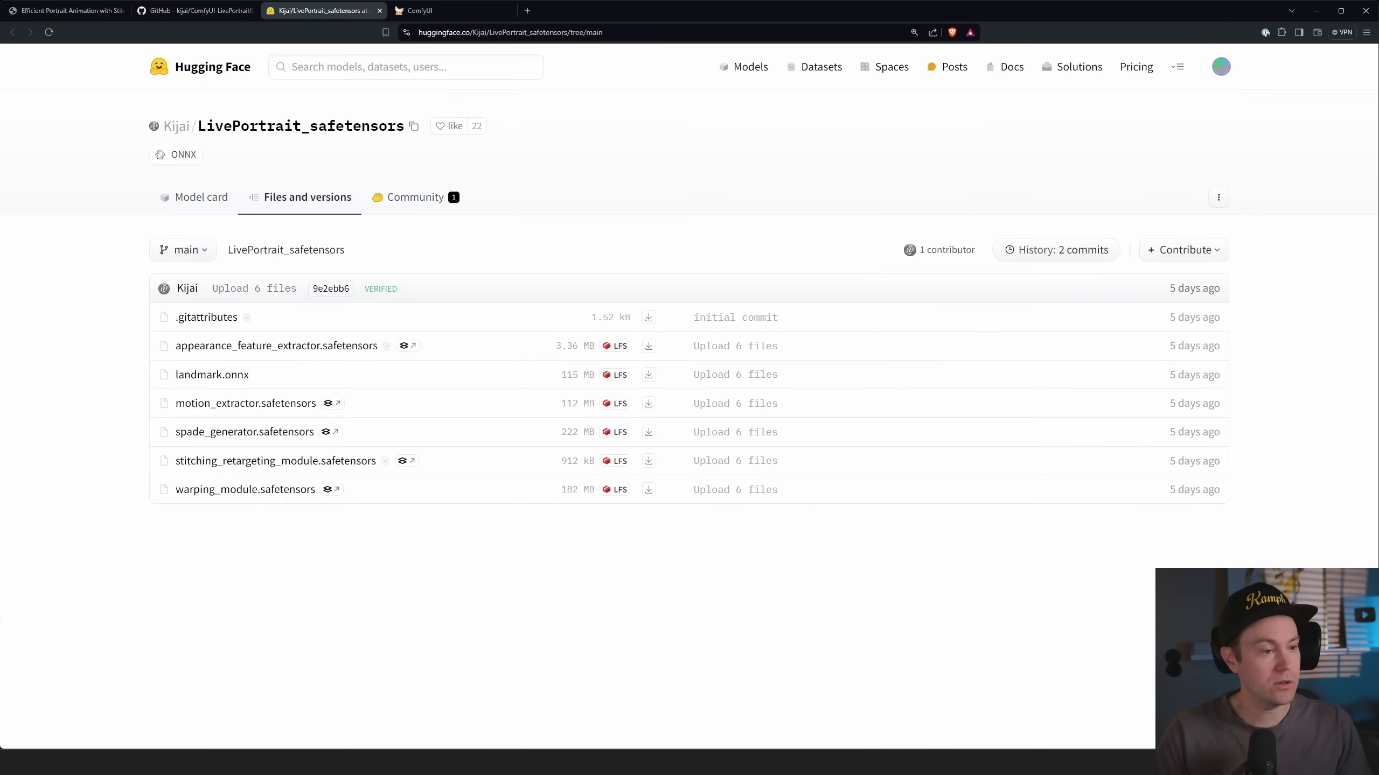
- Delete the five duplicate '(1)' model files from the models/liveportrait folder
key("alt+Tab")
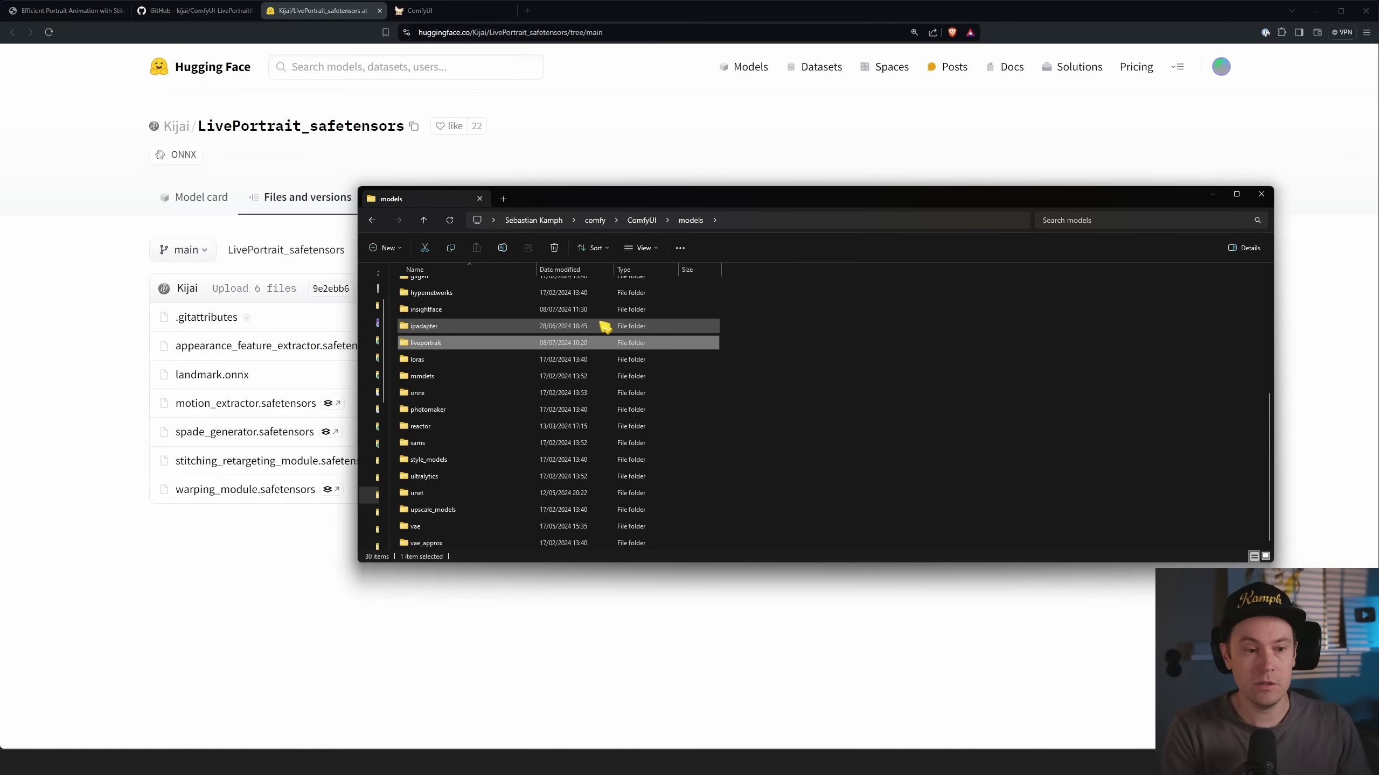
double_click(442, 345)
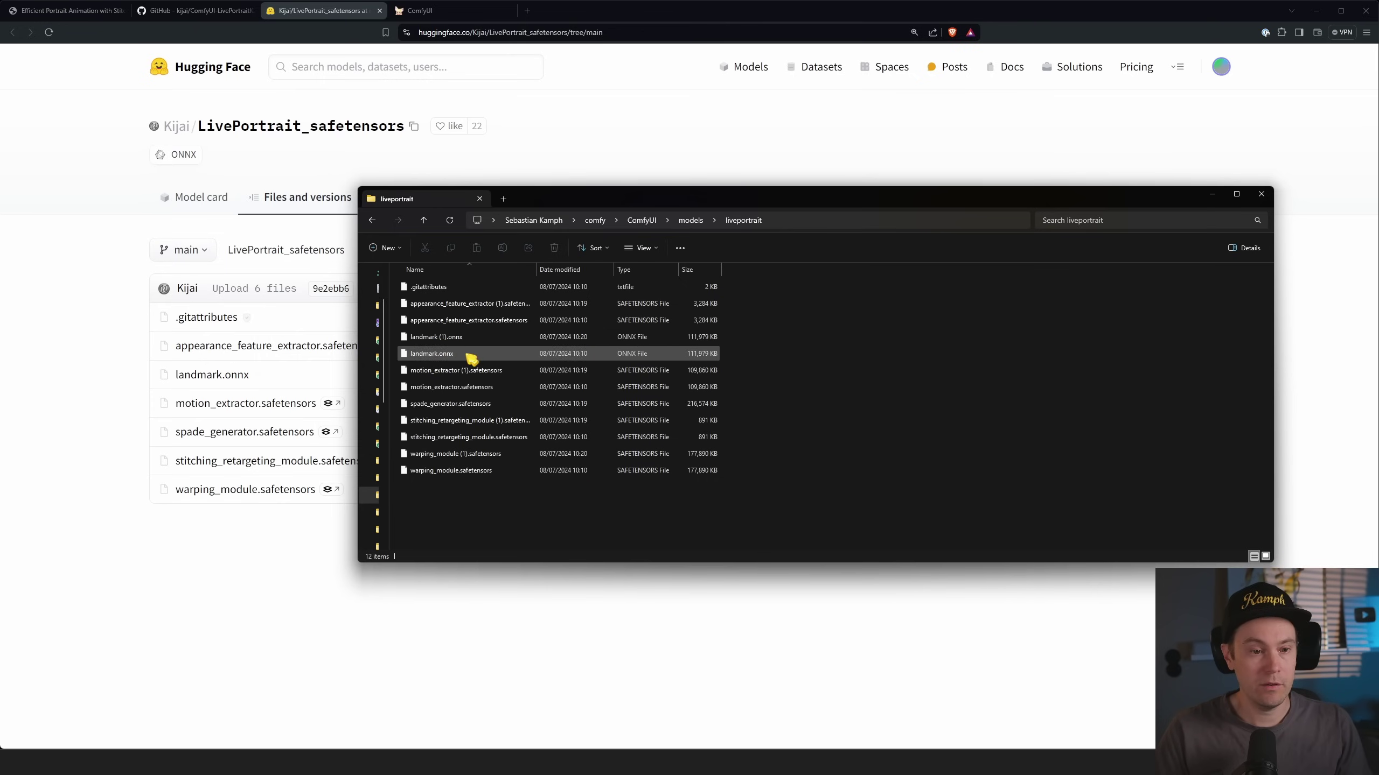
left_click(476, 339)
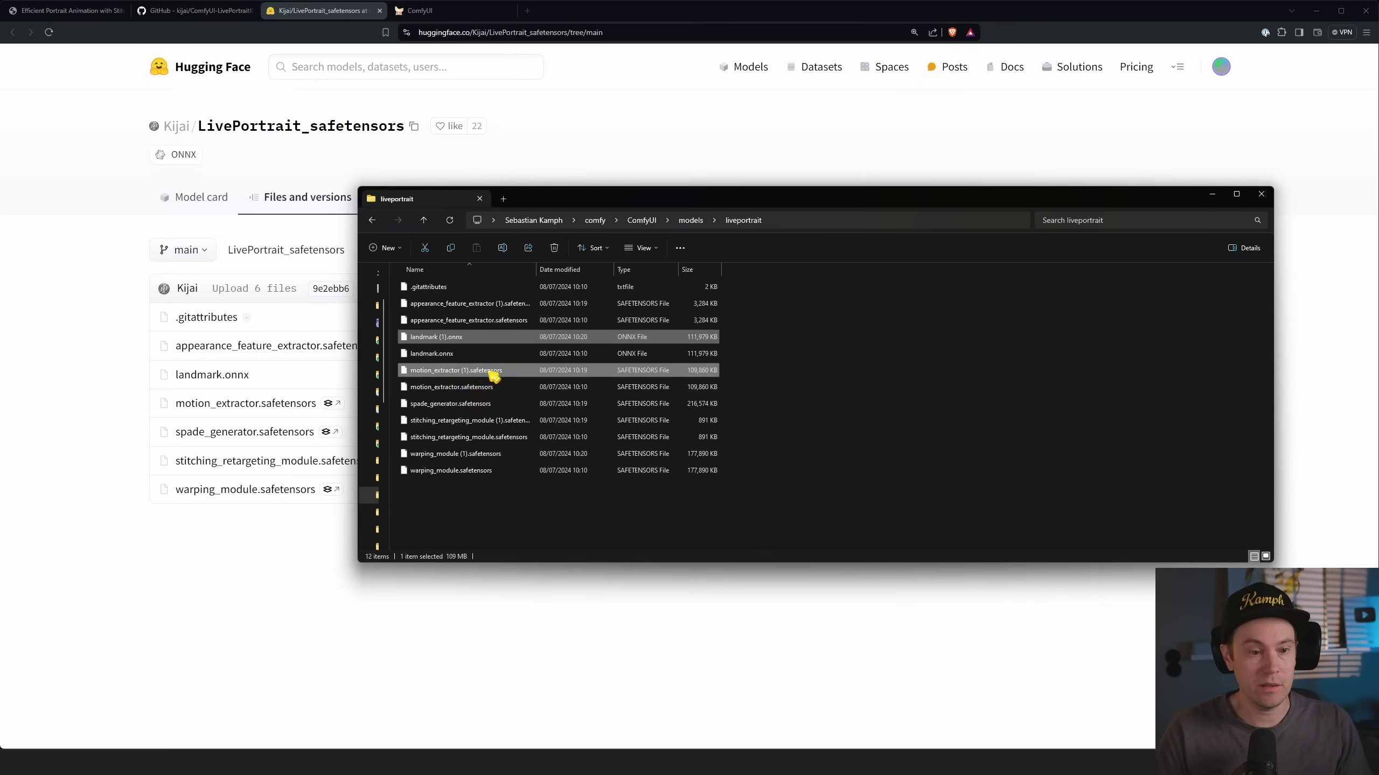
key("Delete")
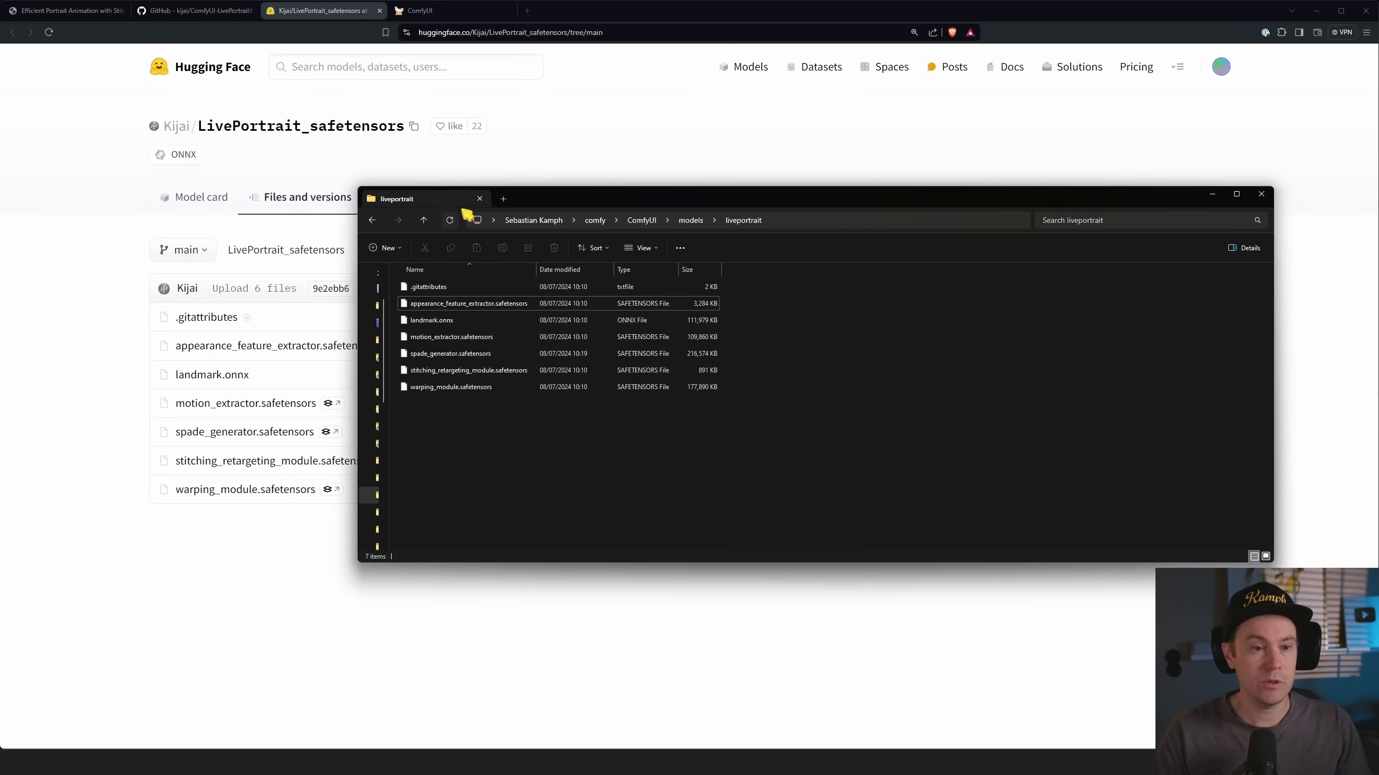
- Move the Explorer window aside and return to the ComfyUI workflow tab
left_click_drag(542, 201, 669, 241)
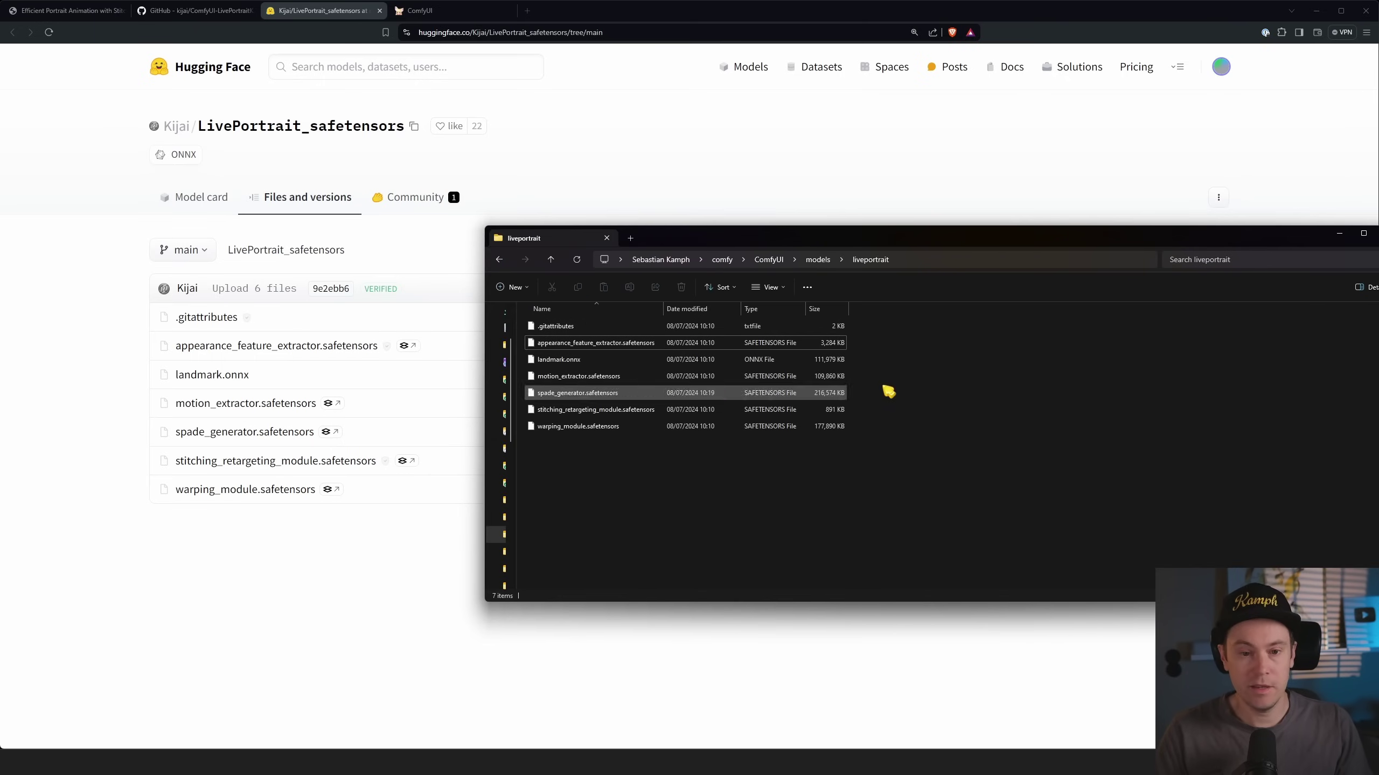
left_click(756, 199)
left_click(429, 10)
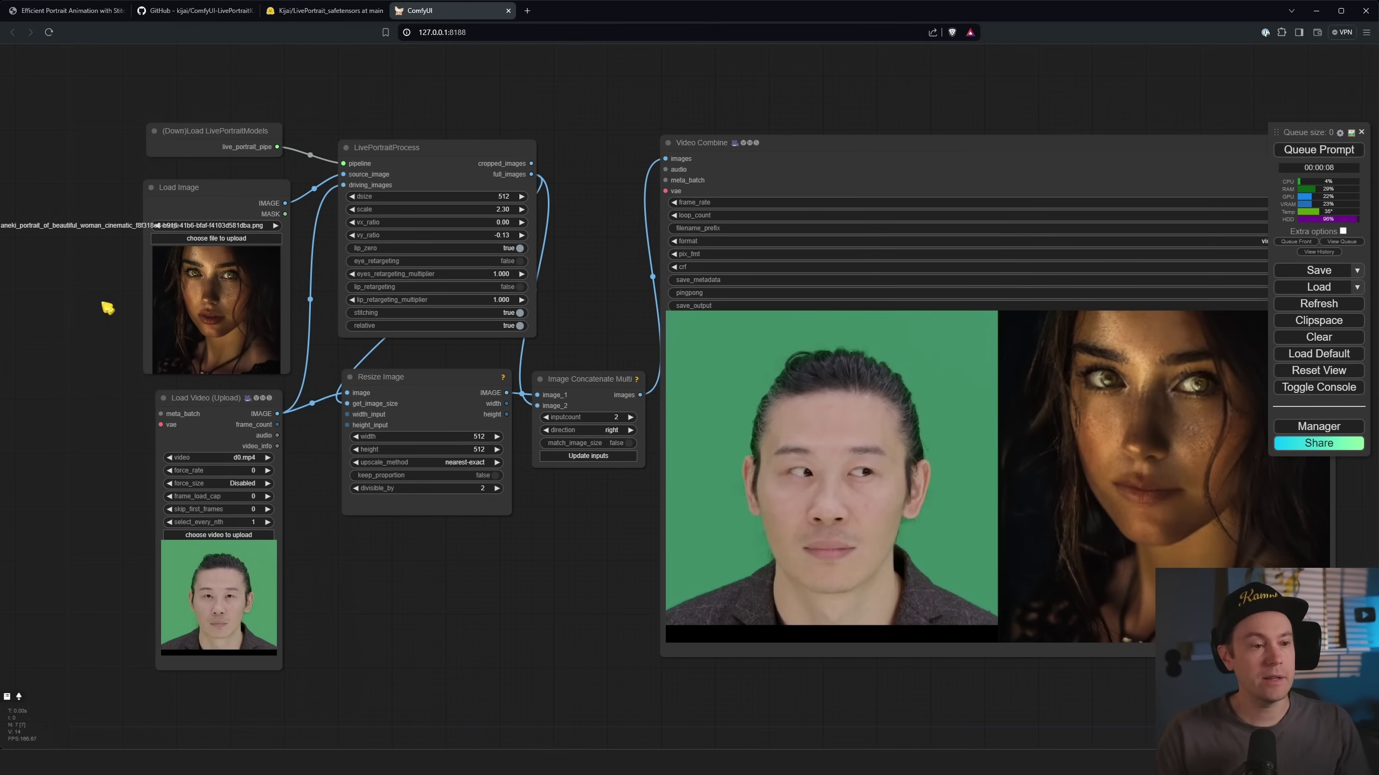
- Drop 00010-1647985791.png onto the Load Image node, then pan to the Load Video preview
scroll(107, 308, "up", 6)
left_click_drag(126, 255, 154, 269)
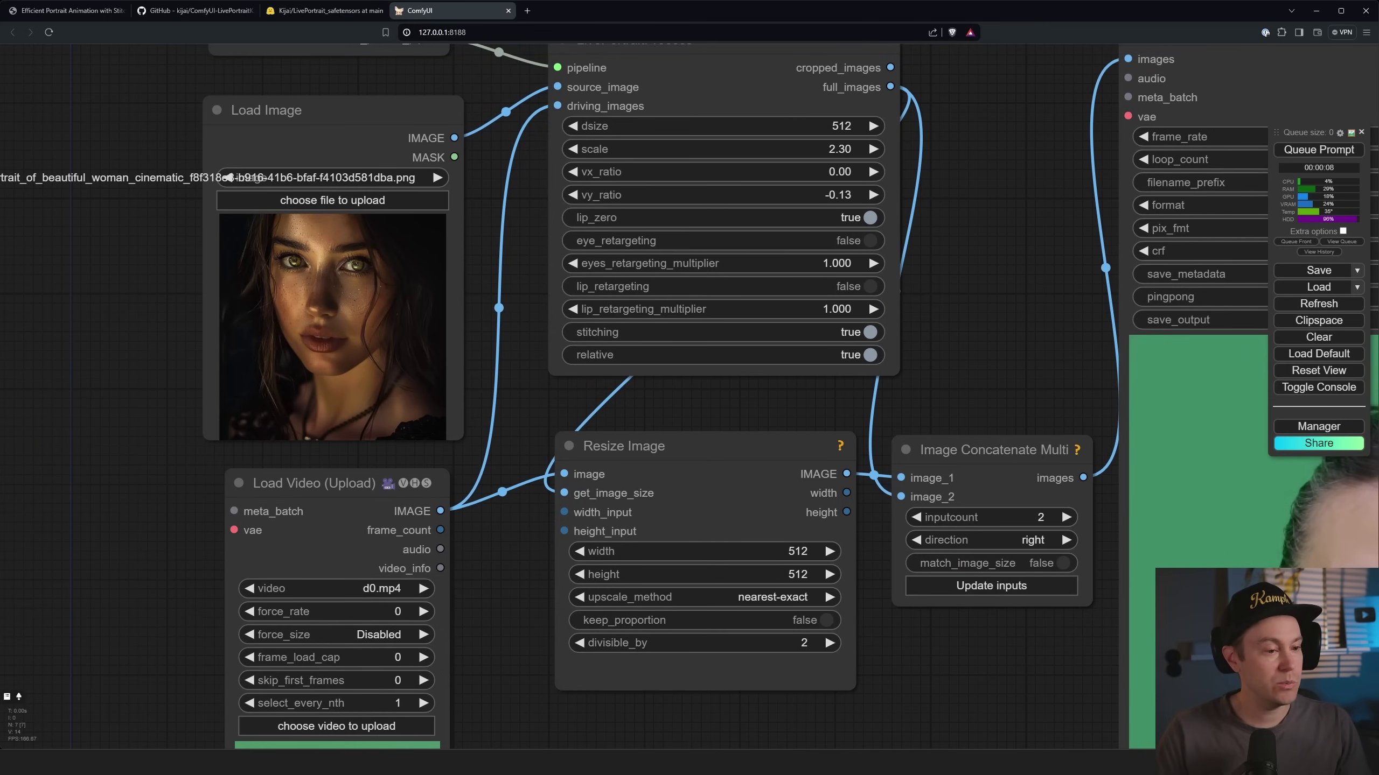
left_click_drag(0, 304, 340, 375)
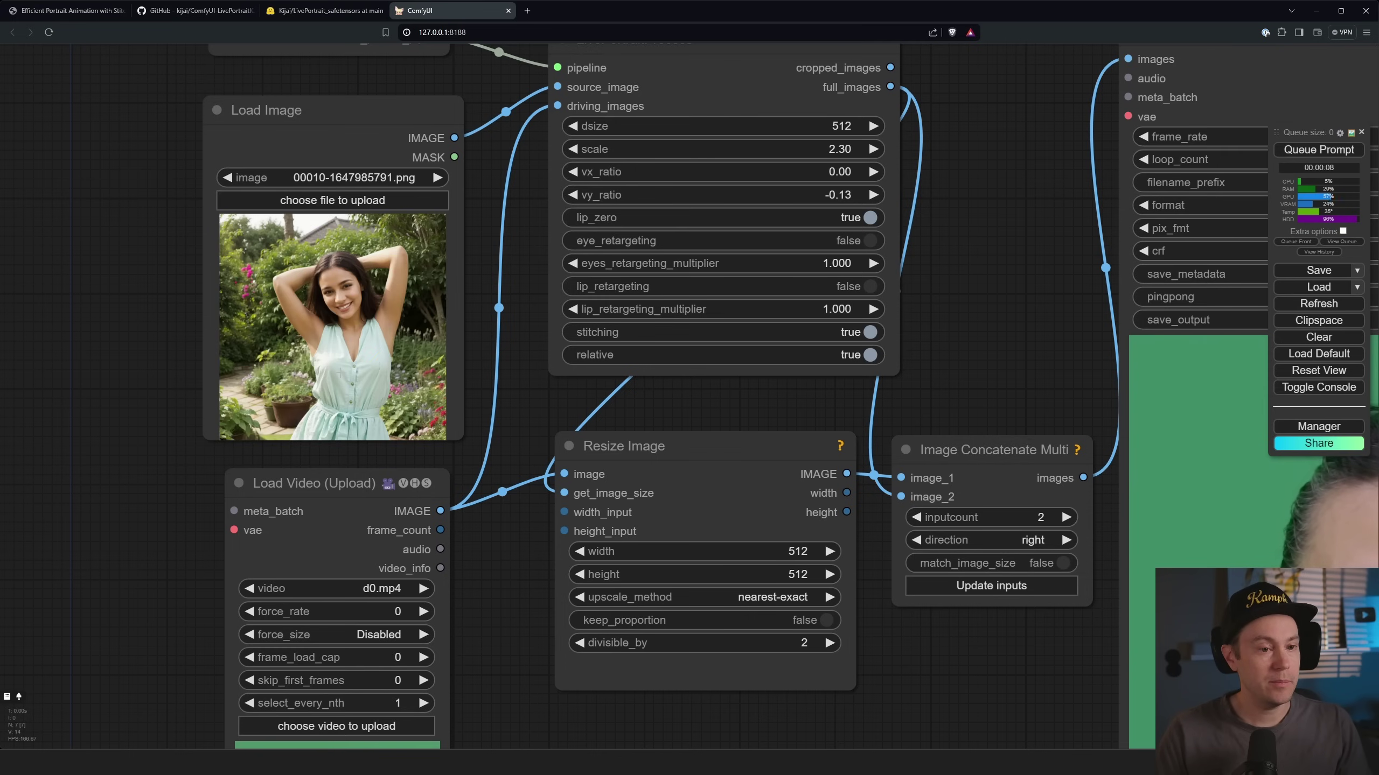
scroll(498, 587, "down", 3)
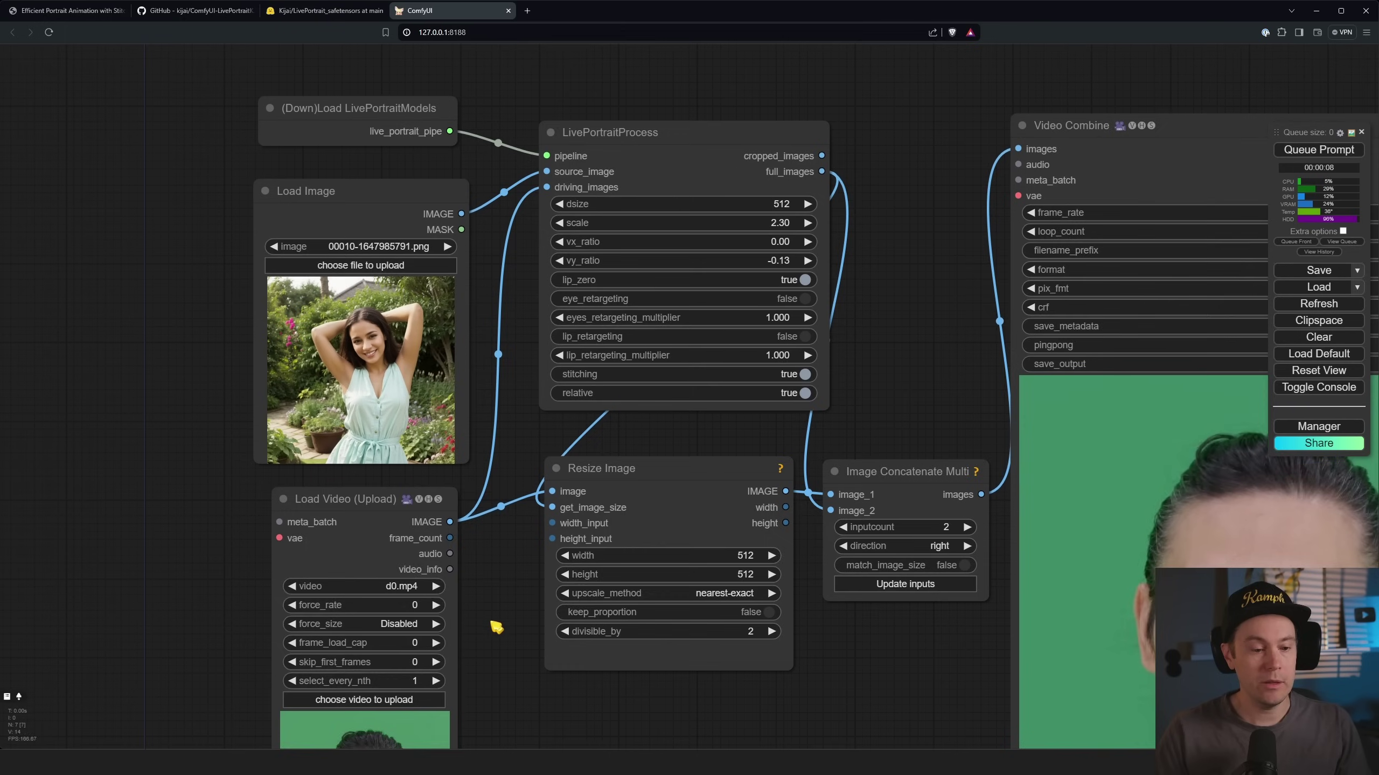
left_click_drag(492, 625, 468, 446)
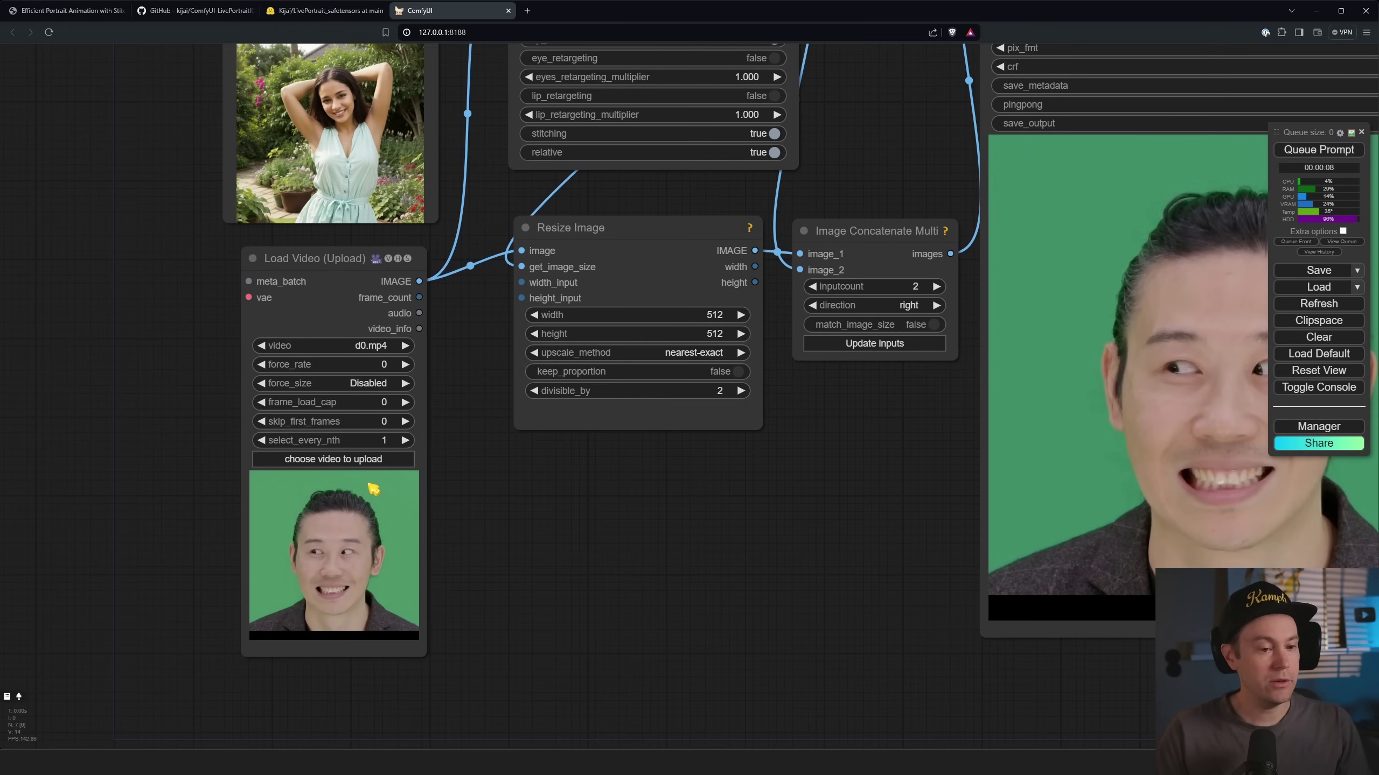
- Download the raw d9.mp4 from the repository's assets/examples/driving folder, then return to ComfyUI
left_click(196, 12)
scroll(272, 250, "up", 7)
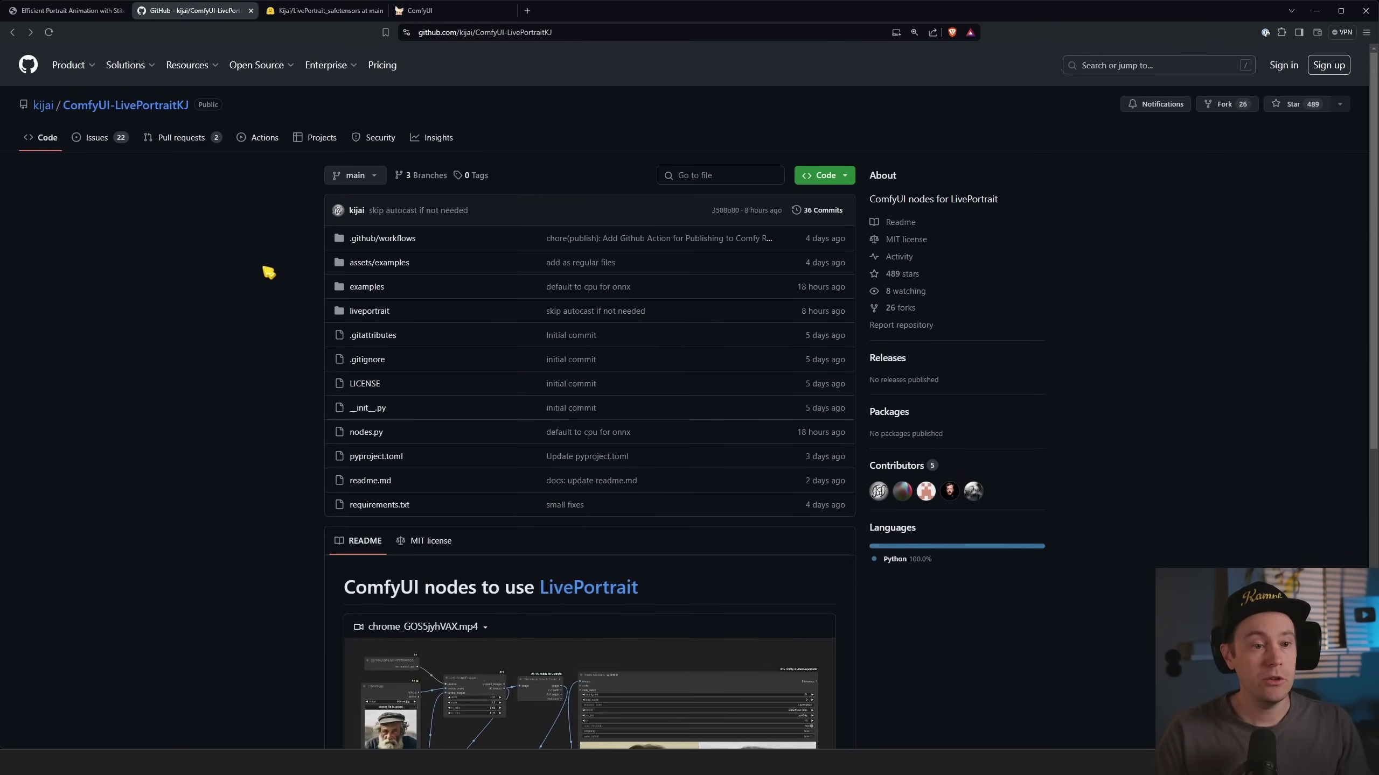
left_click(387, 264)
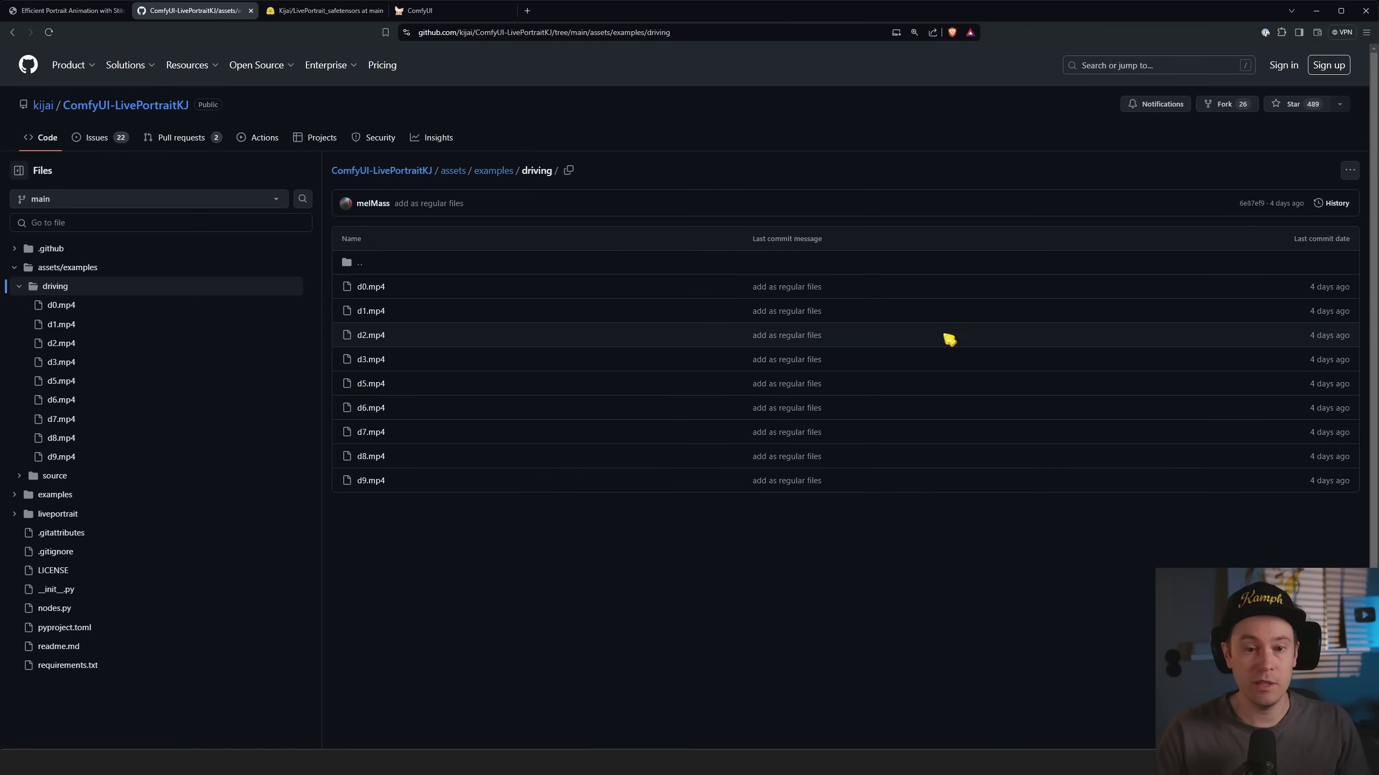
left_click(370, 481)
left_click(1309, 241)
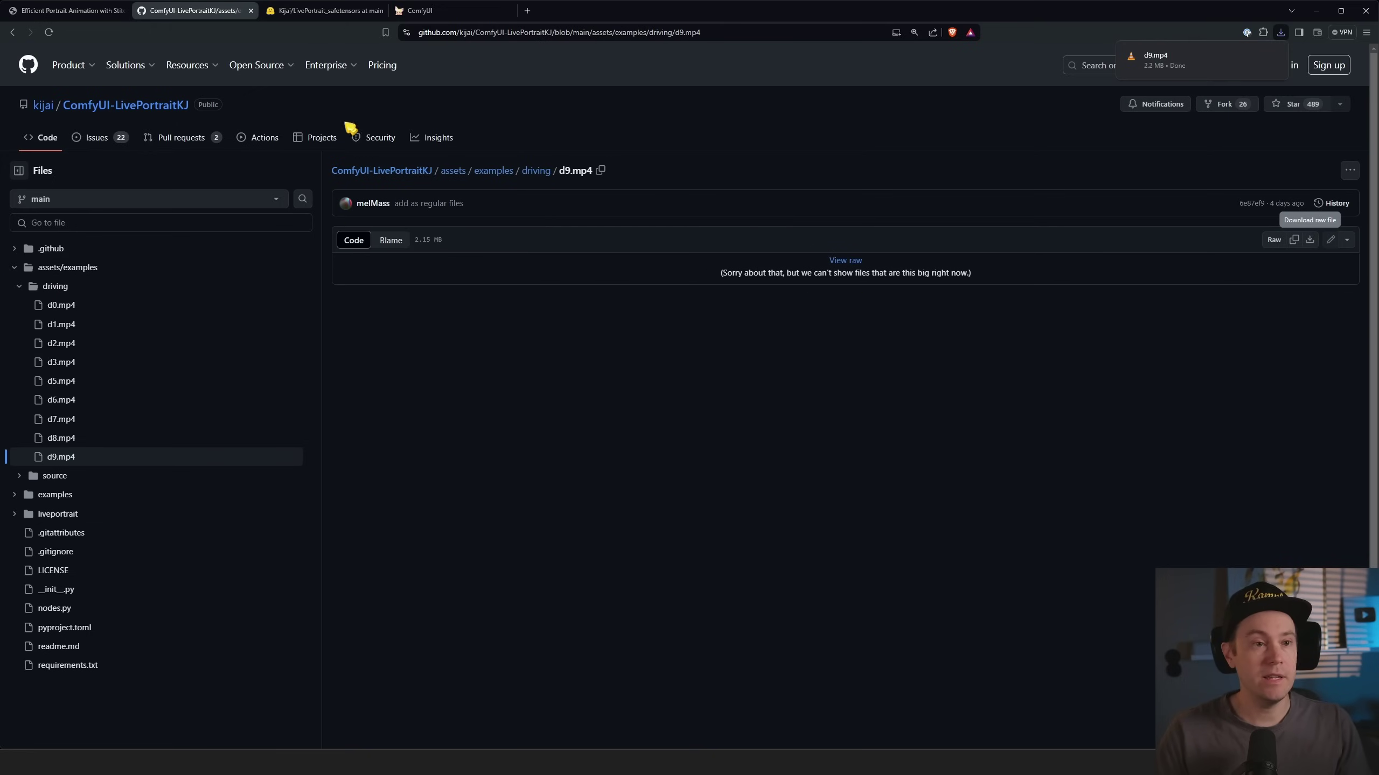
left_click(454, 12)
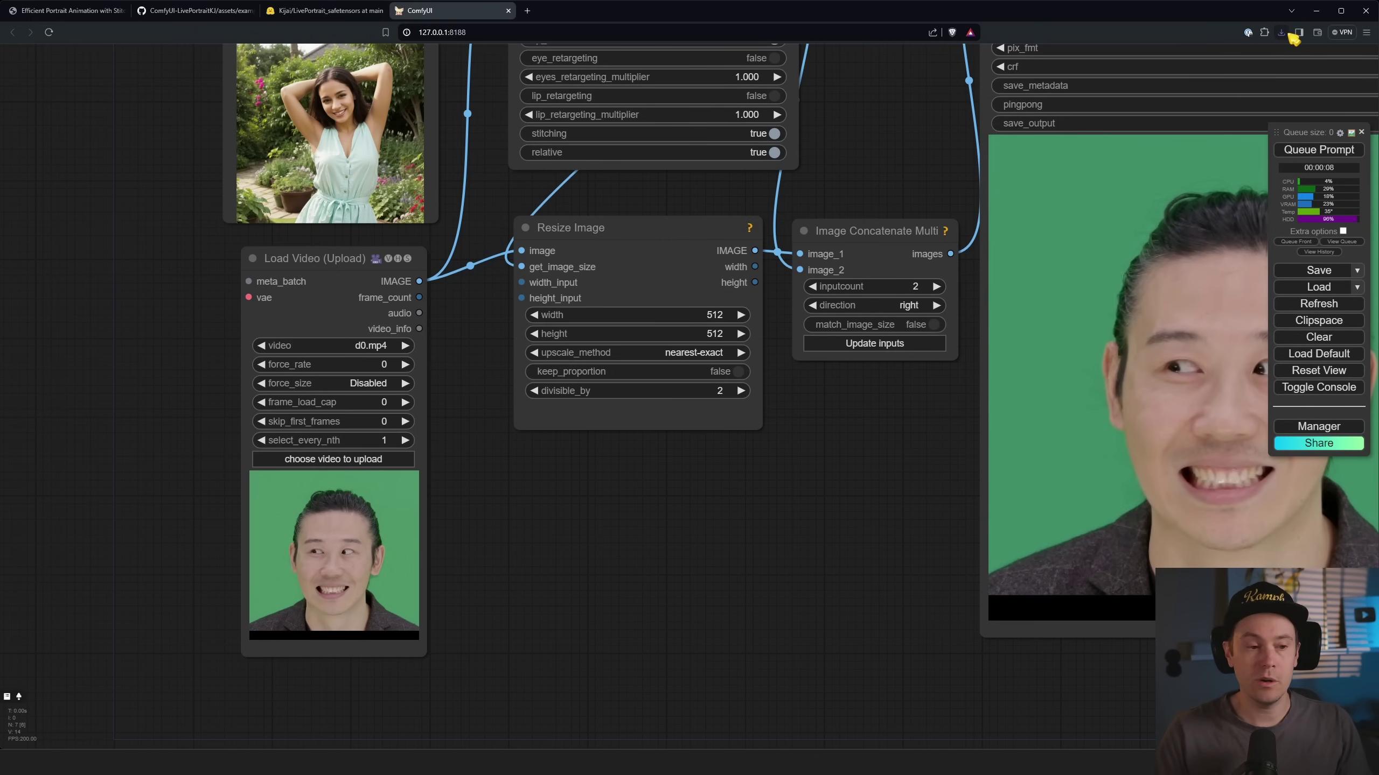
- Load d9.mp4 into Load Video as the driving video and set frame_load_cap to 12
left_click_drag(1295, 38, 343, 574)
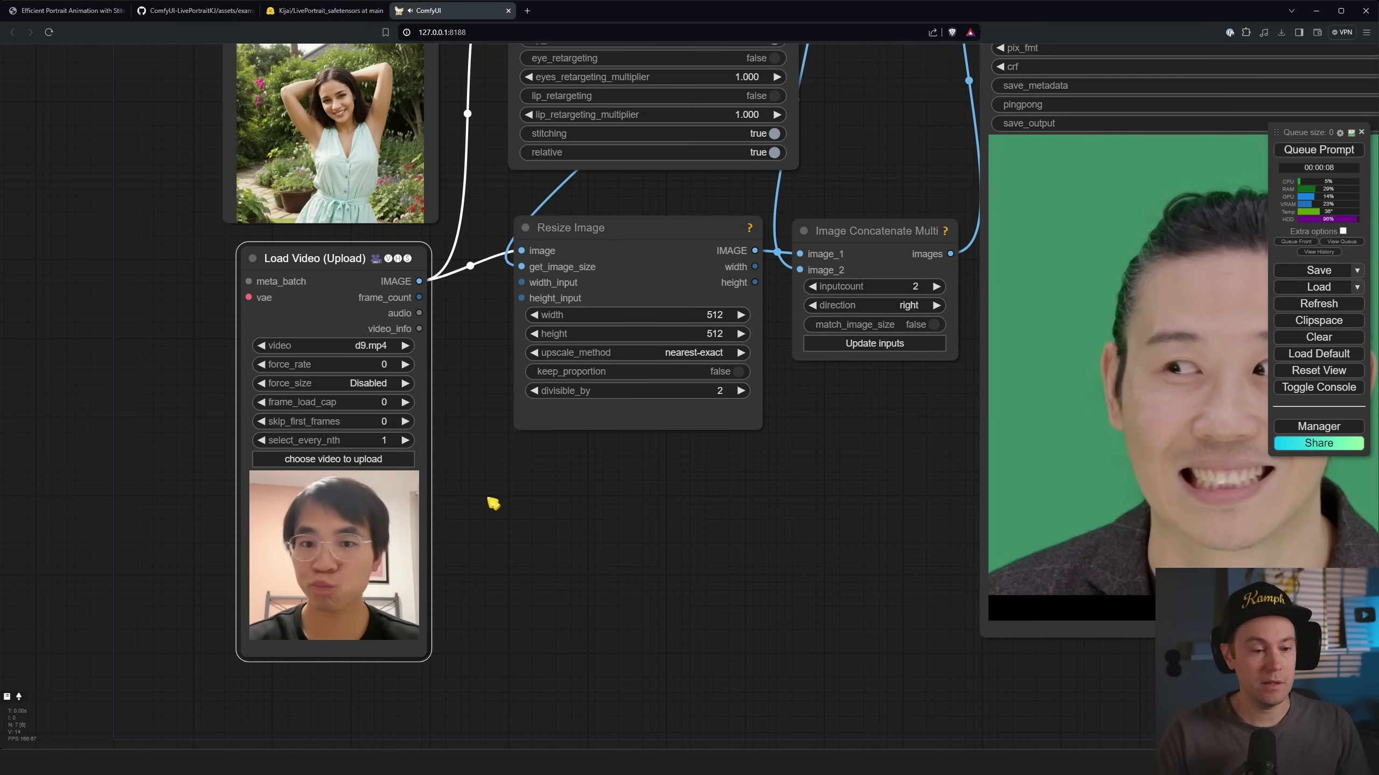
left_click_drag(472, 330, 547, 435)
scroll(456, 461, "up", 2)
scroll(547, 435, "up", 1)
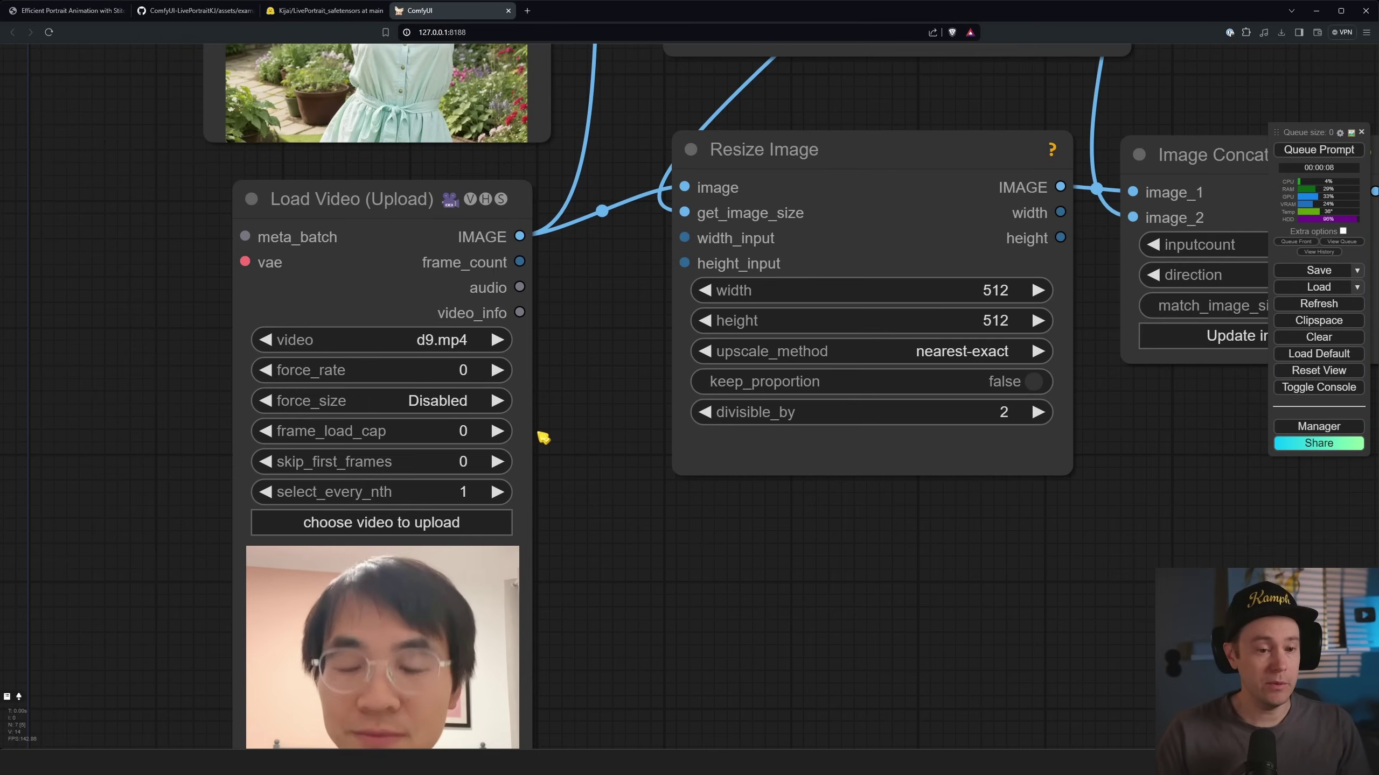
left_click(465, 432)
type("12")
key("Return")
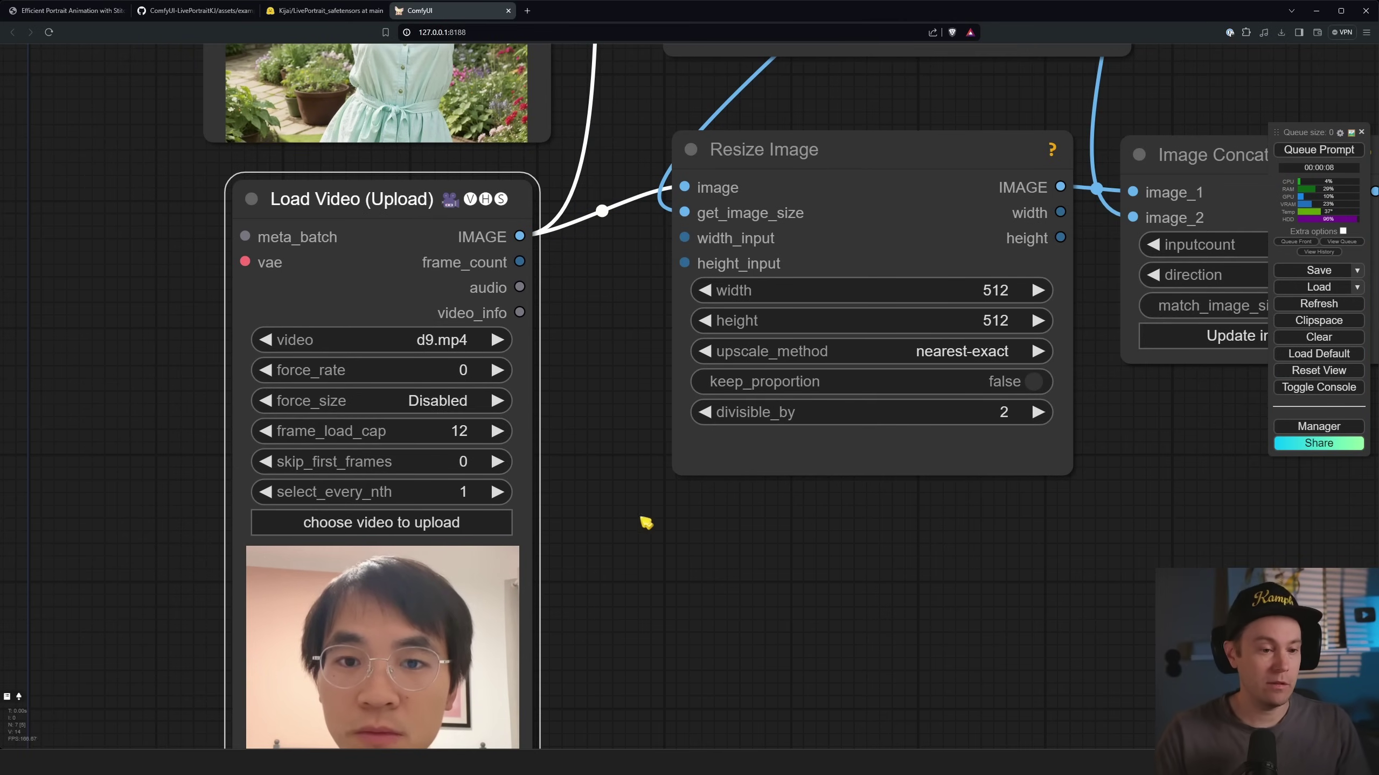
- Pan and zoom to review the output preview, then the Load Video and Resize nodes
scroll(645, 522, "down", 6)
left_click_drag(778, 570, 744, 563)
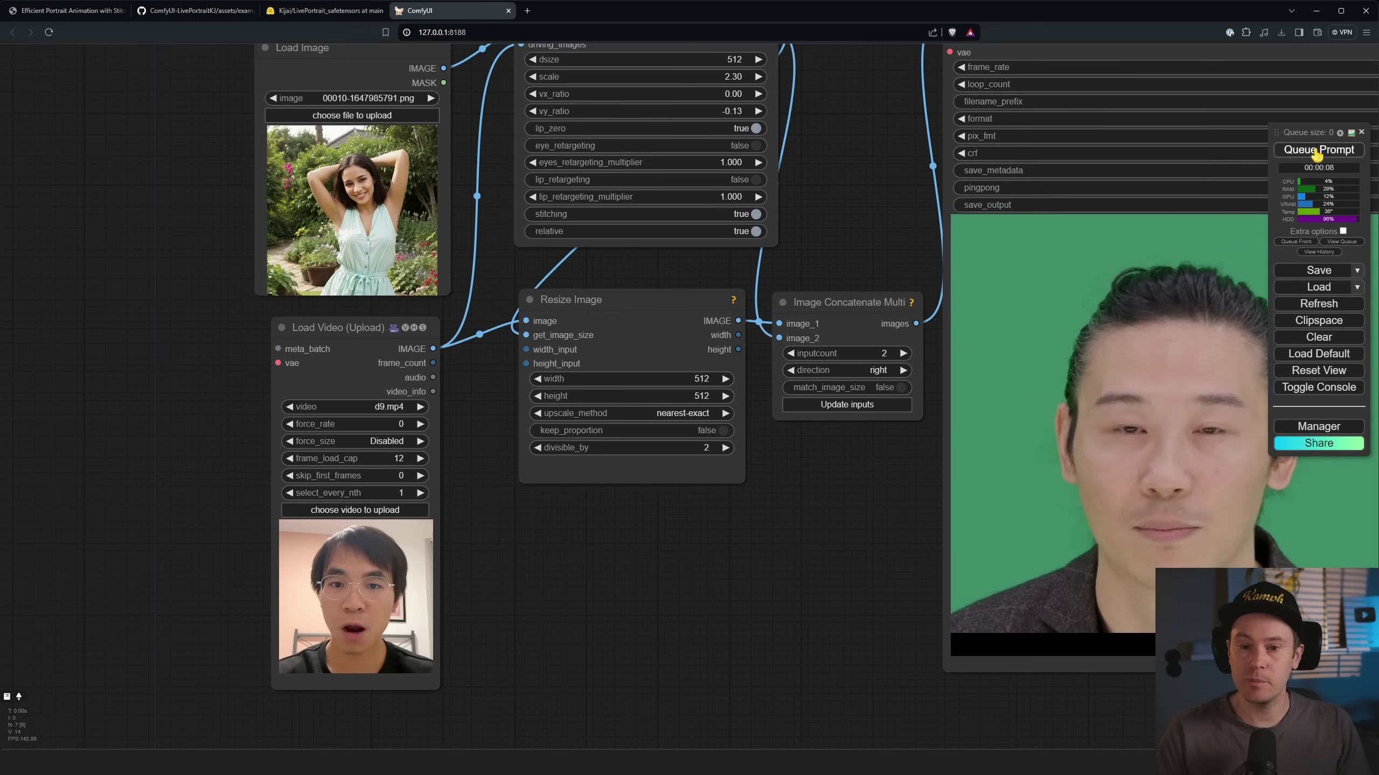
left_click_drag(825, 517, 294, 491)
scroll(628, 513, "down", 2)
scroll(418, 498, "up", 4)
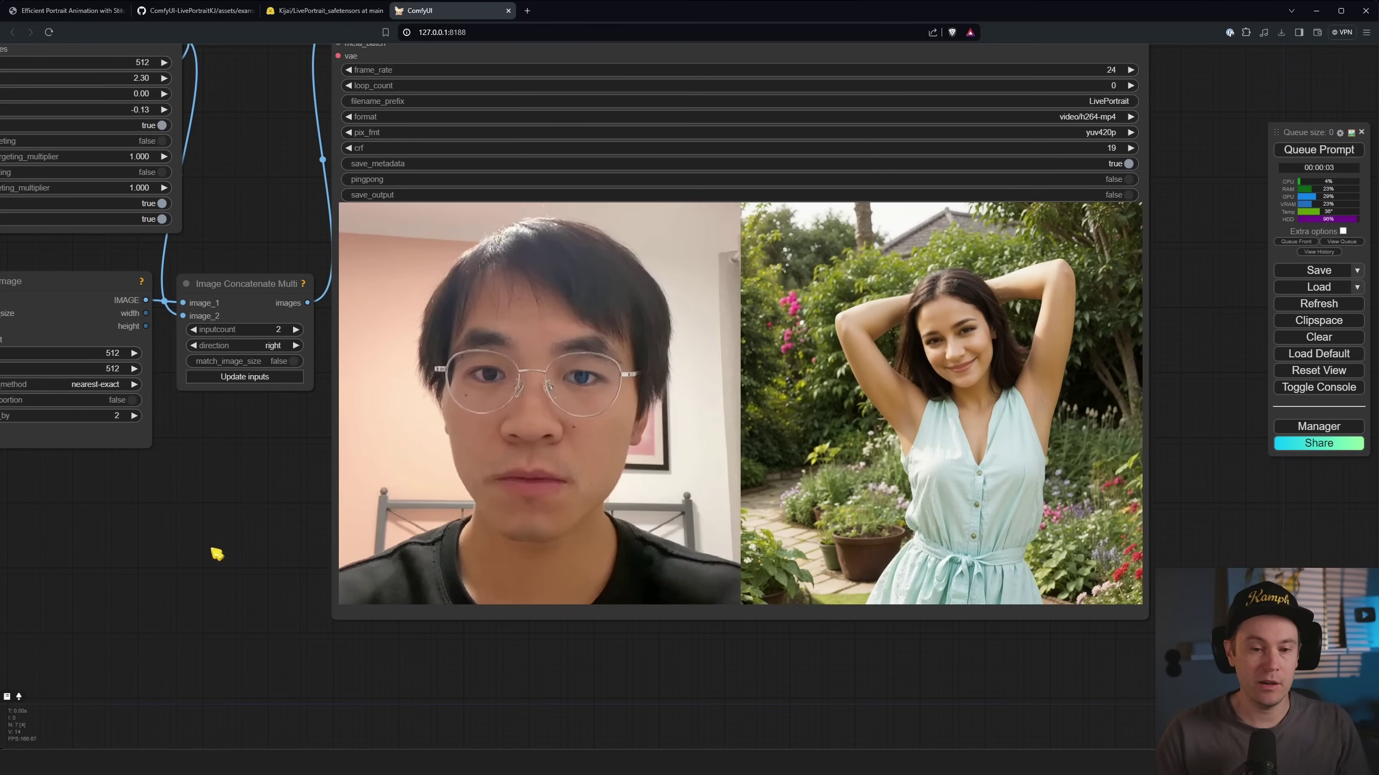
left_click_drag(215, 554, 621, 563)
scroll(613, 521, "up", 3)
- Reset frame_load_cap on Load Video to 0 so every d9.mp4 frame loads
left_click_drag(607, 499, 656, 510)
left_click(477, 376)
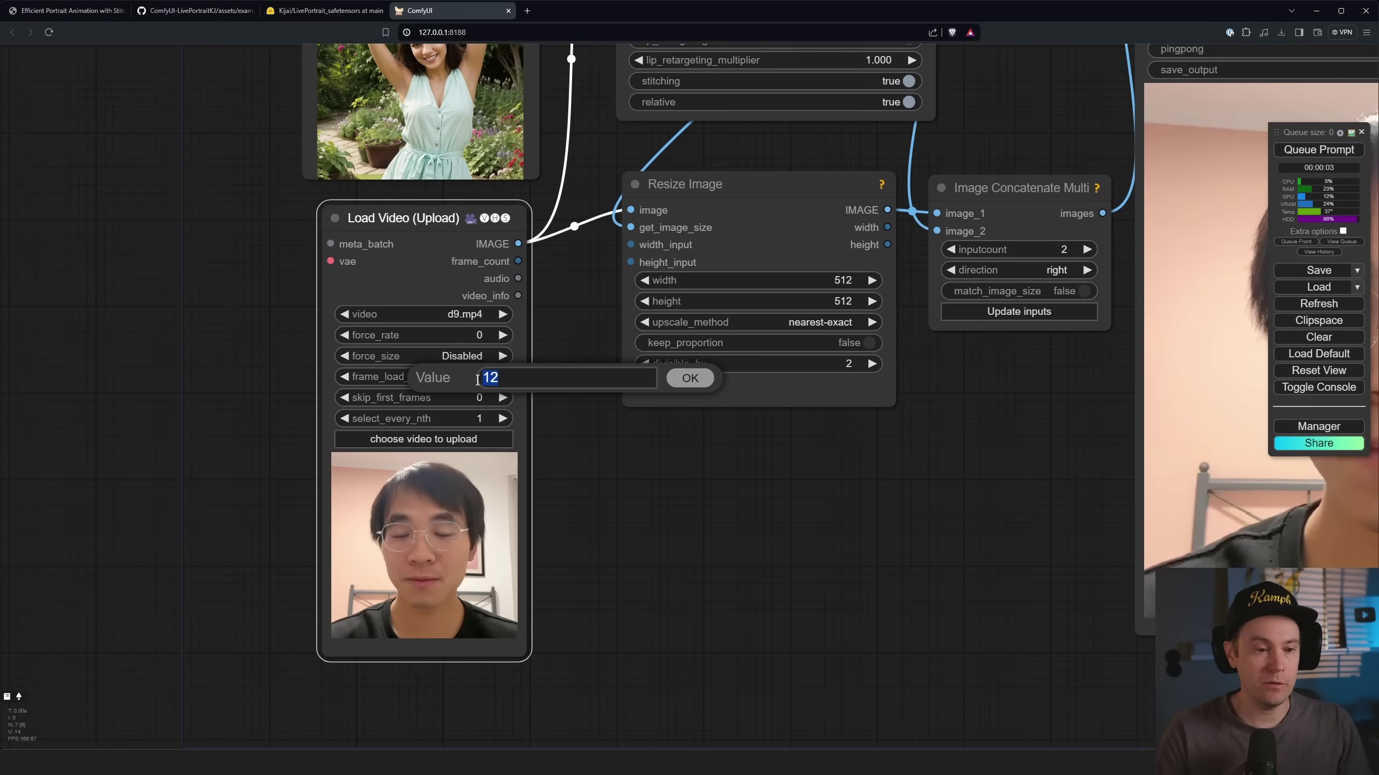
type("0")
key("Return")
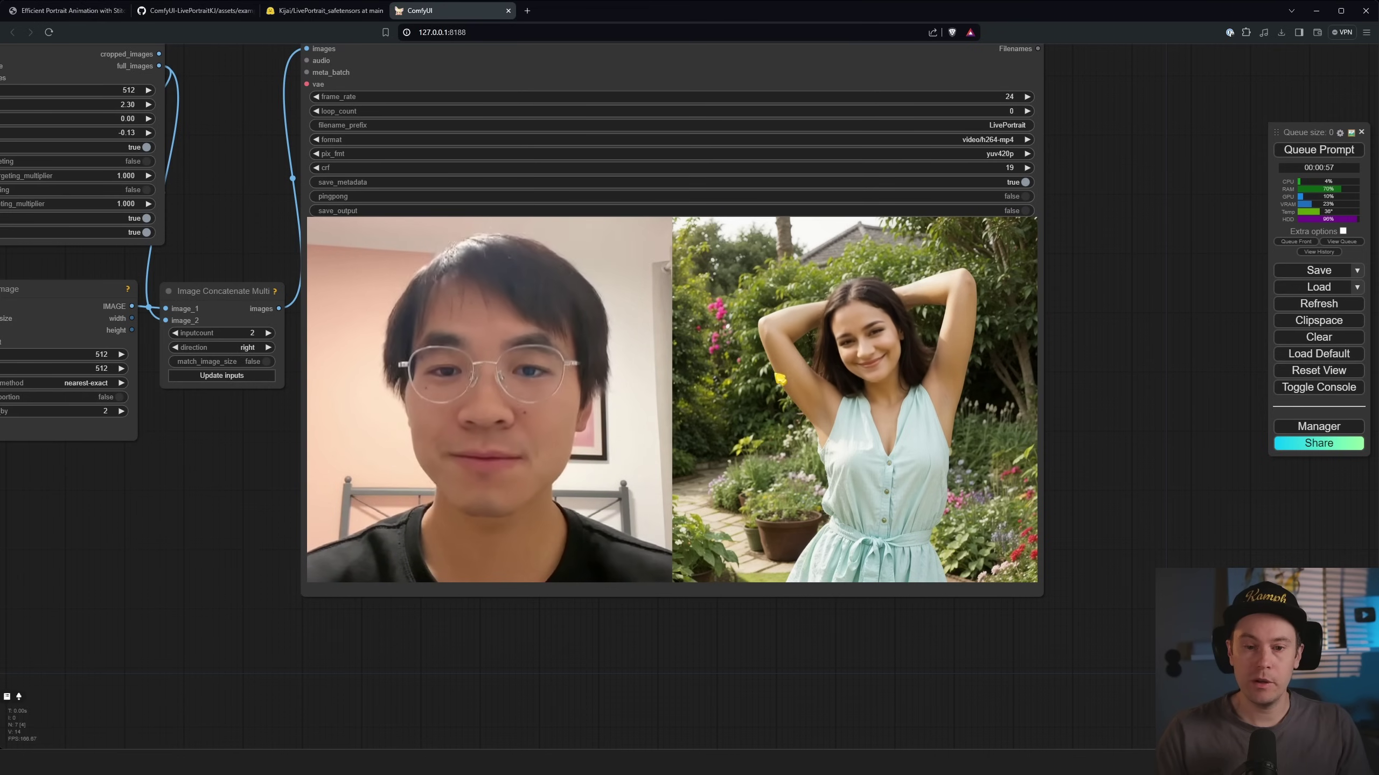
scroll(1032, 286, "up", 2)
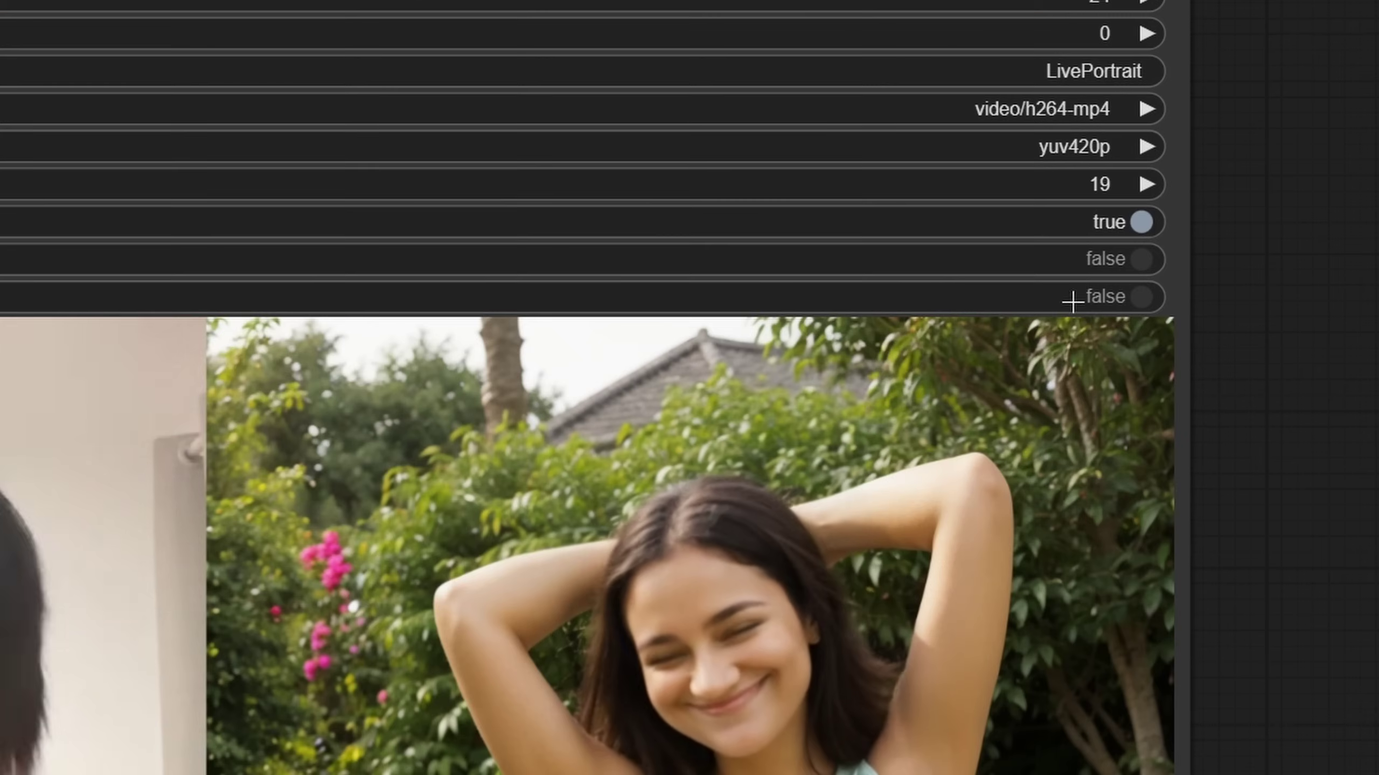
left_click(1110, 297)
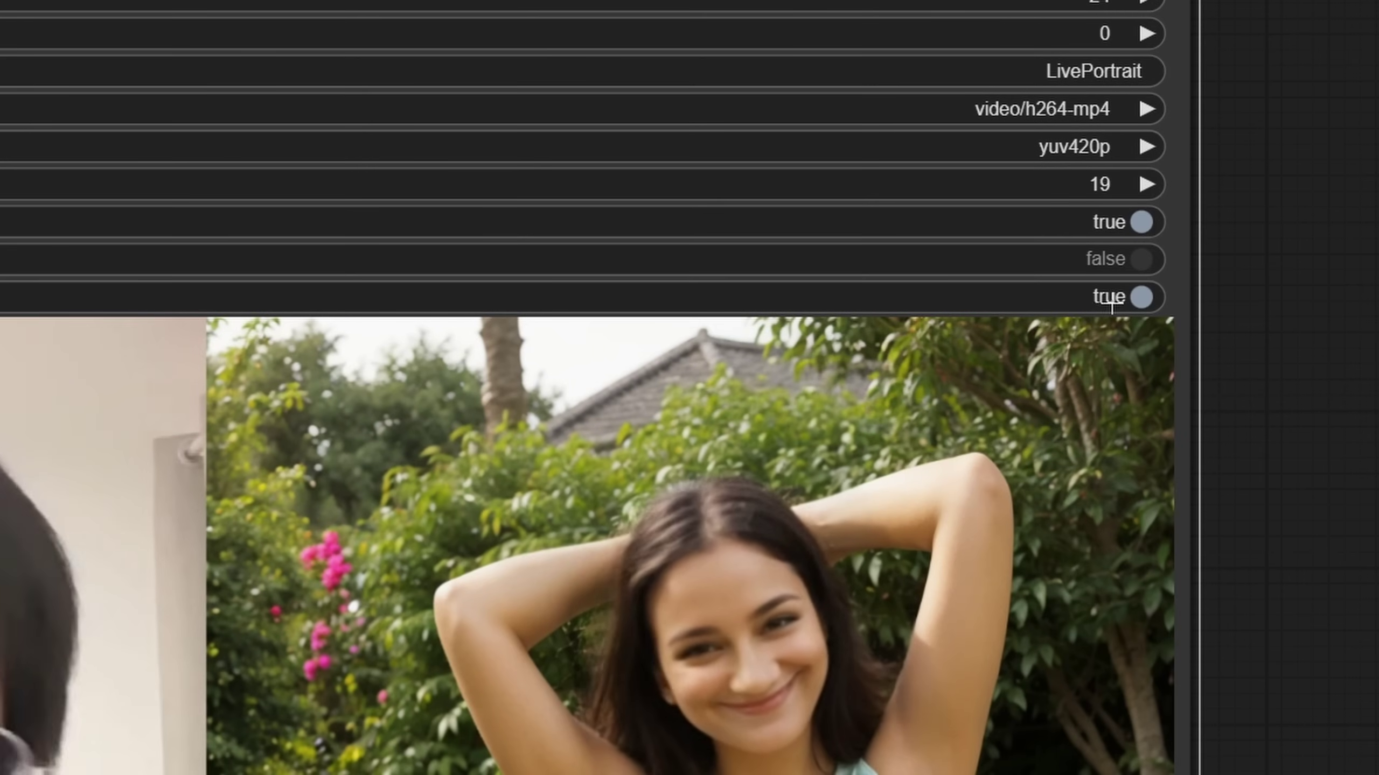
left_click(1110, 298)
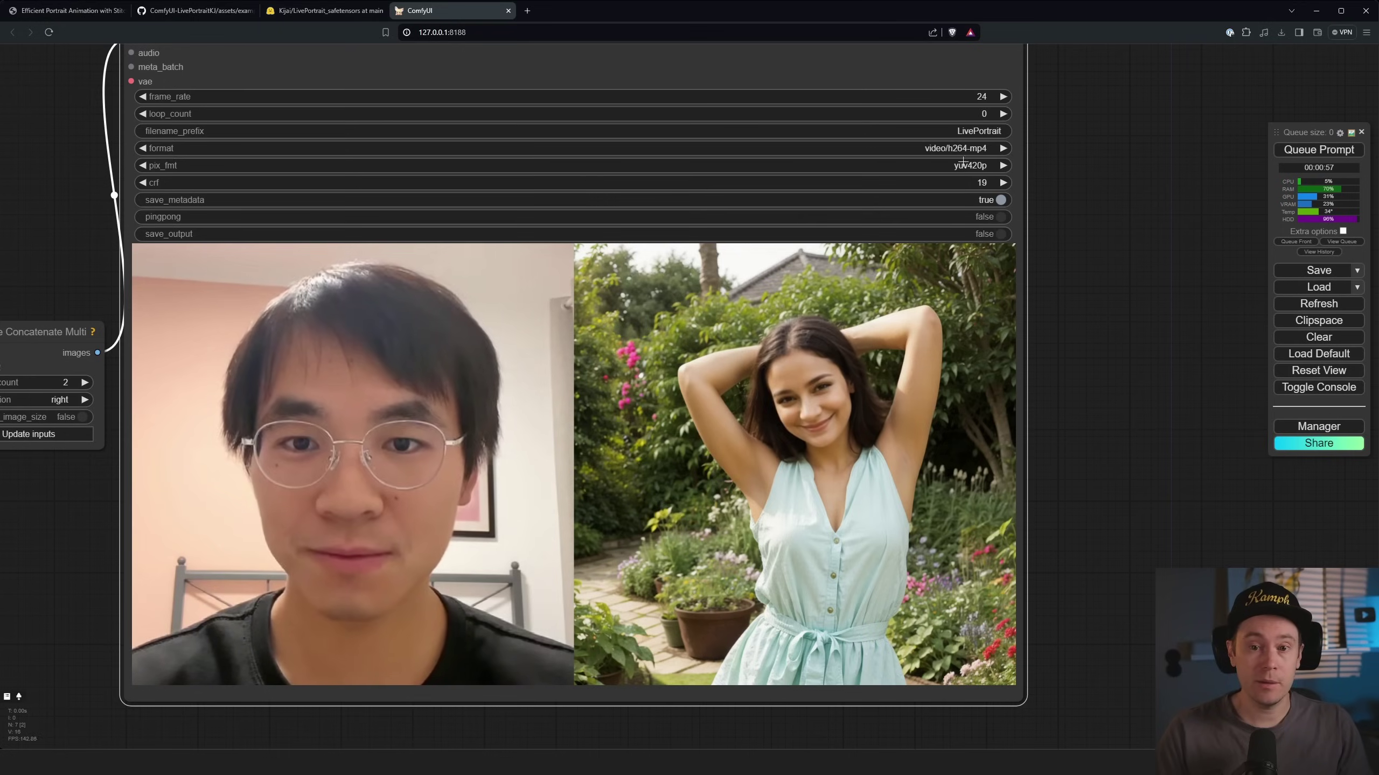
scroll(1103, 310, "down", 2)
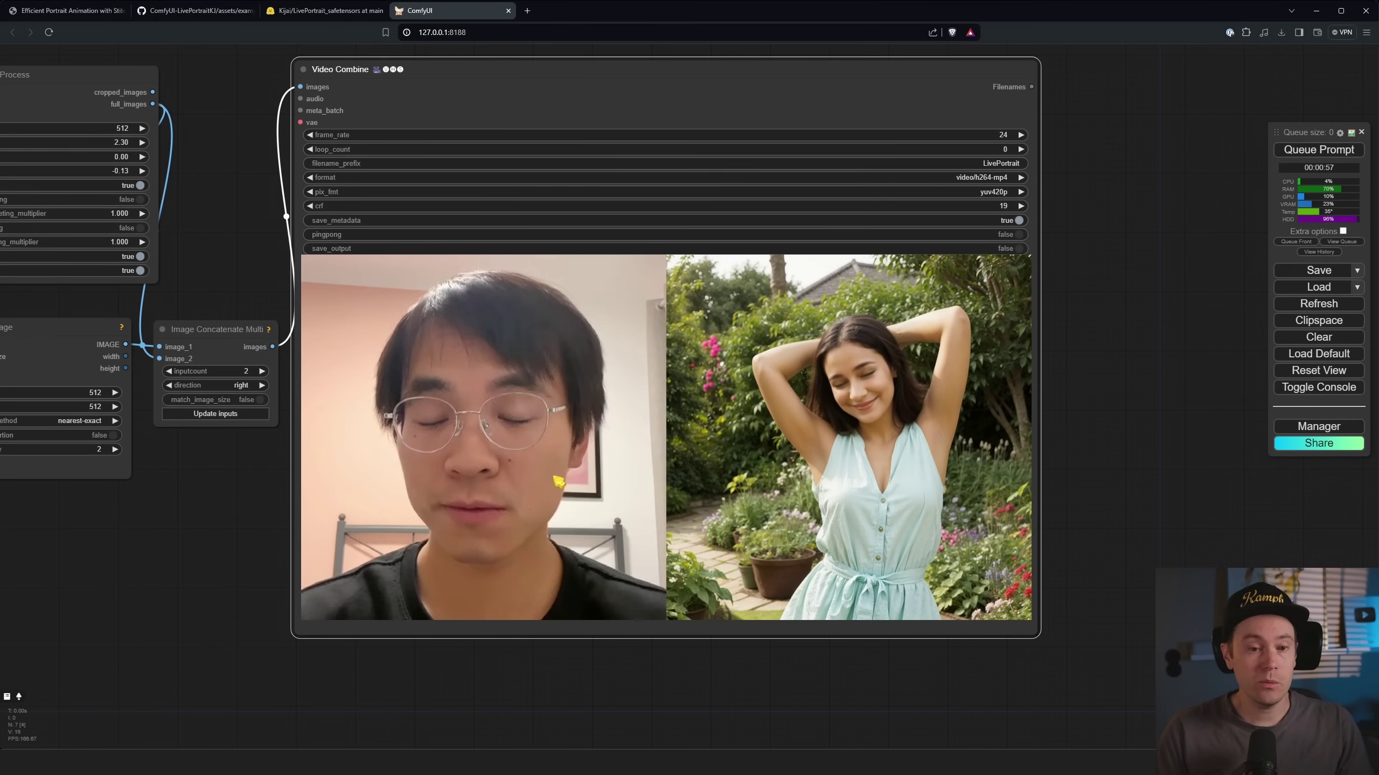
left_click_drag(218, 264, 389, 283)
left_click_drag(379, 354, 312, 312)
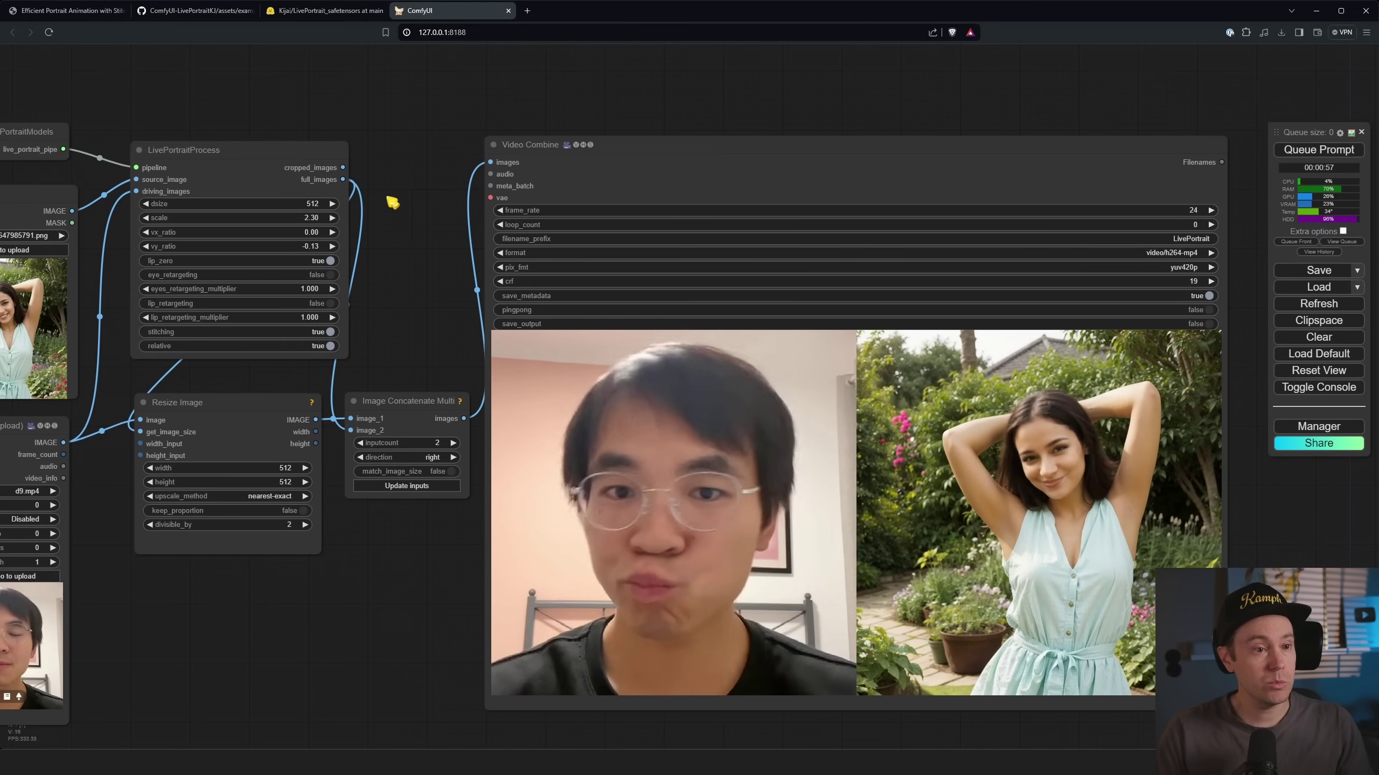
left_click_drag(280, 157, 389, 210)
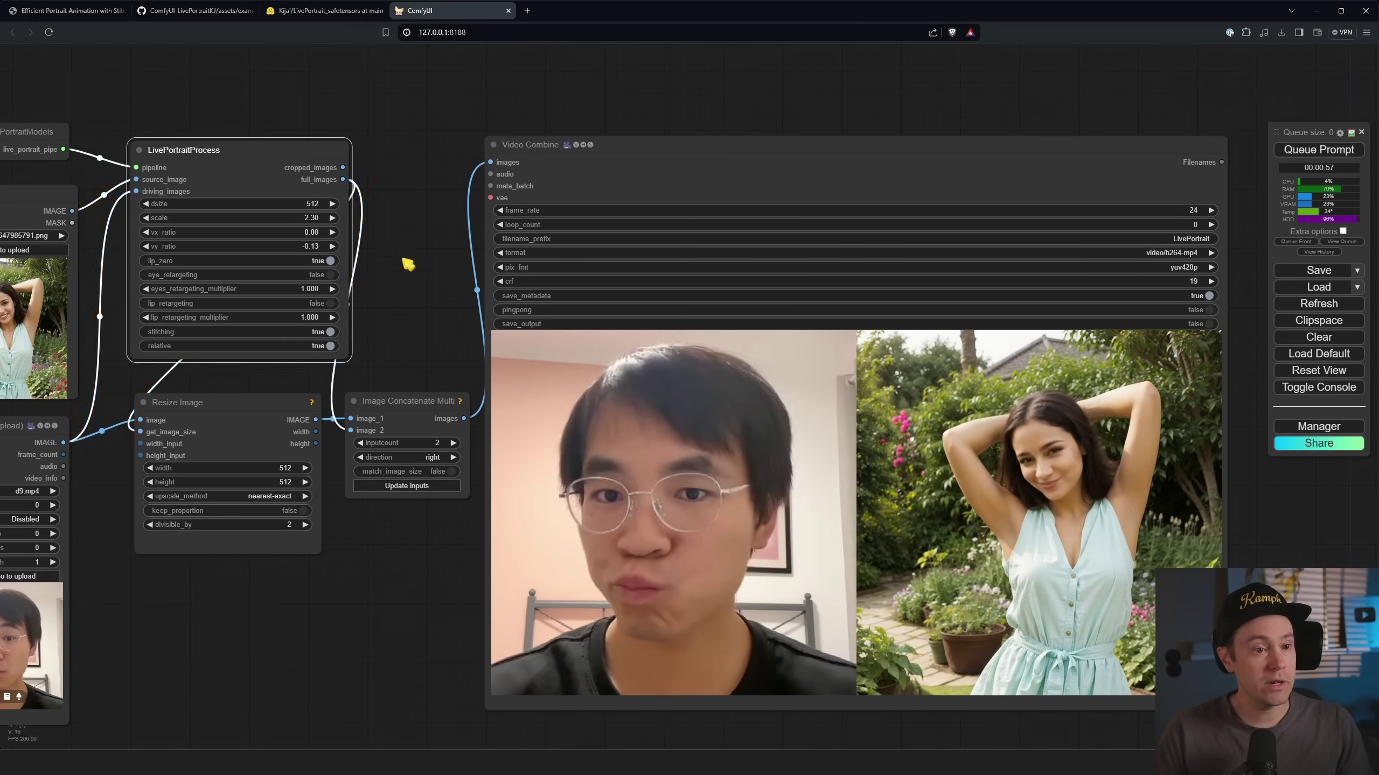
scroll(391, 308, "down", 2)
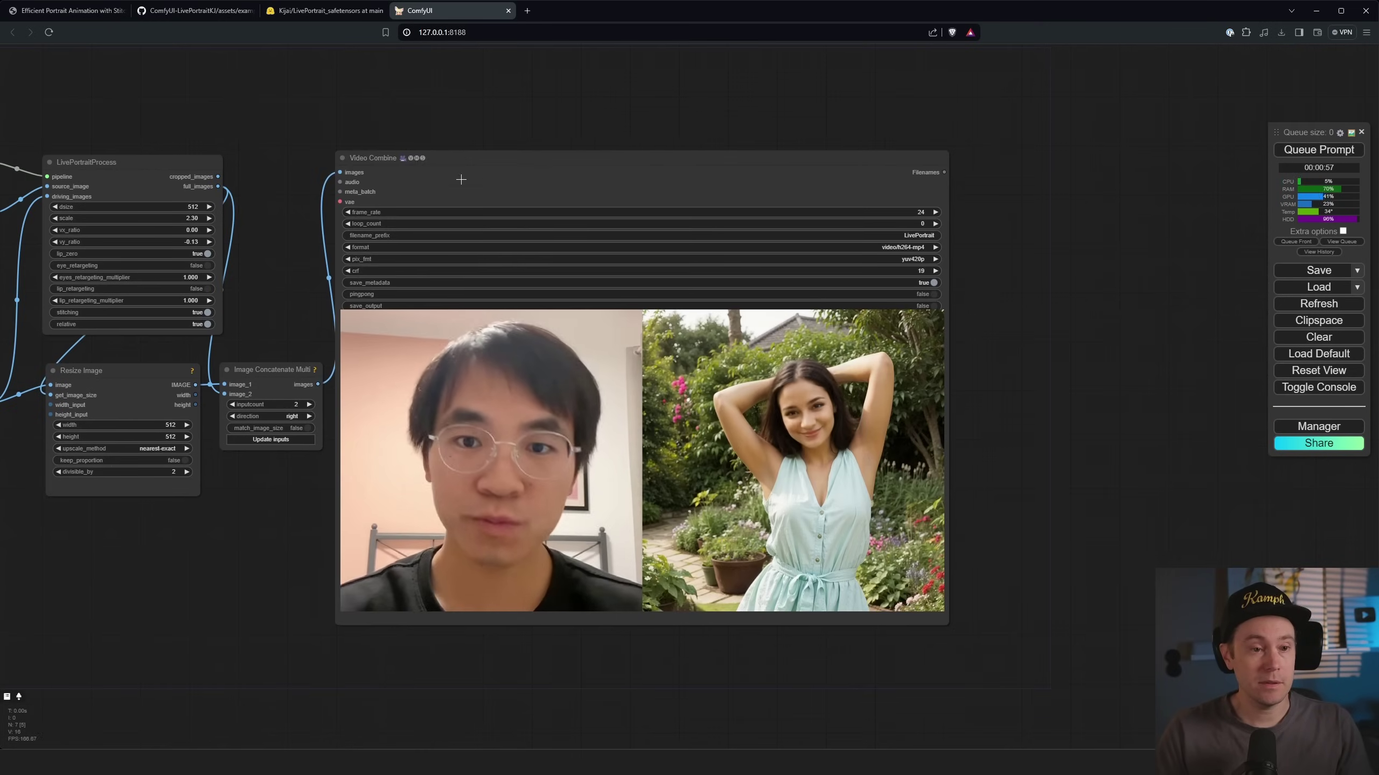
- Duplicate the Video Combine node and wire full_images into the copy's images input
left_click_drag(461, 179, 491, 161)
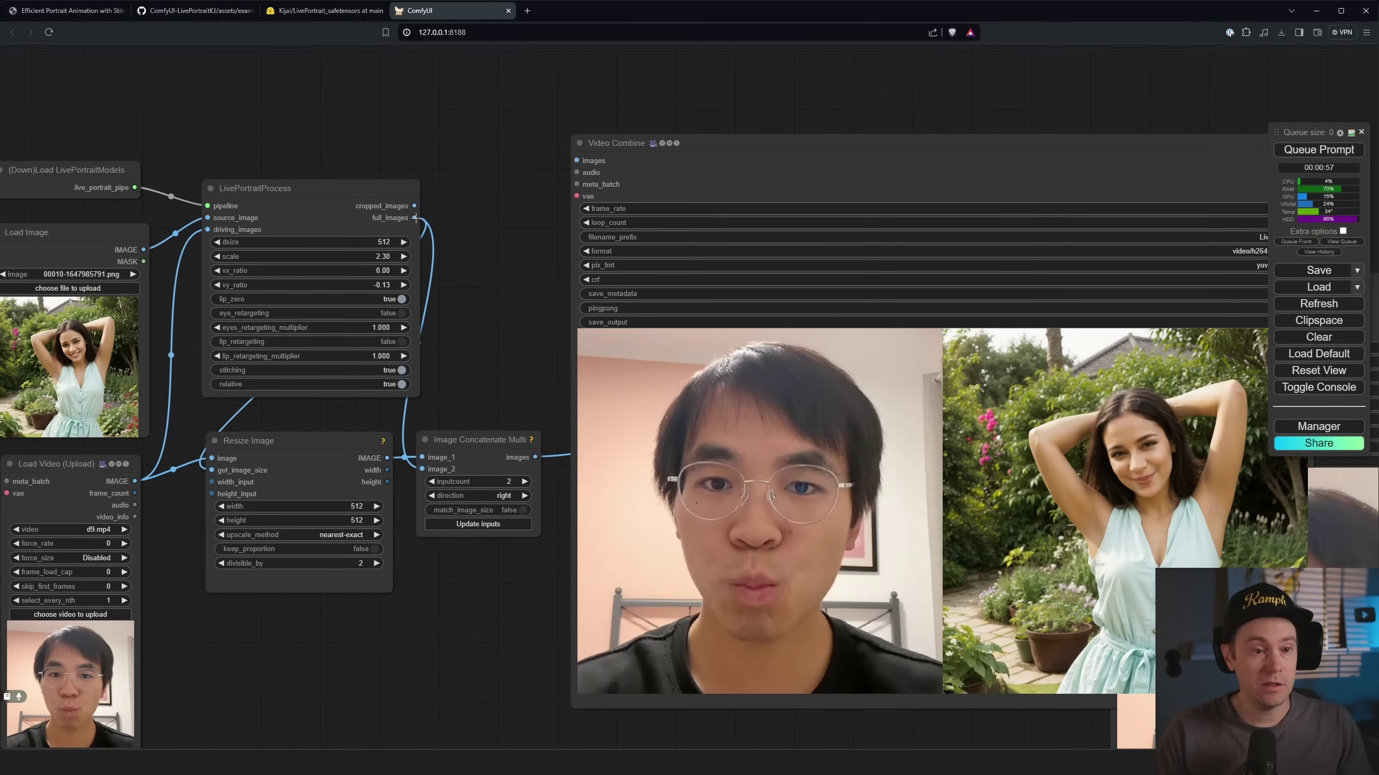
left_click_drag(409, 220, 428, 229)
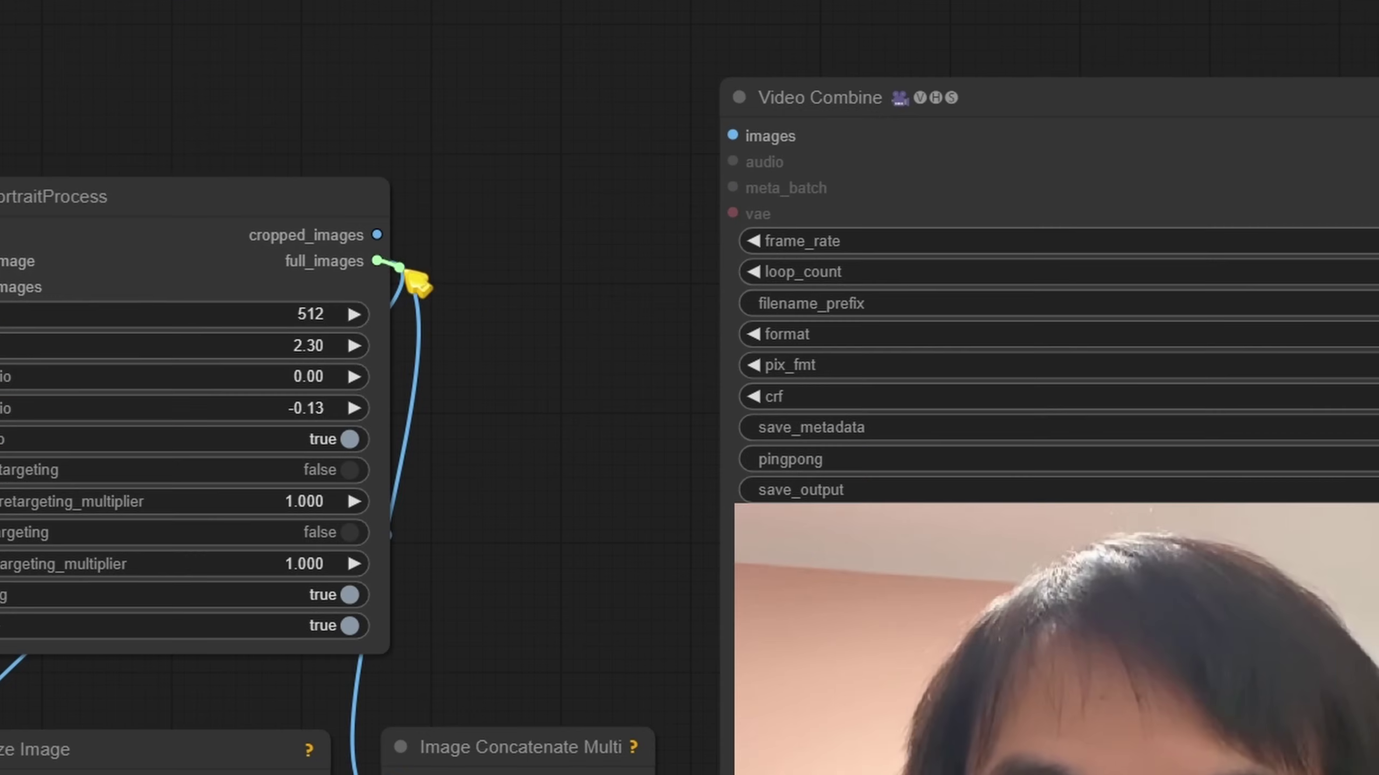
left_click_drag(408, 274, 727, 135)
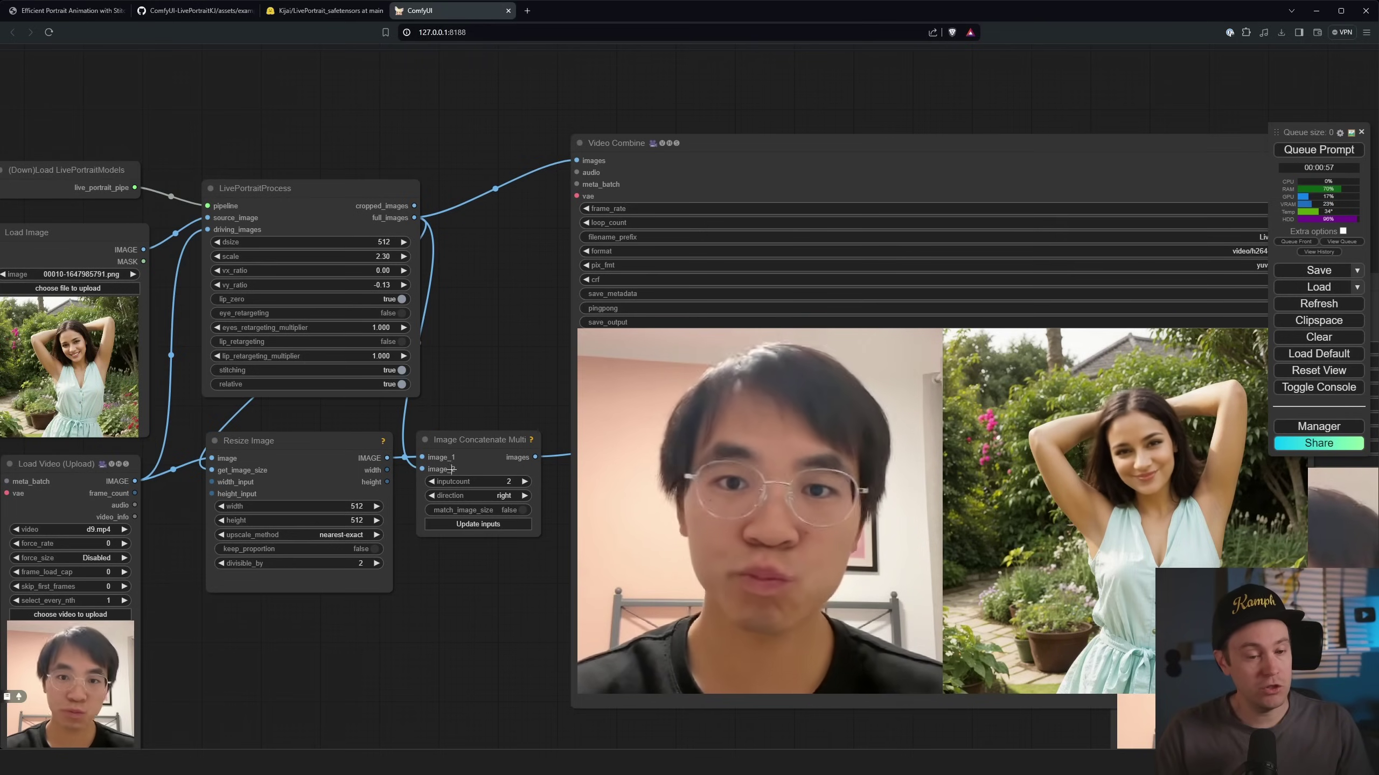
scroll(323, 277, "up", 2)
scroll(400, 570, "down", 4)
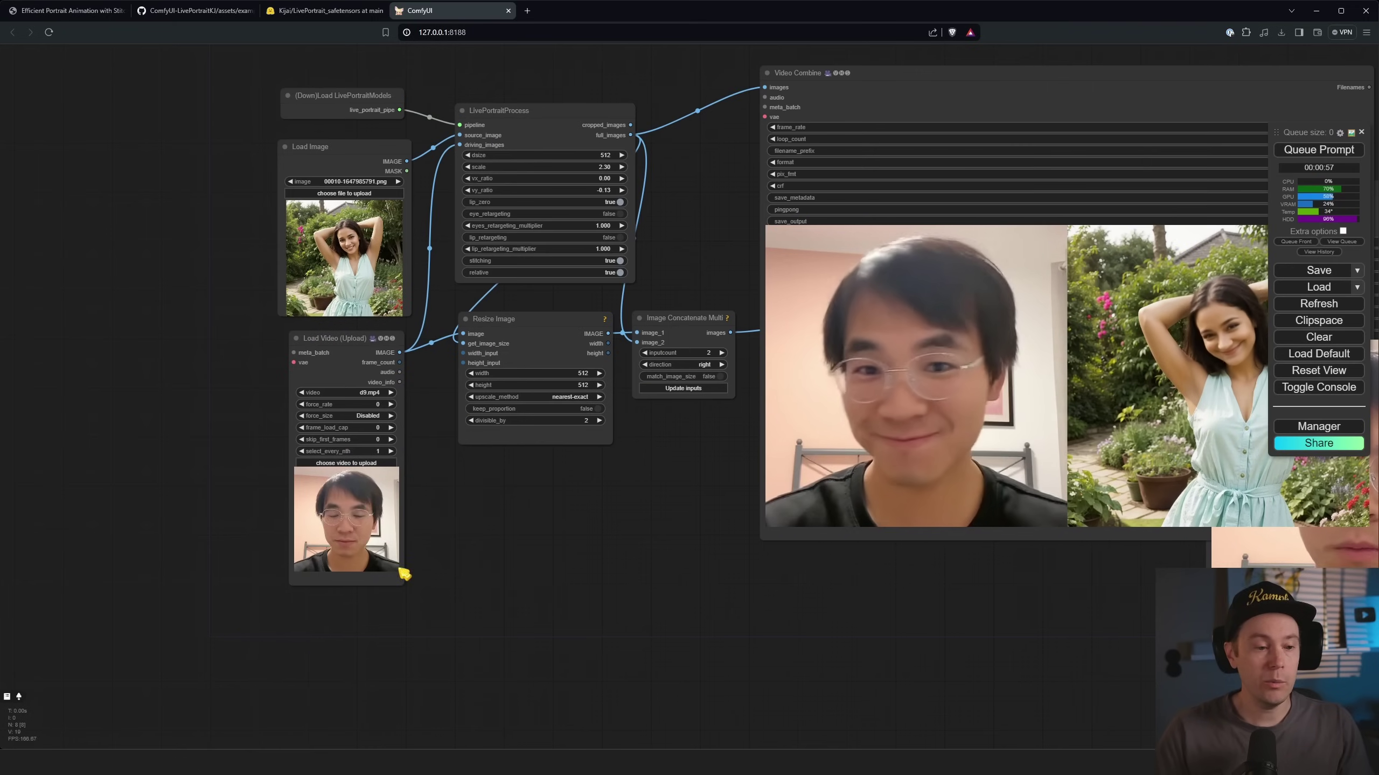
- Set frame_load_cap to 32 and queue the workflow
left_click(383, 404)
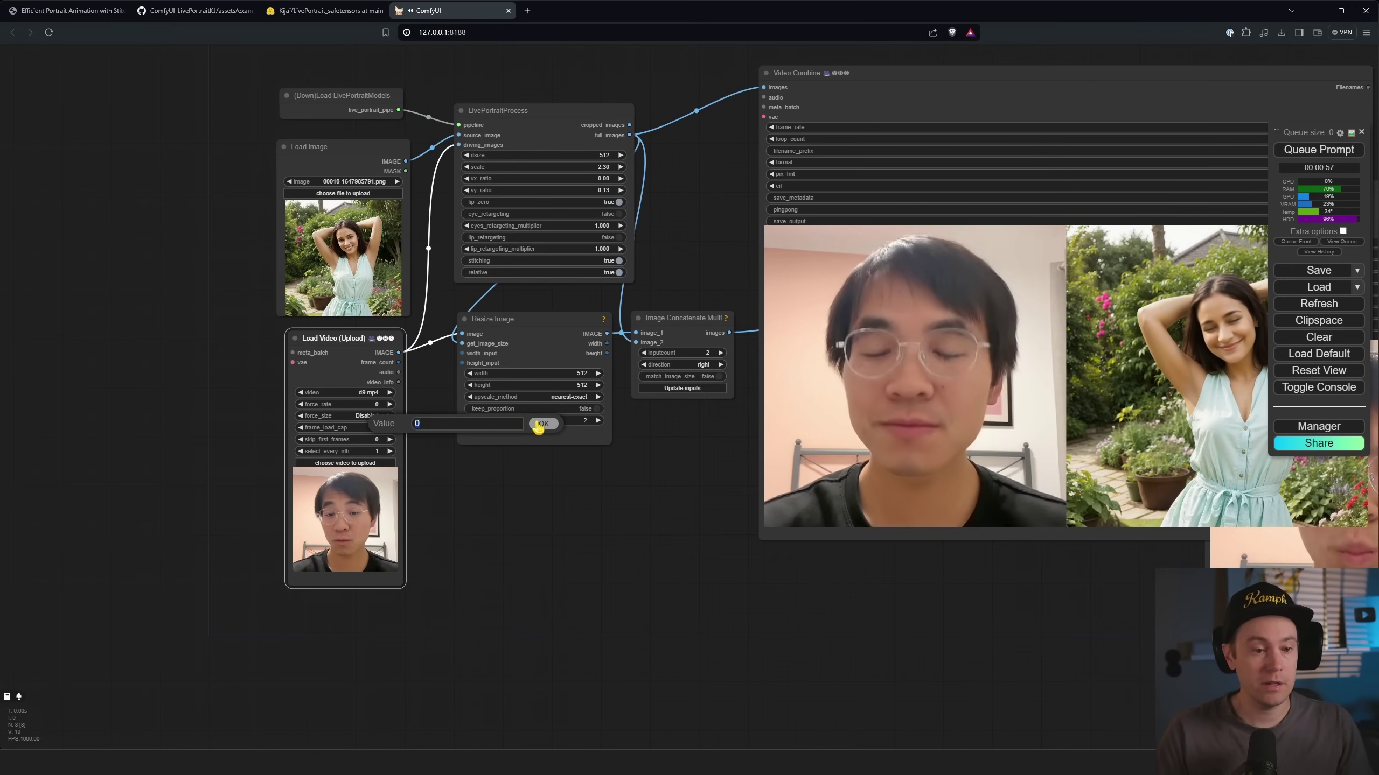
left_click(543, 425)
left_click_drag(625, 511, 461, 530)
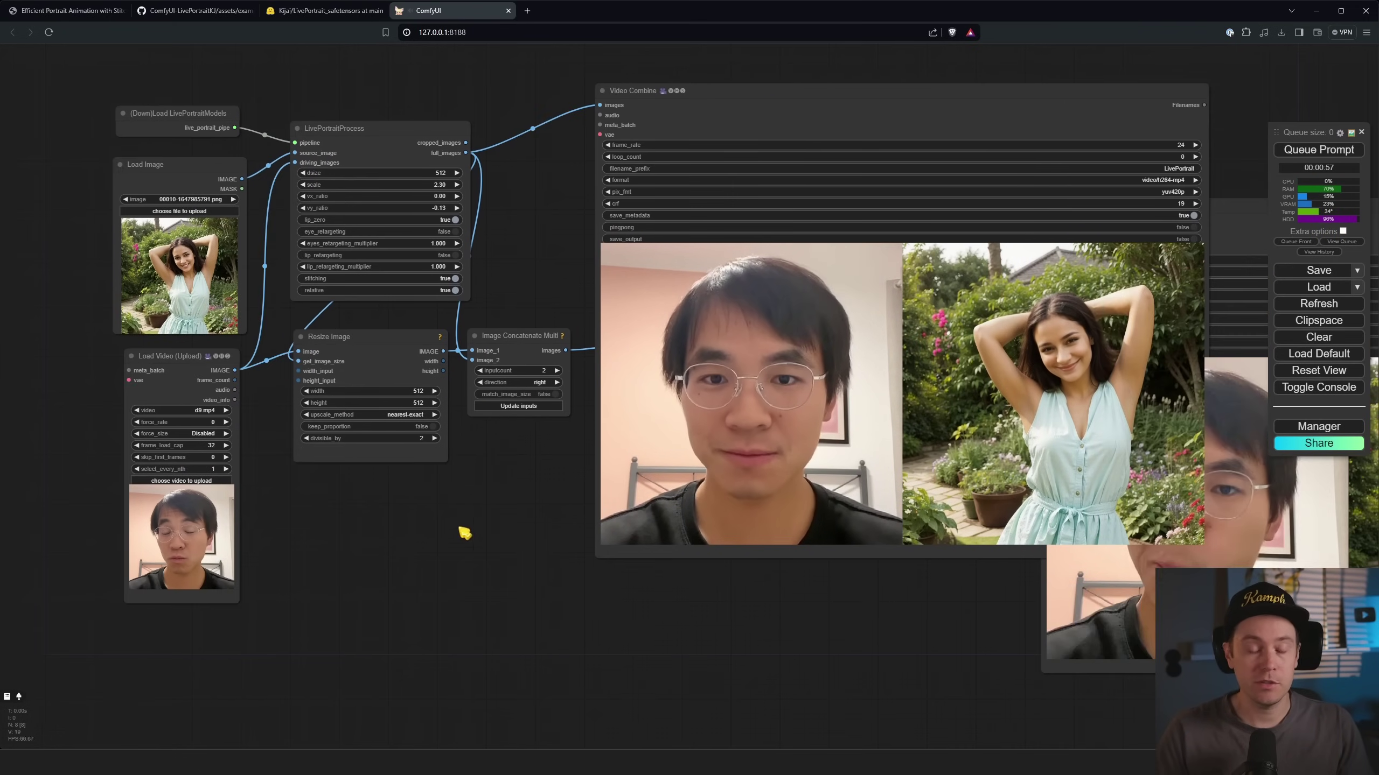
left_click(1305, 150)
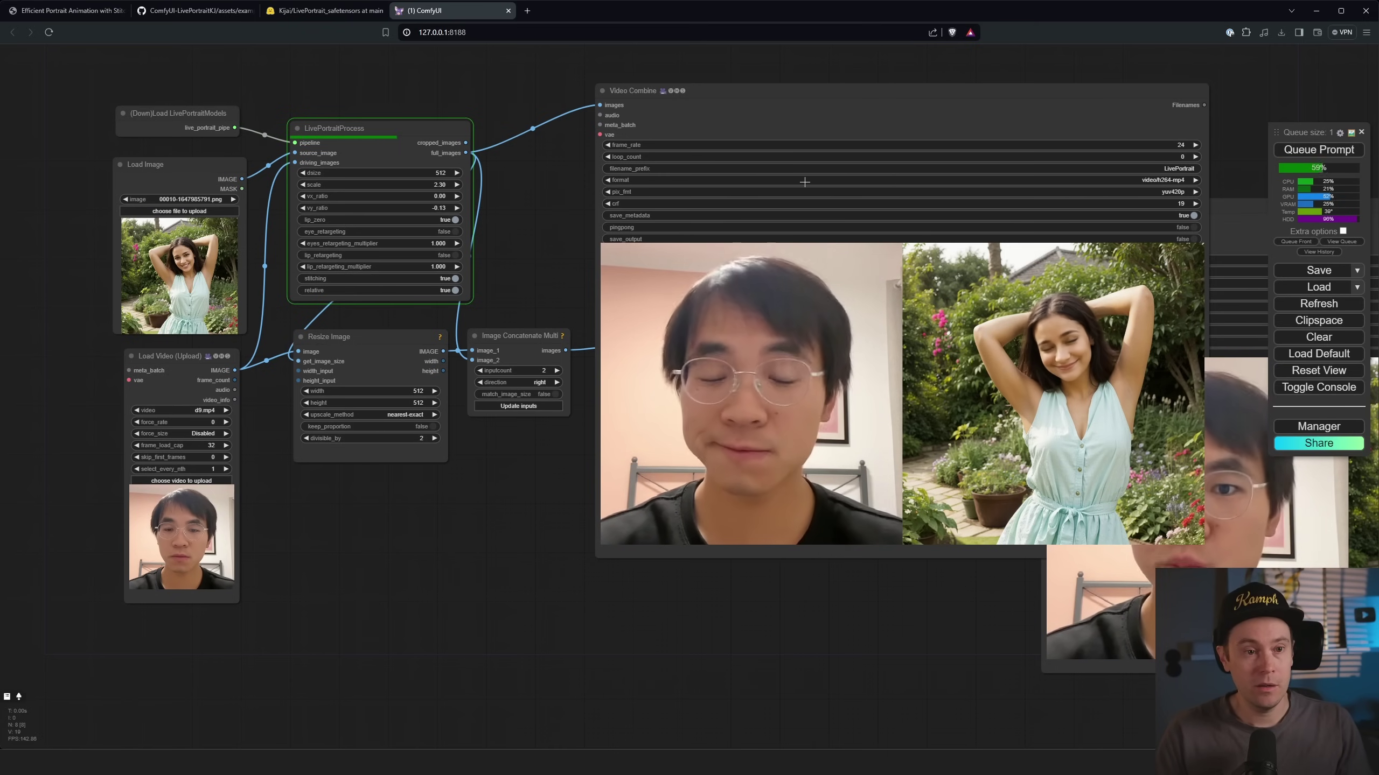
- Shrink the portrait-only Video Combine node and move it beside the side-by-side preview
left_click_drag(523, 185, 388, 206)
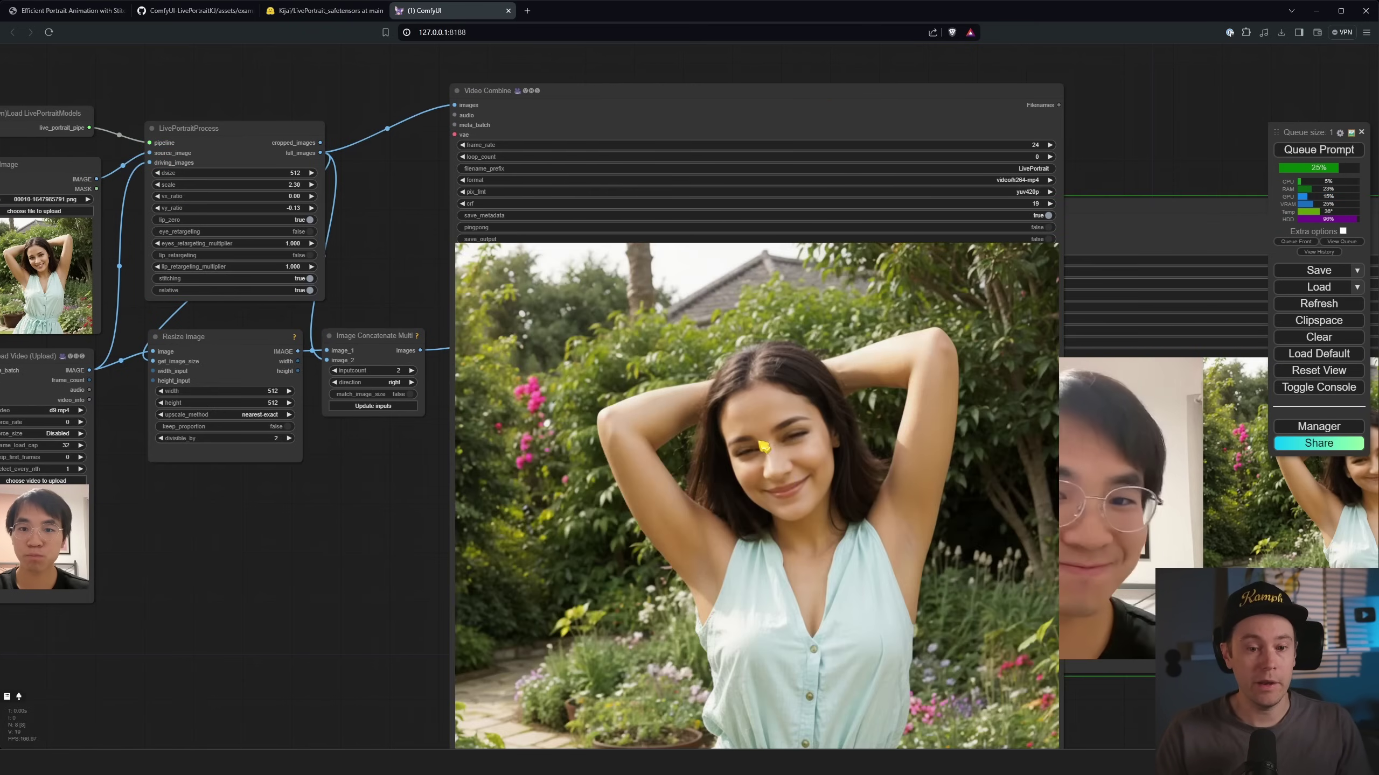
scroll(363, 647, "down", 2)
left_click_drag(862, 702, 555, 448)
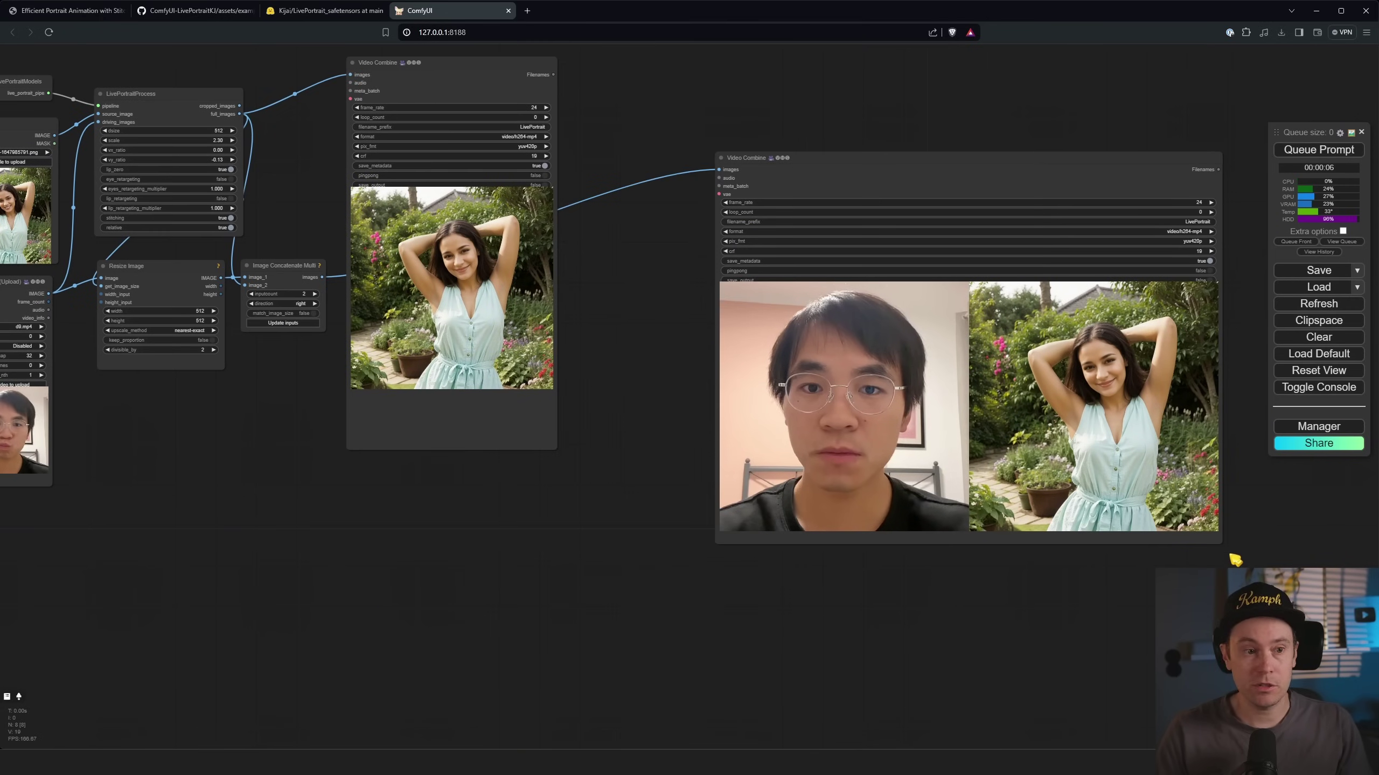
left_click_drag(1219, 544, 1006, 463)
left_click_drag(805, 362, 667, 343)
scroll(954, 299, "up", 4)
scroll(914, 308, "left", 5)
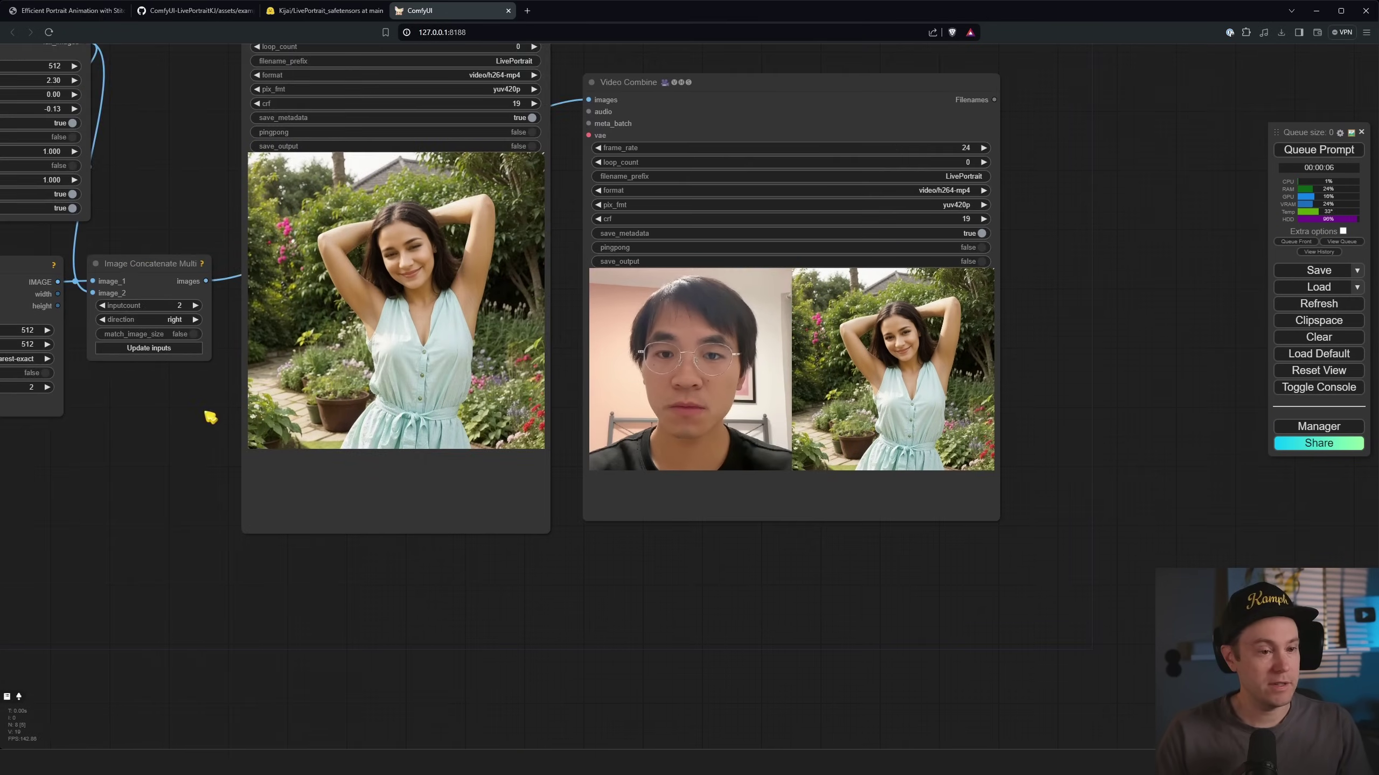
scroll(210, 417, "up", 2)
scroll(489, 353, "left", 4)
scroll(786, 335, "up", 3)
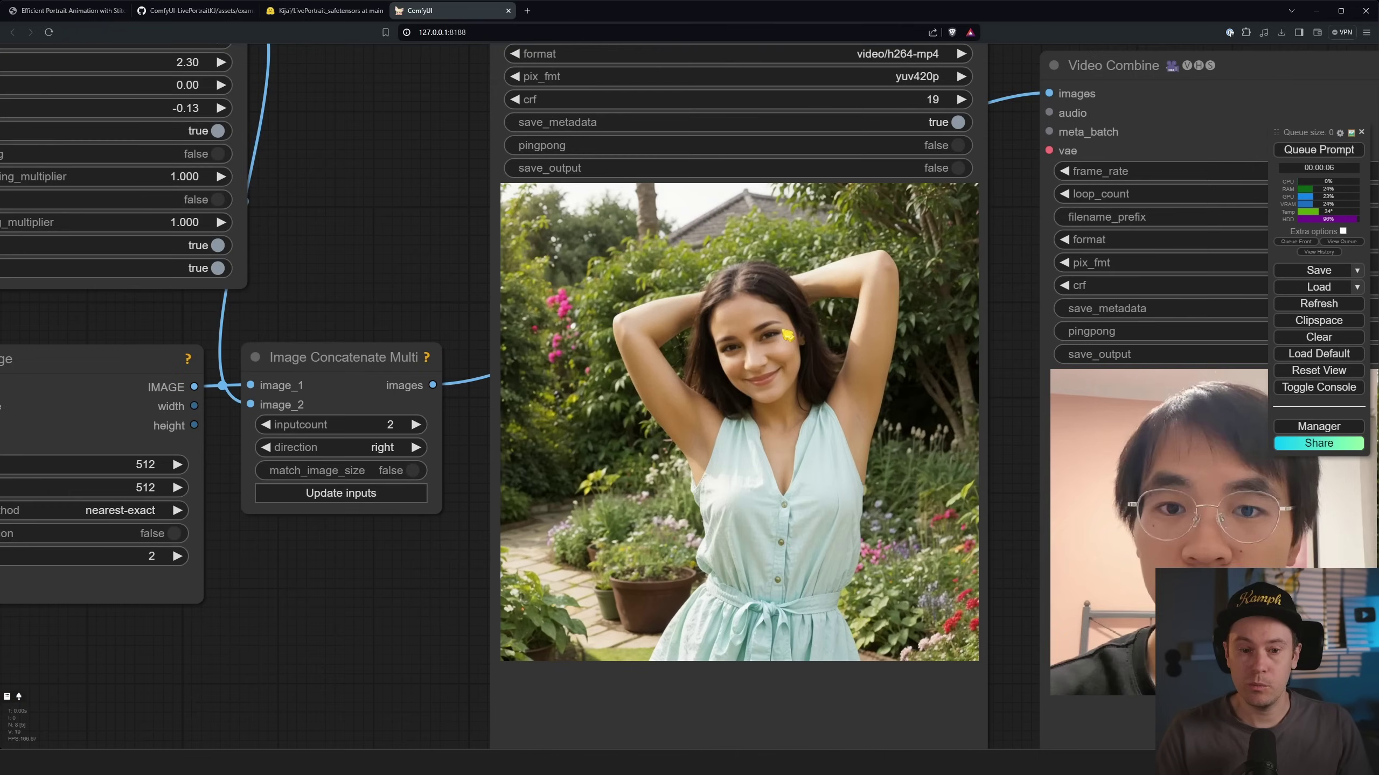
scroll(492, 533, "down", 4)
scroll(434, 554, "up", 2)
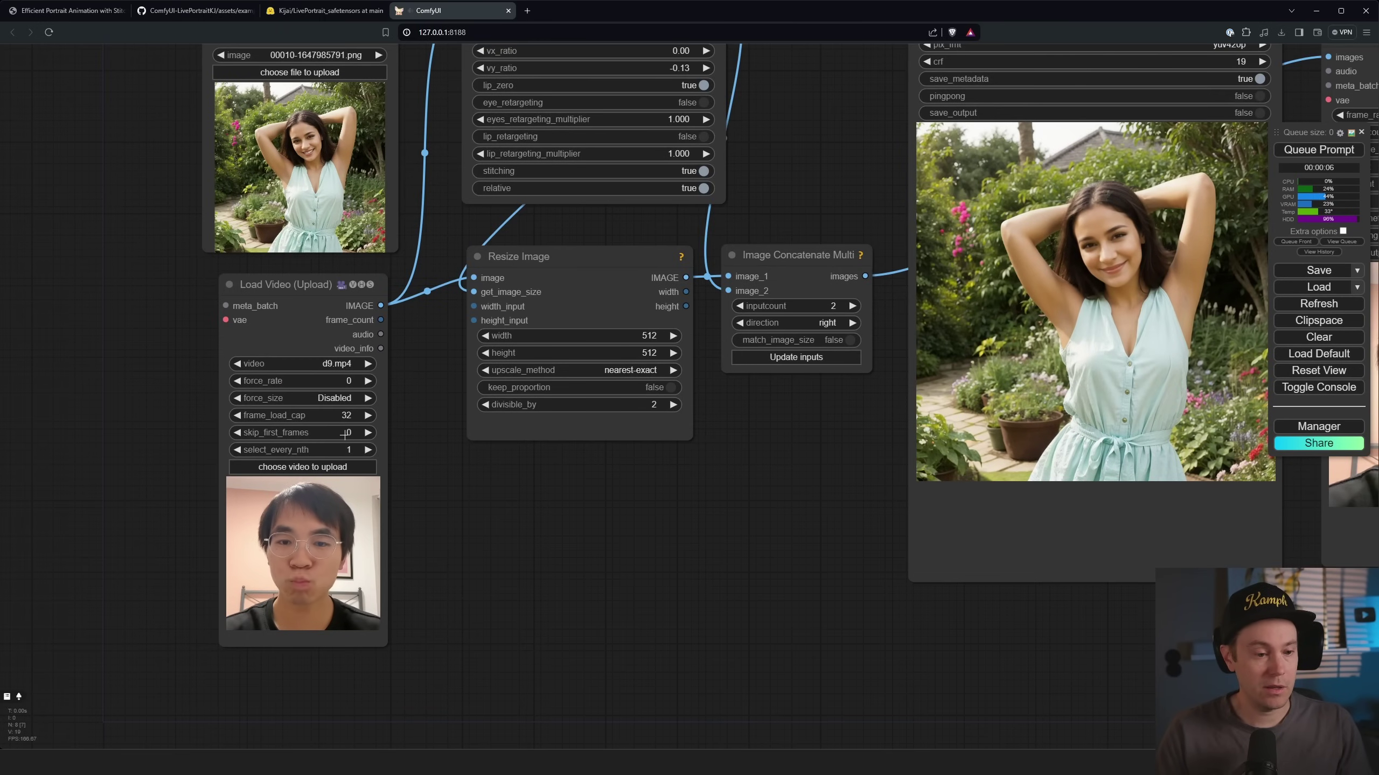
- Set skip_first_frames to 45 on Load Video and rerun with Ctrl+Enter
left_click_drag(344, 434, 409, 434)
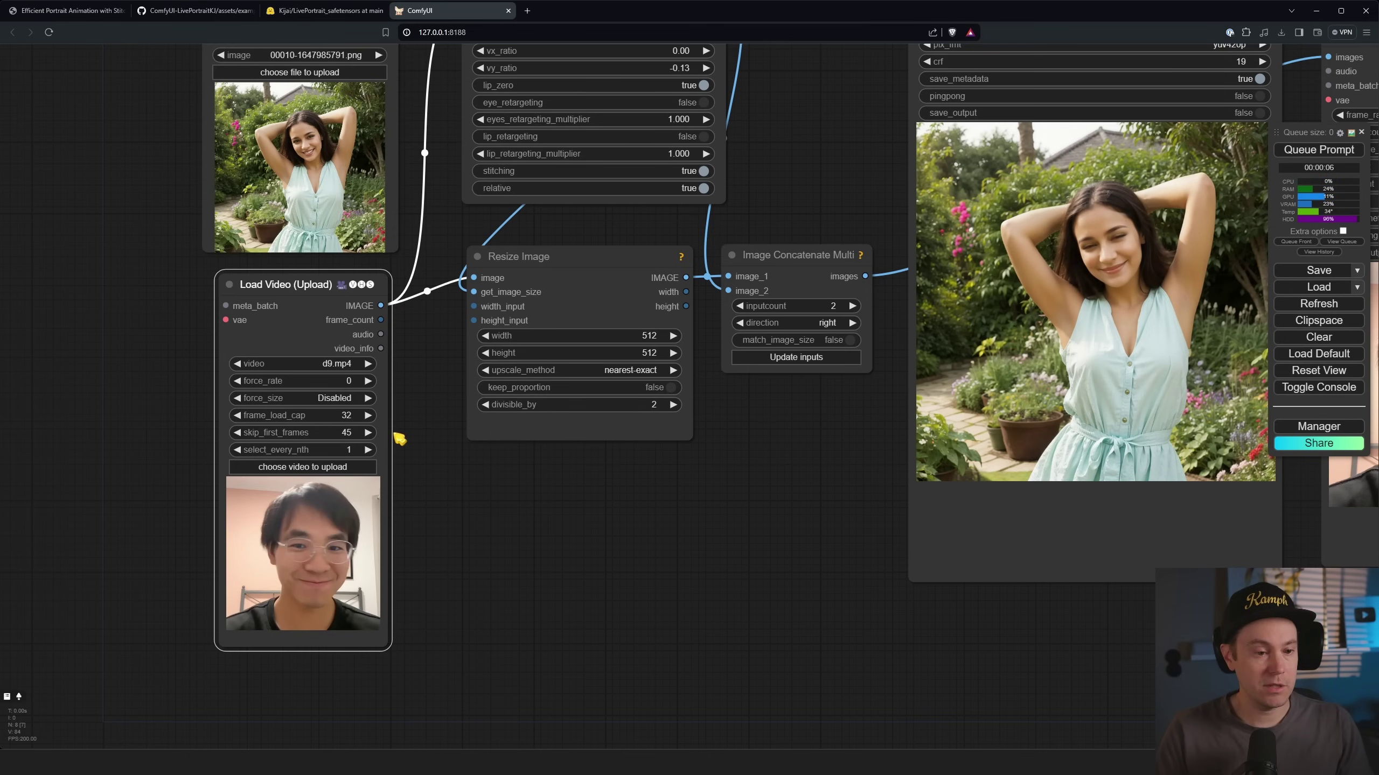
key("ctrl+Return")
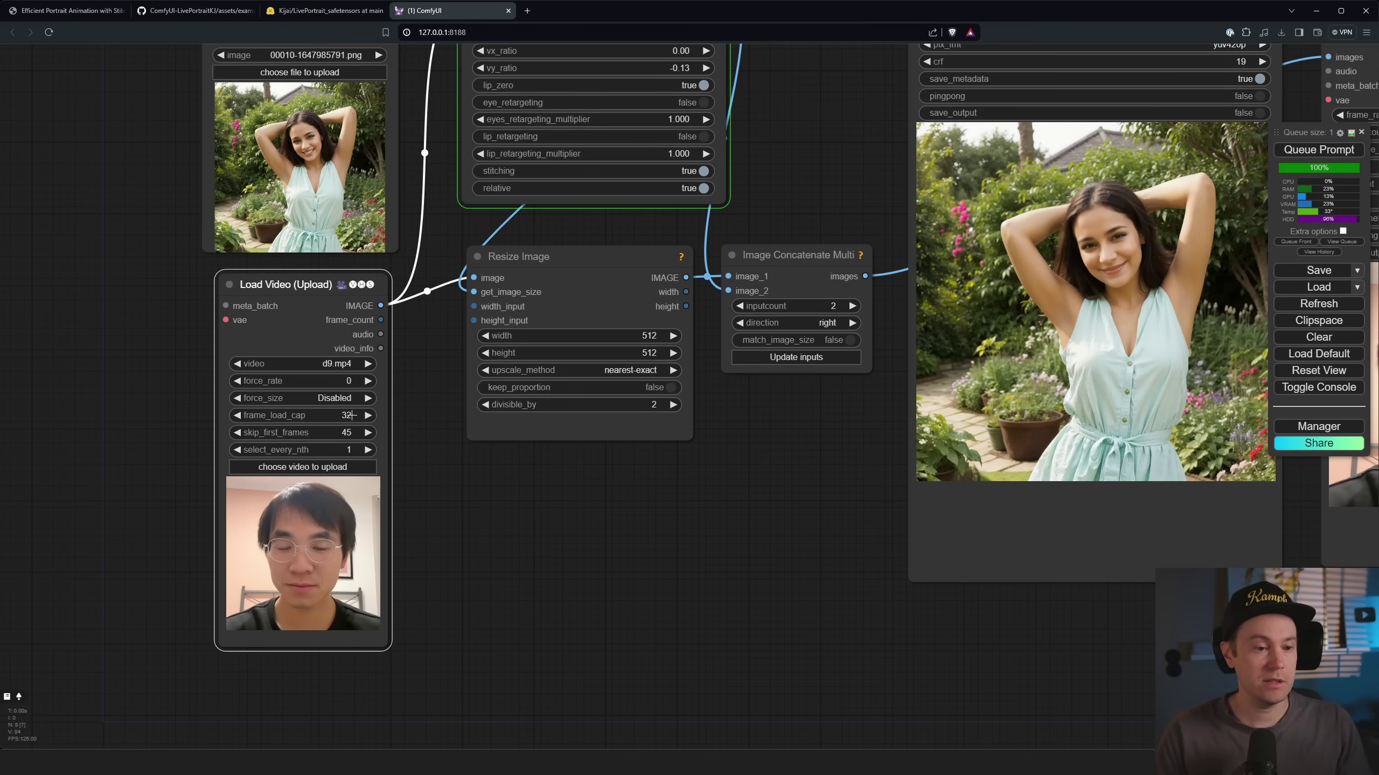
scroll(677, 566, "down", 2)
left_click_drag(710, 557, 573, 524)
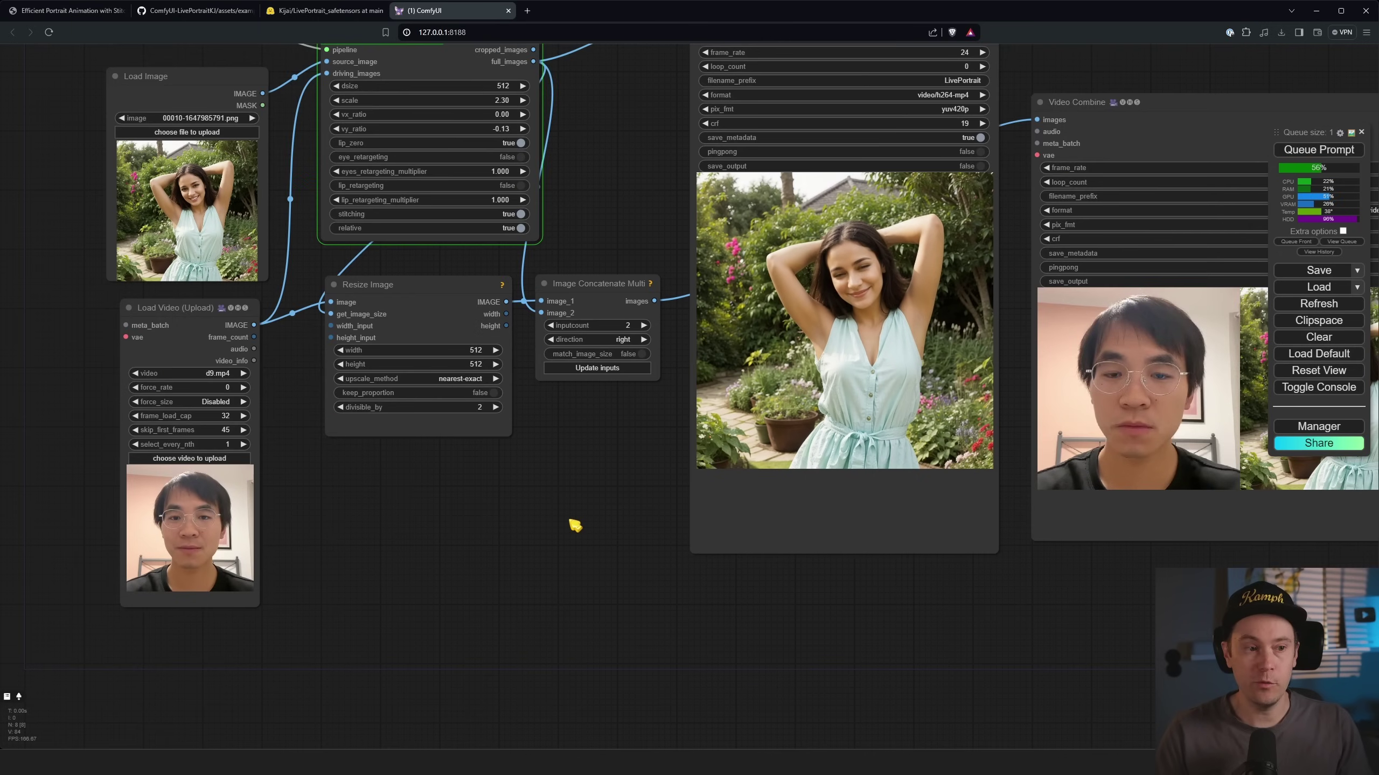
left_click_drag(631, 207, 512, 246)
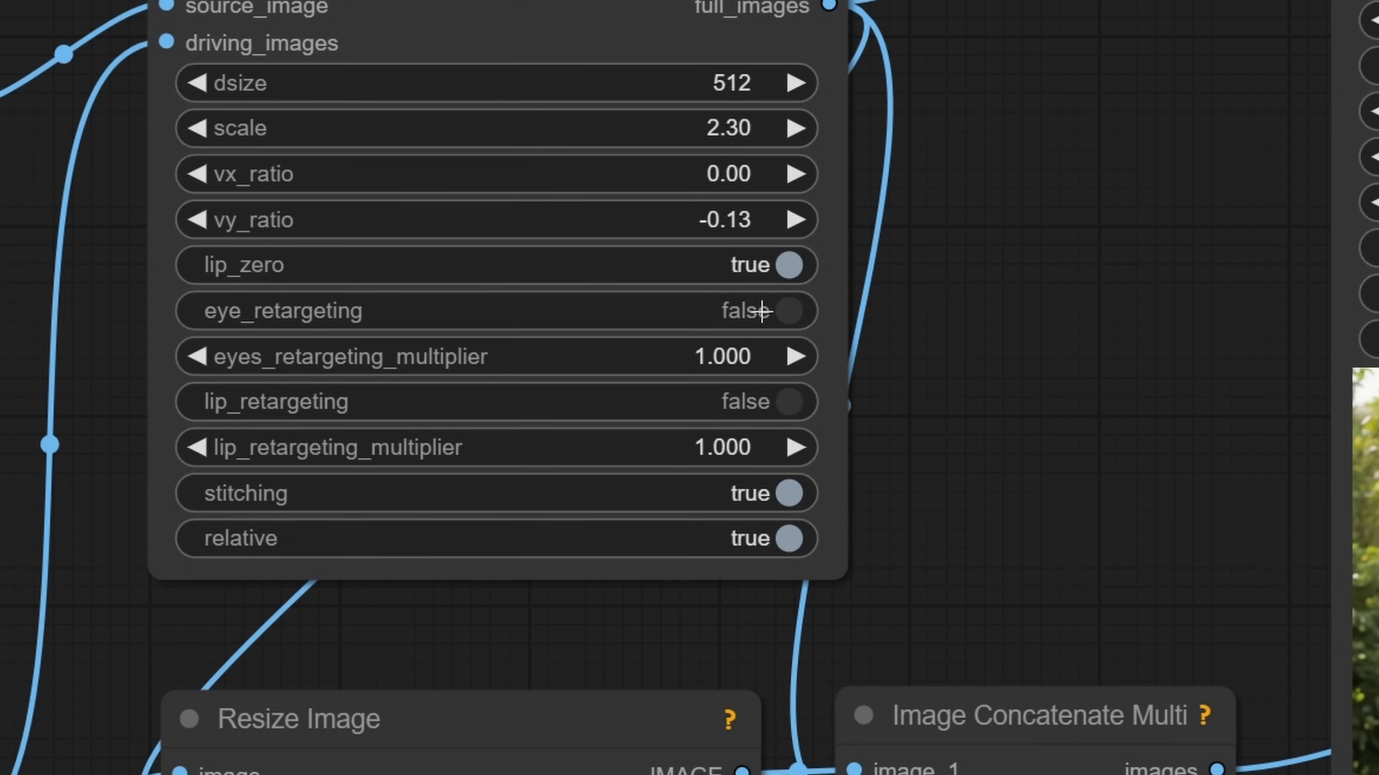
- Enable eye retargeting on LivePortraitProcess and set the eyes retargeting multiplier to 5
left_click(741, 323)
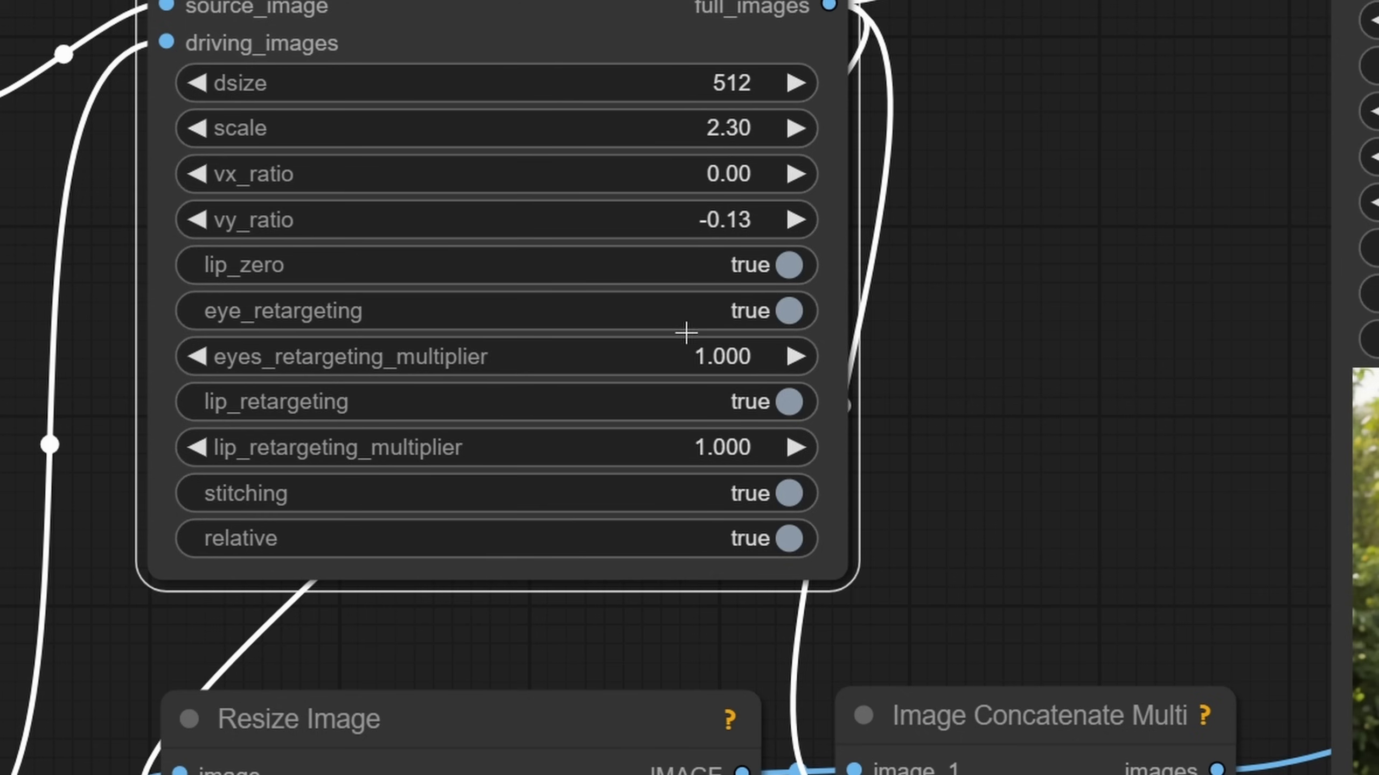
left_click(739, 359)
type("5")
key("Return")
- Set the lip retargeting multiplier to 5 and rerun the workflow
left_click(717, 448)
type("5")
key("Return")
key("ctrl+Return")
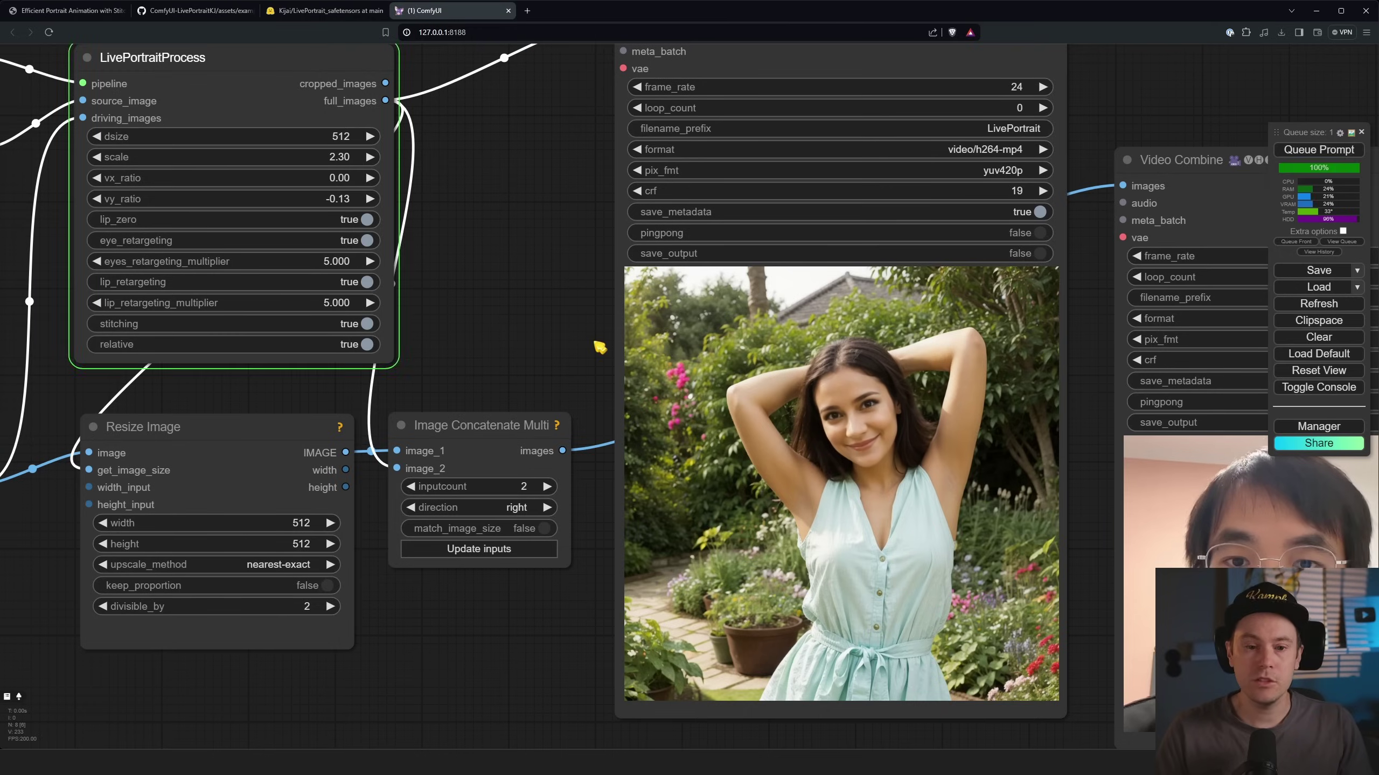
- Pan and zoom across the animated portrait and side-by-side previews to inspect the exaggerated expressions
left_click_drag(556, 326, 296, 245)
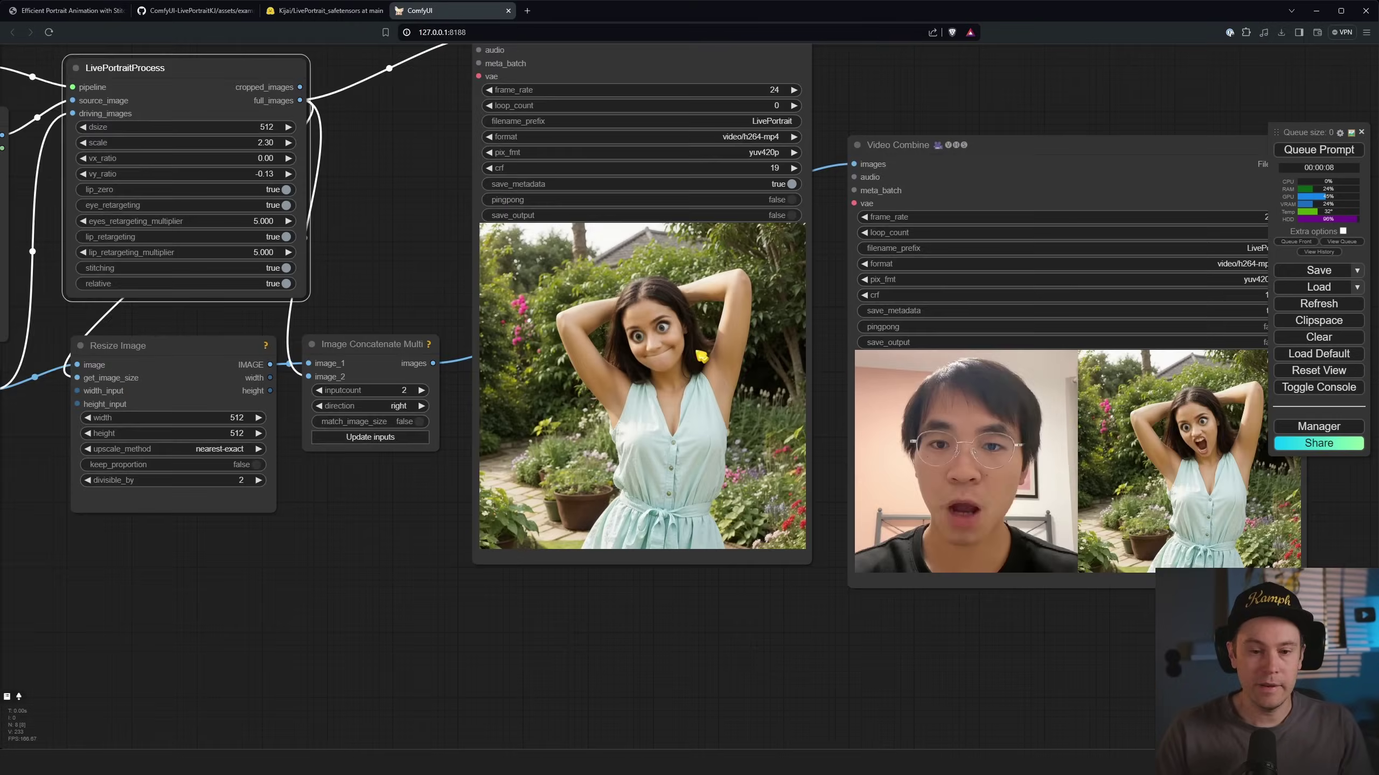
left_click_drag(1147, 634, 880, 609)
scroll(640, 415, "up", 5)
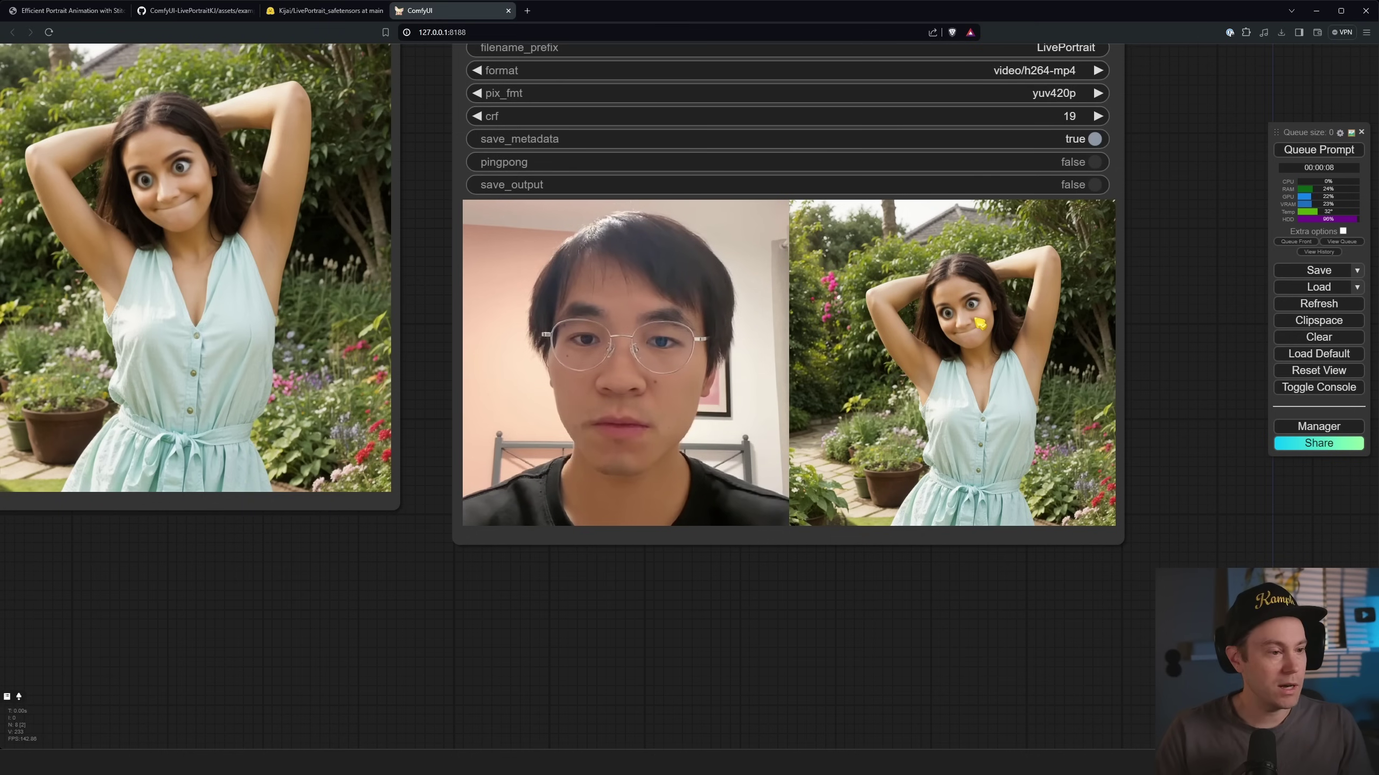
scroll(562, 642, "down", 3)
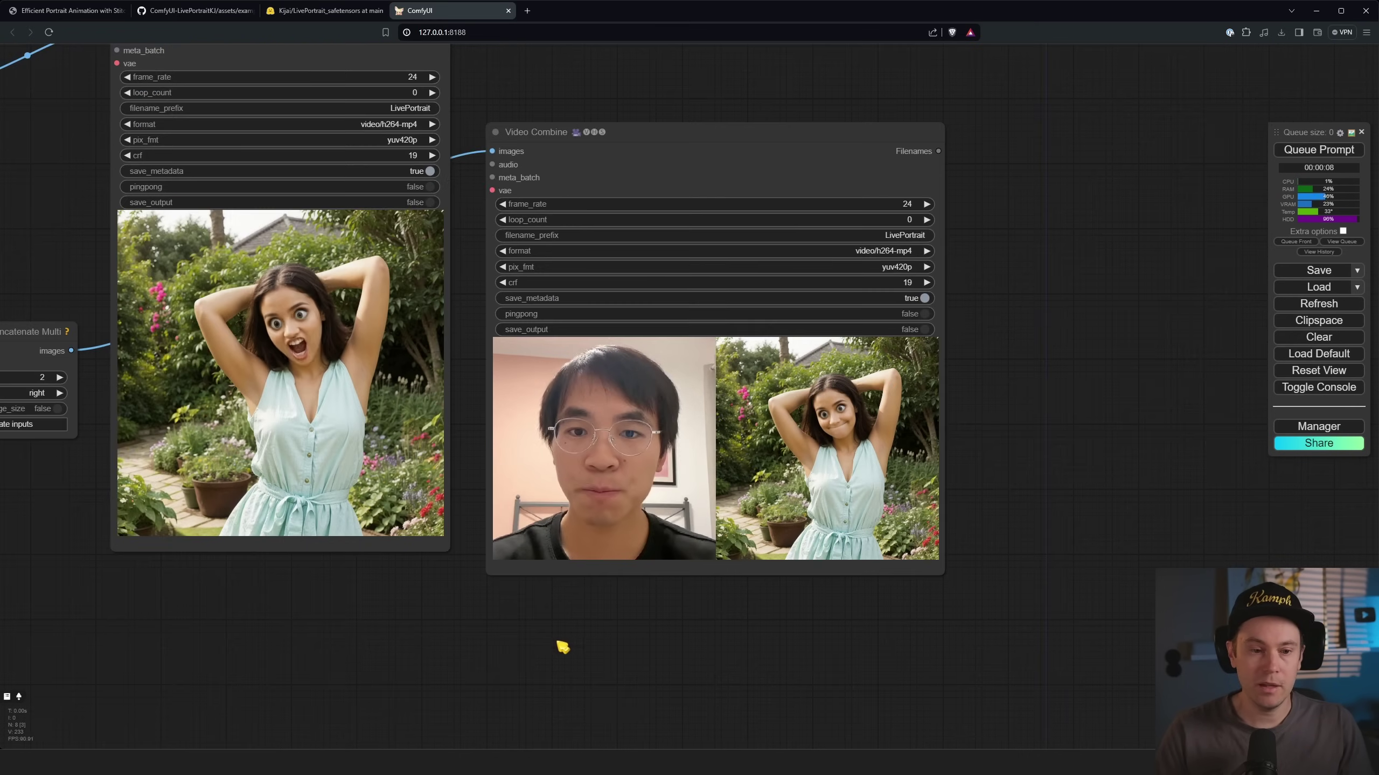
left_click_drag(560, 644, 939, 638)
scroll(488, 255, "up", 3)
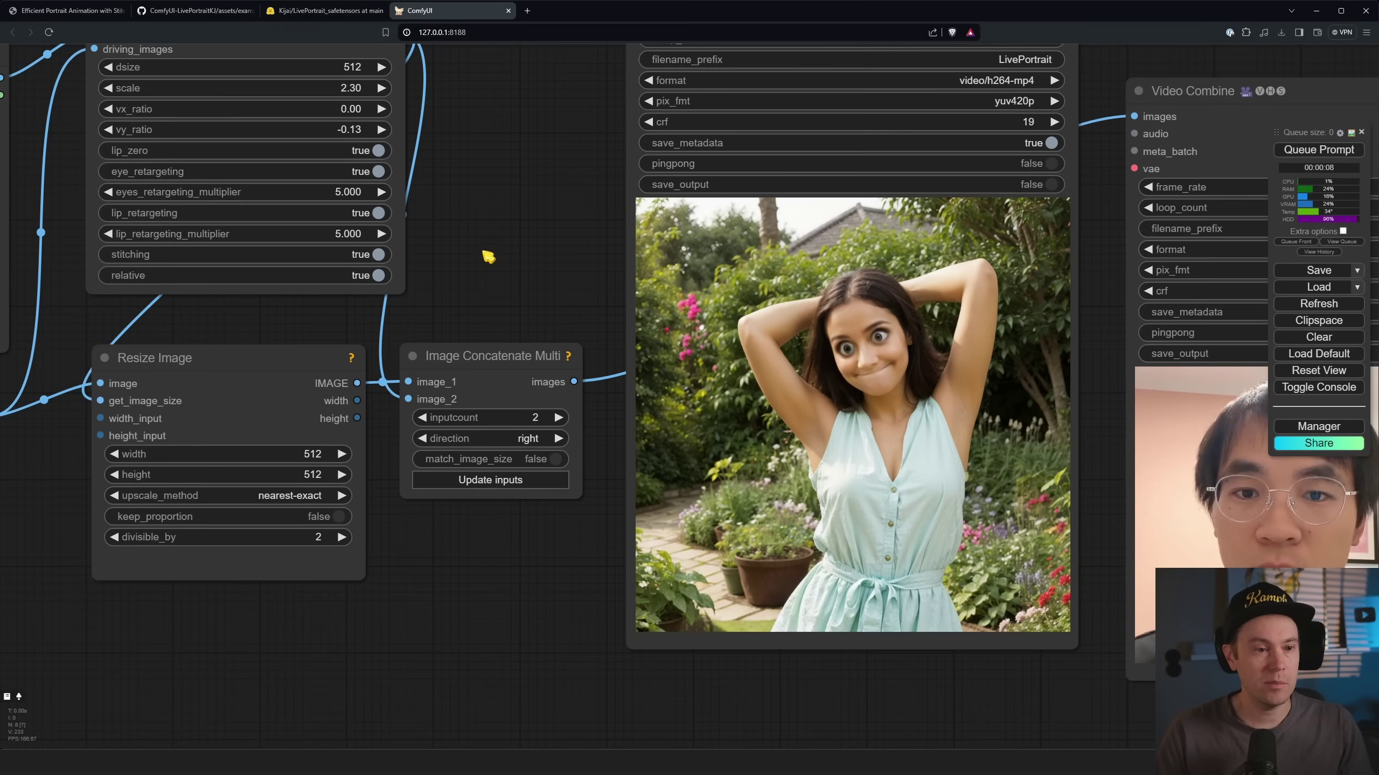
left_click(353, 193)
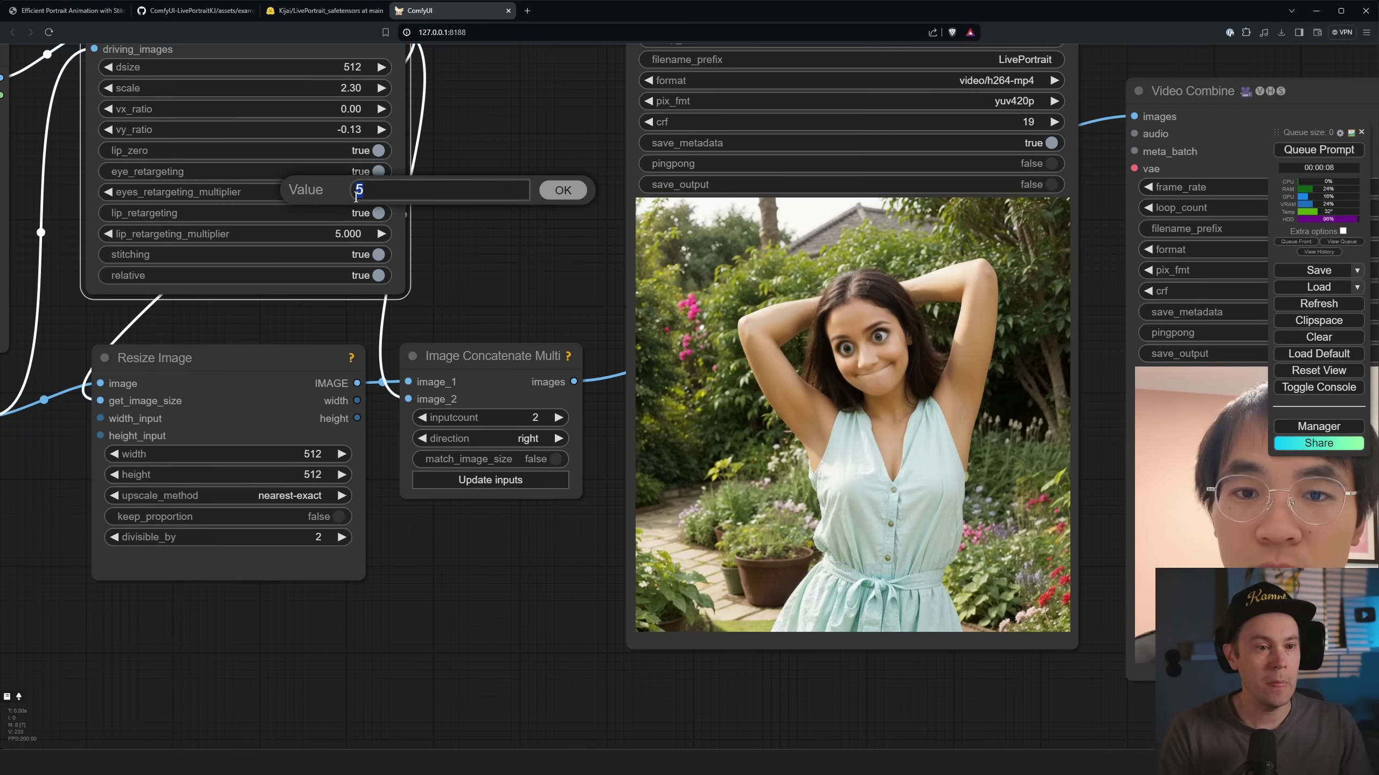
type("0.01")
key("Return")
left_click(357, 235)
type("0")
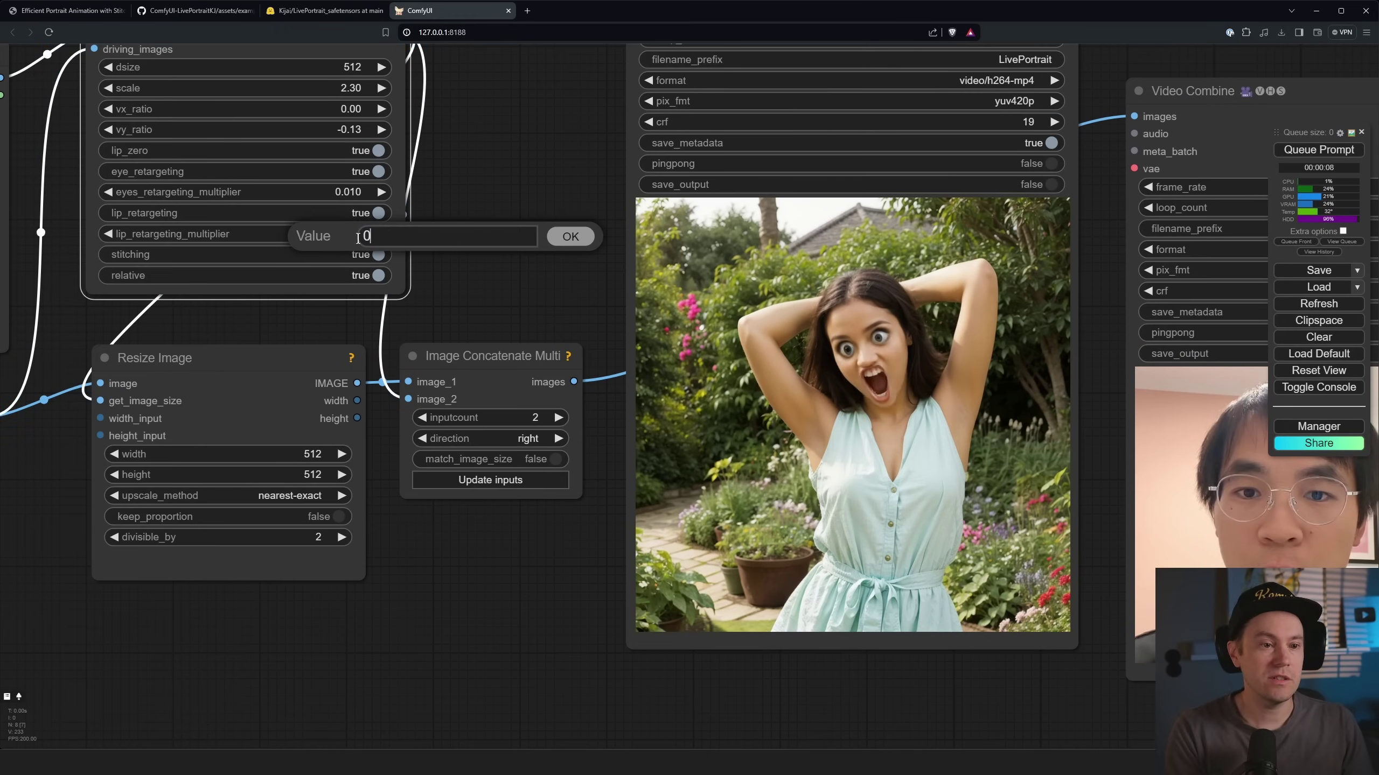
type(".01")
key("Return")
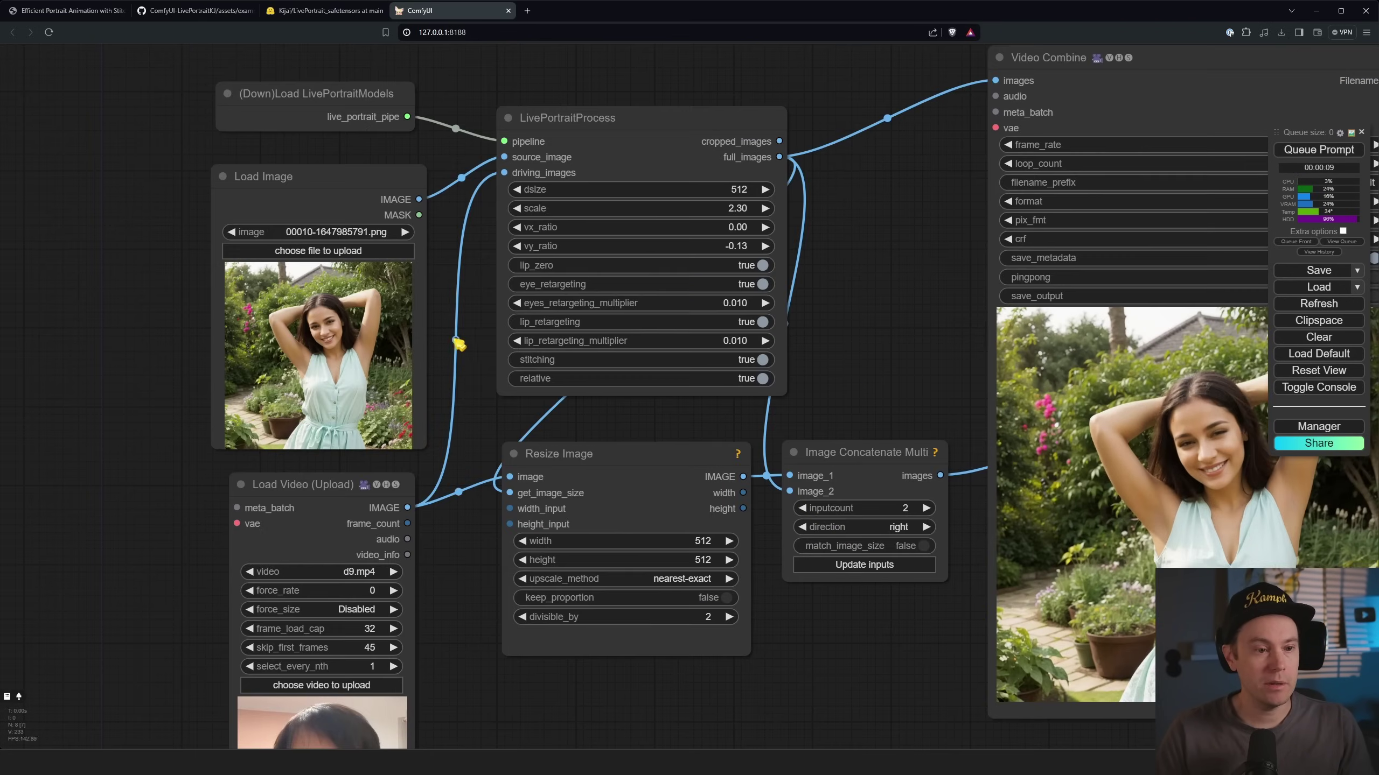
scroll(459, 344, "up", 10)
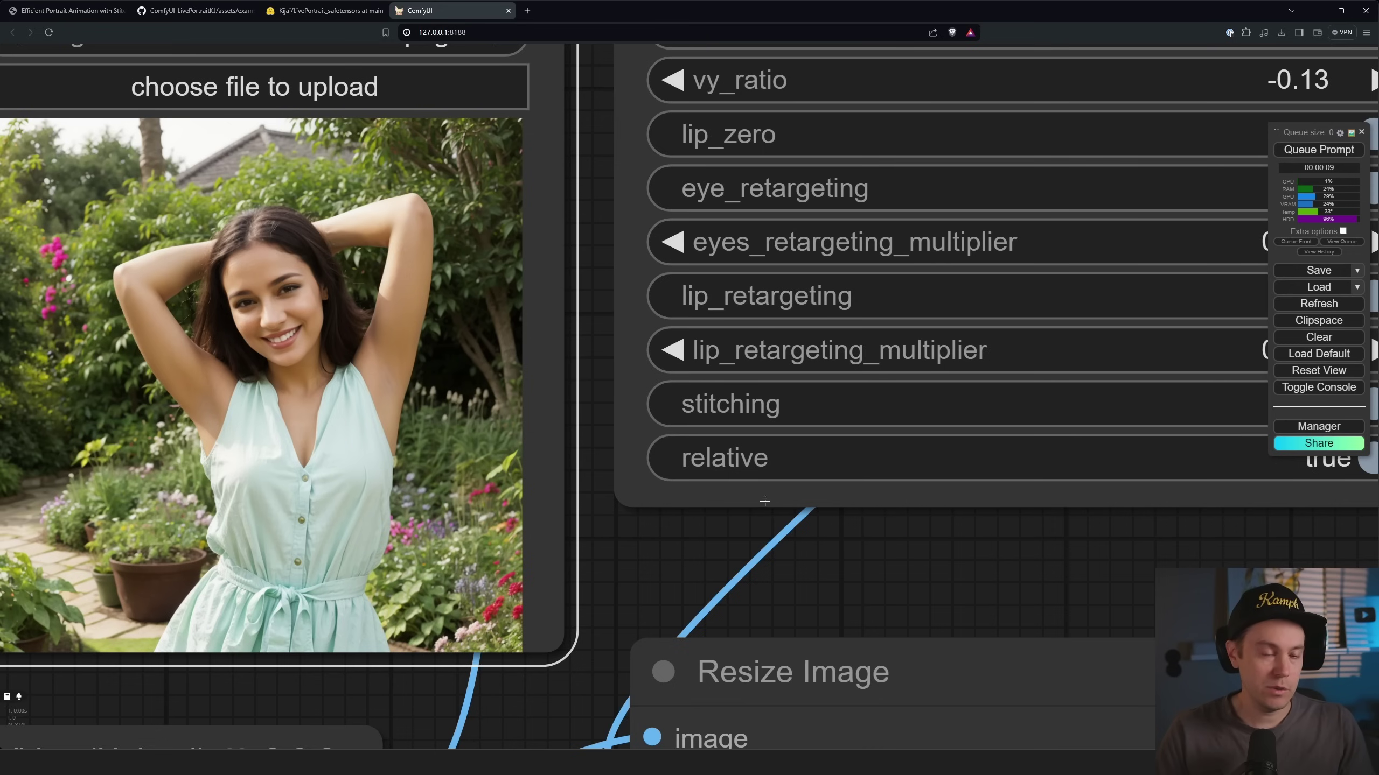
scroll(764, 501, "down", 8)
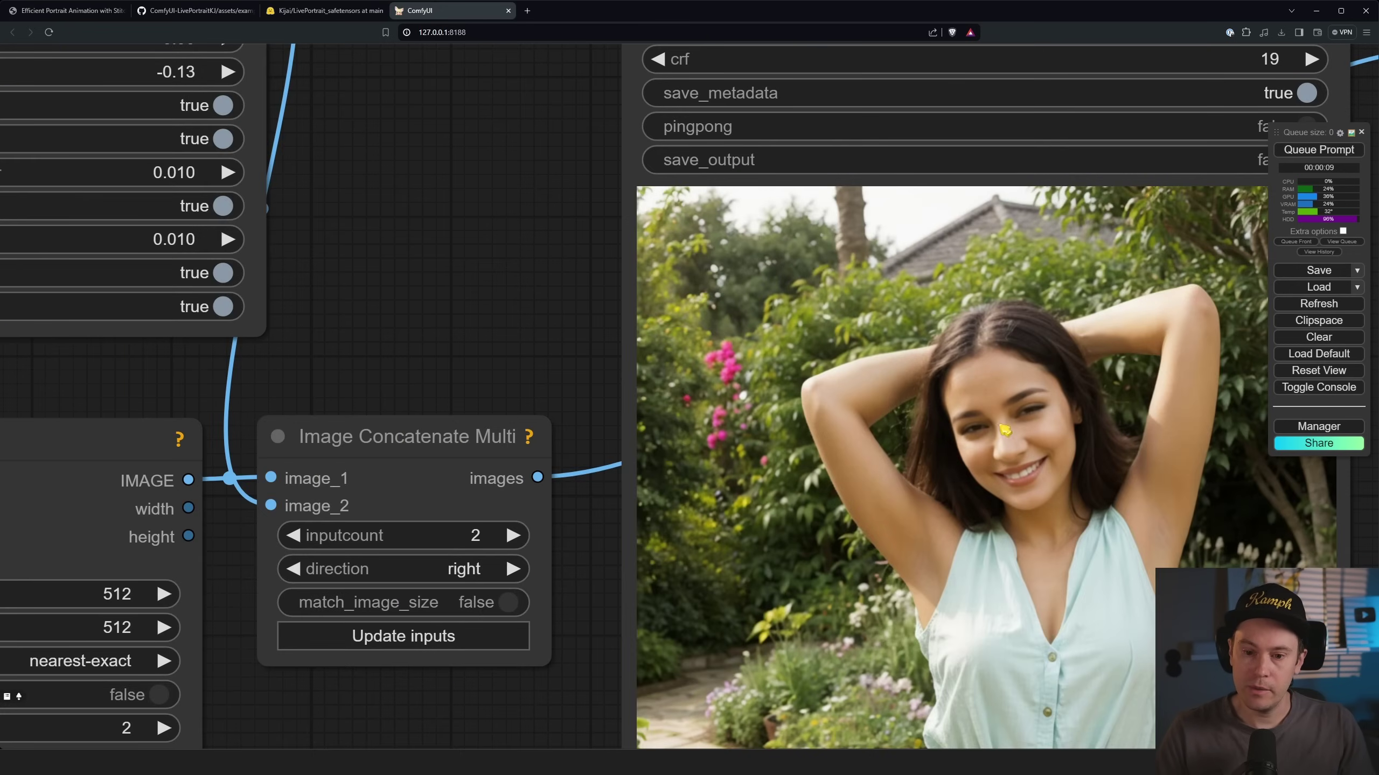
left_click_drag(577, 398, 392, 241)
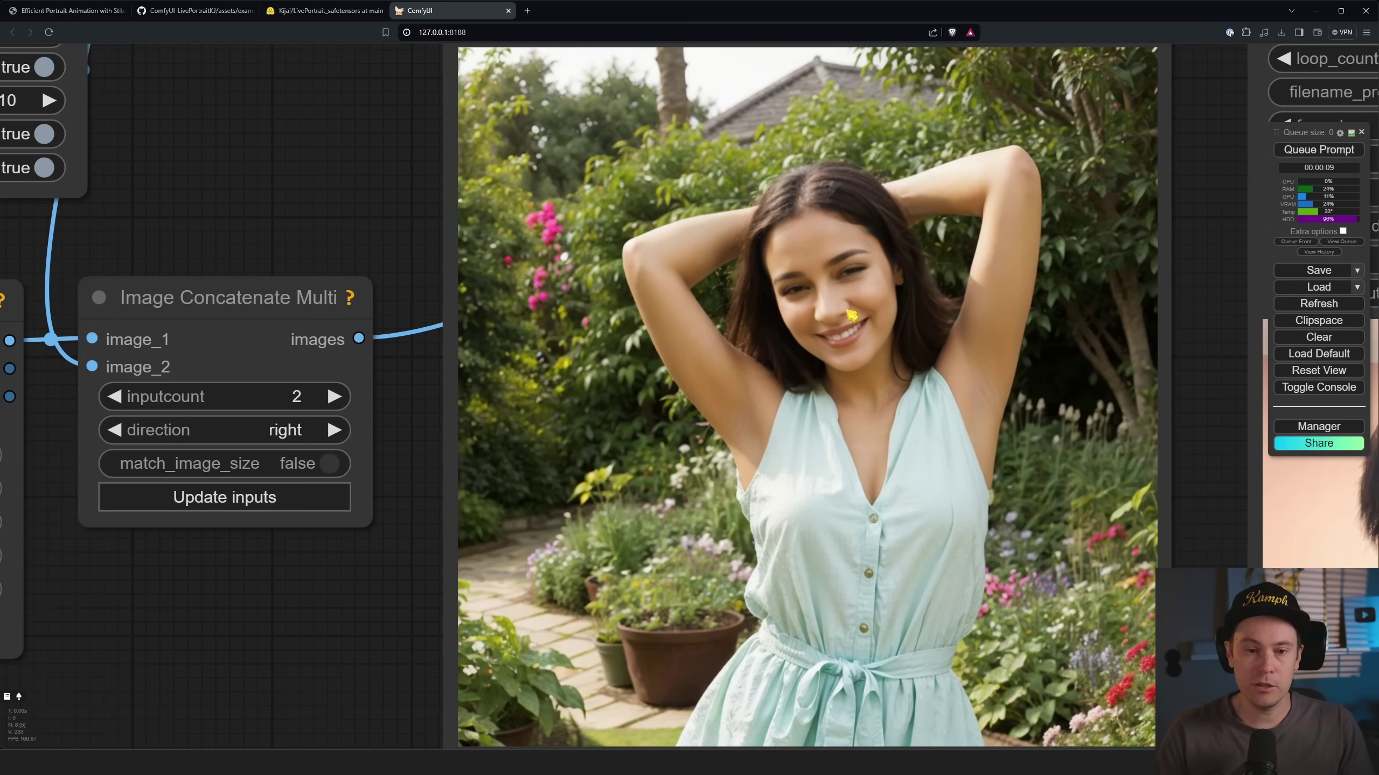
scroll(330, 616, "down", 5)
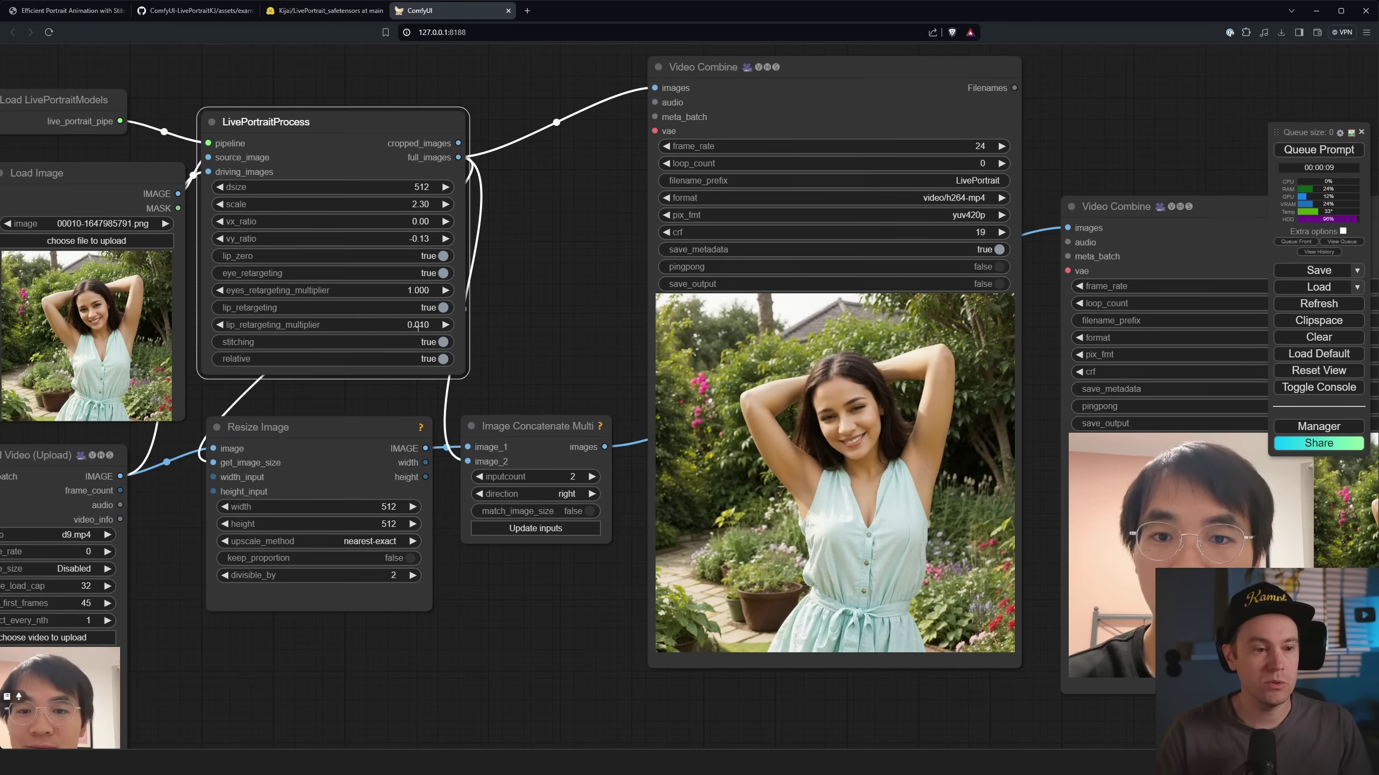
- Set the lip retargeting multiplier to 1 and queue a new run
left_click(418, 324)
type("1")
key("Return")
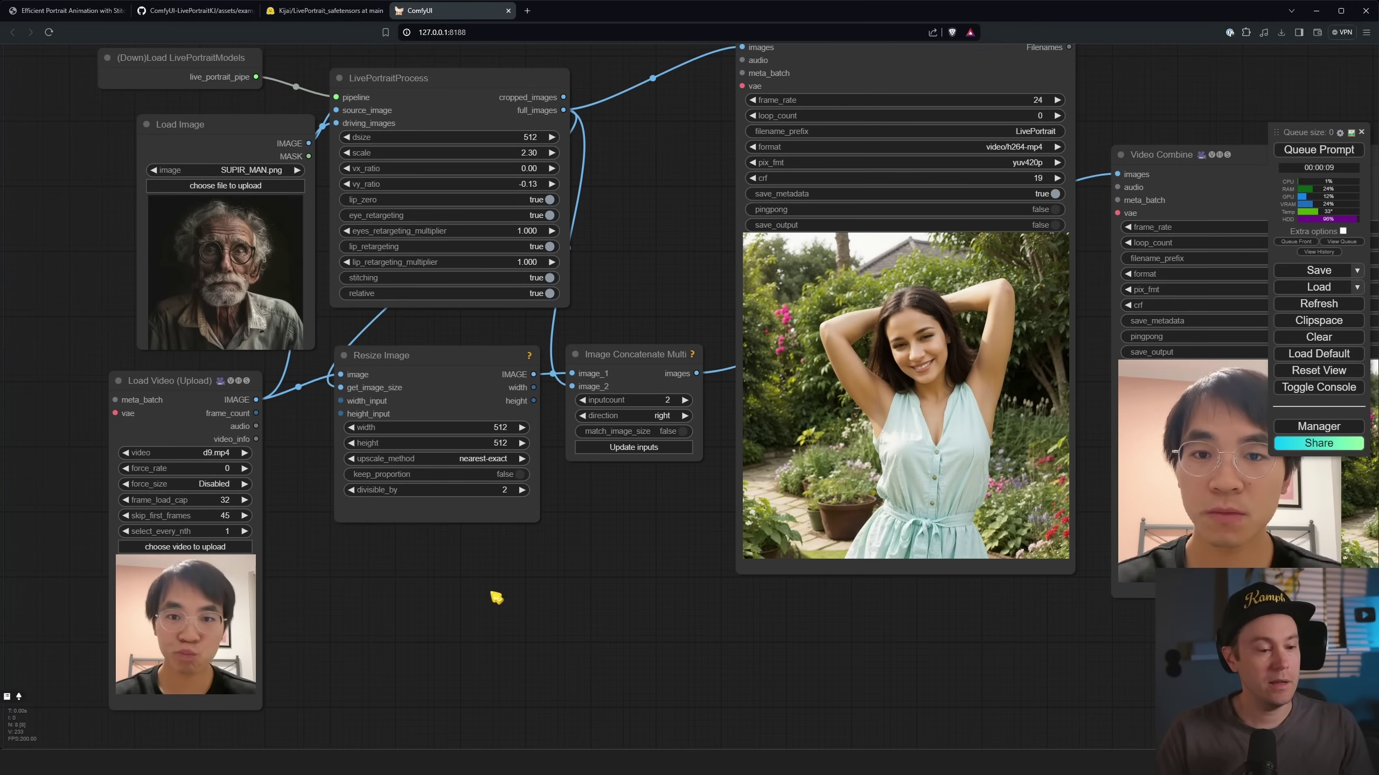
left_click_drag(497, 597, 592, 559)
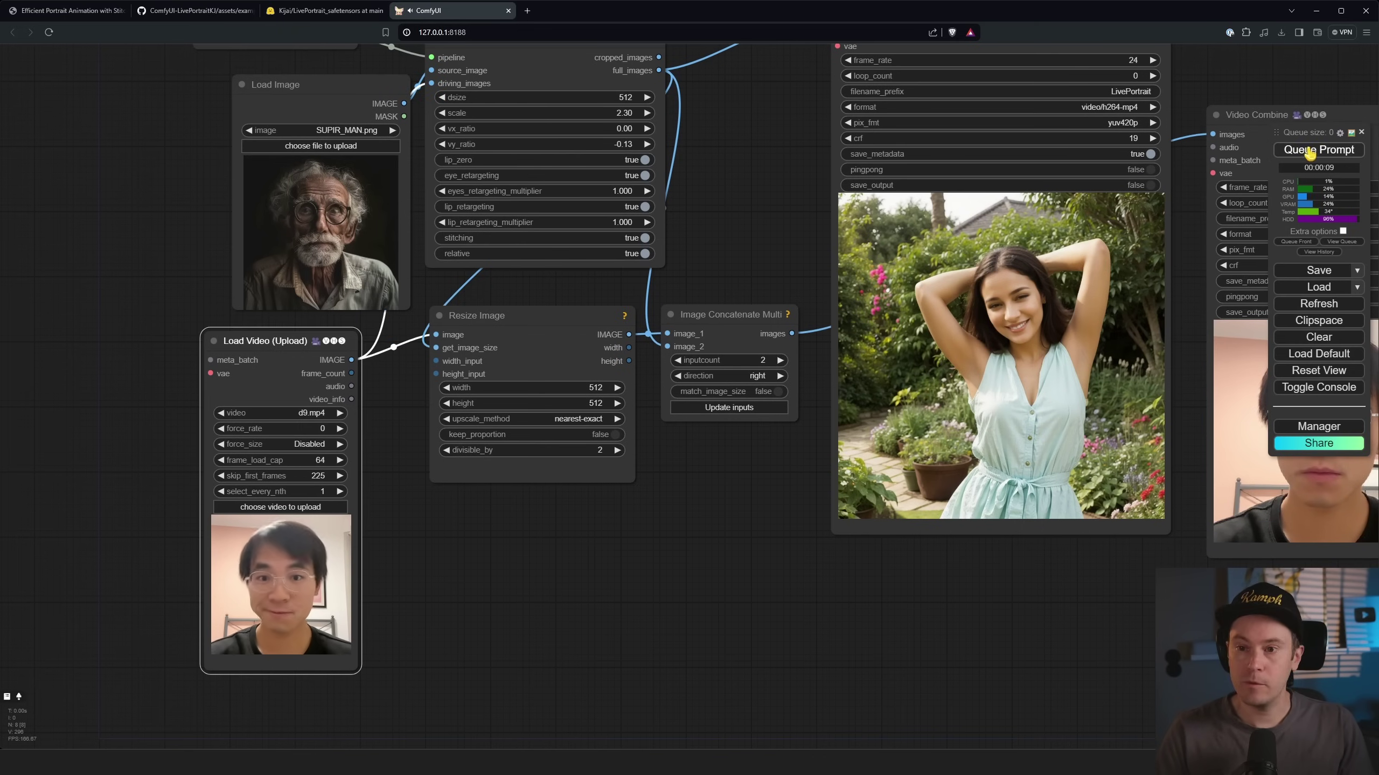
key("ctrl+Return")
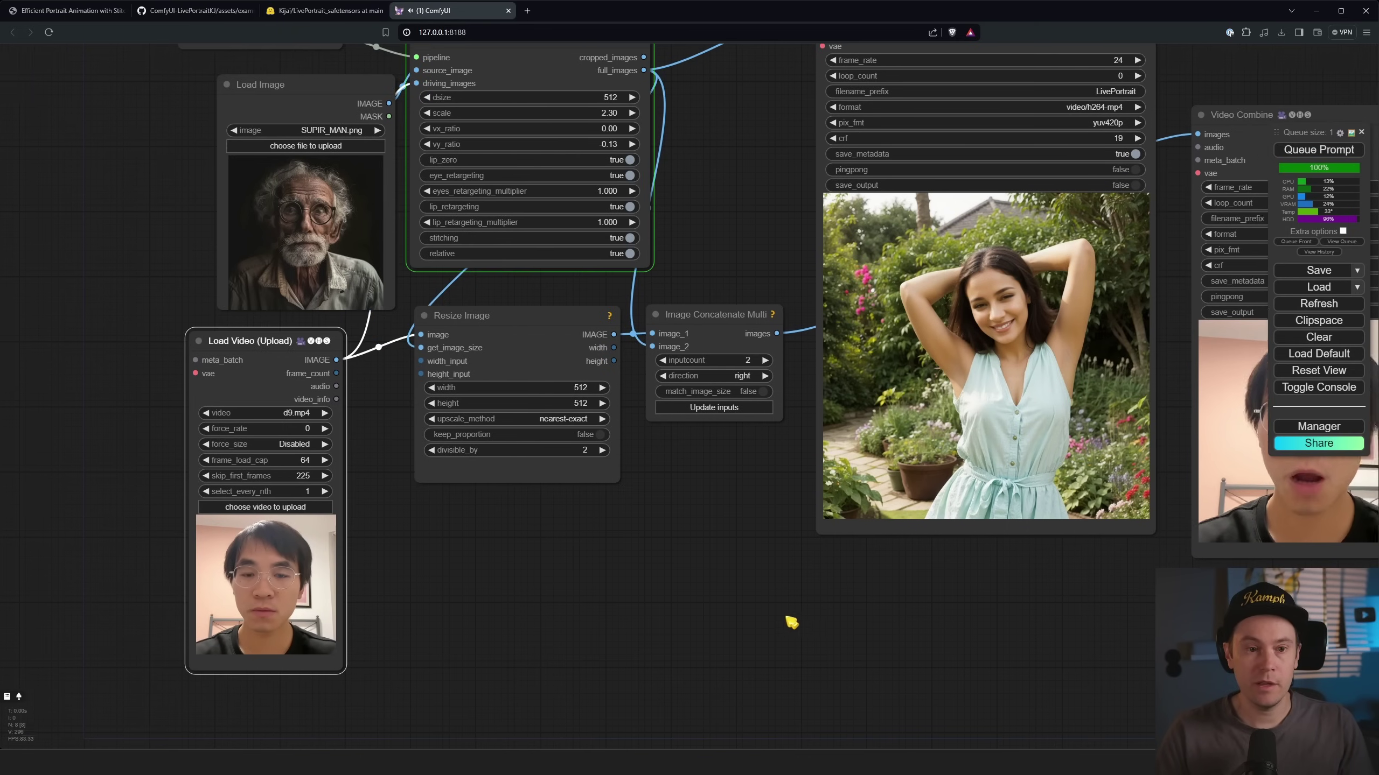
left_click_drag(869, 617, 612, 610)
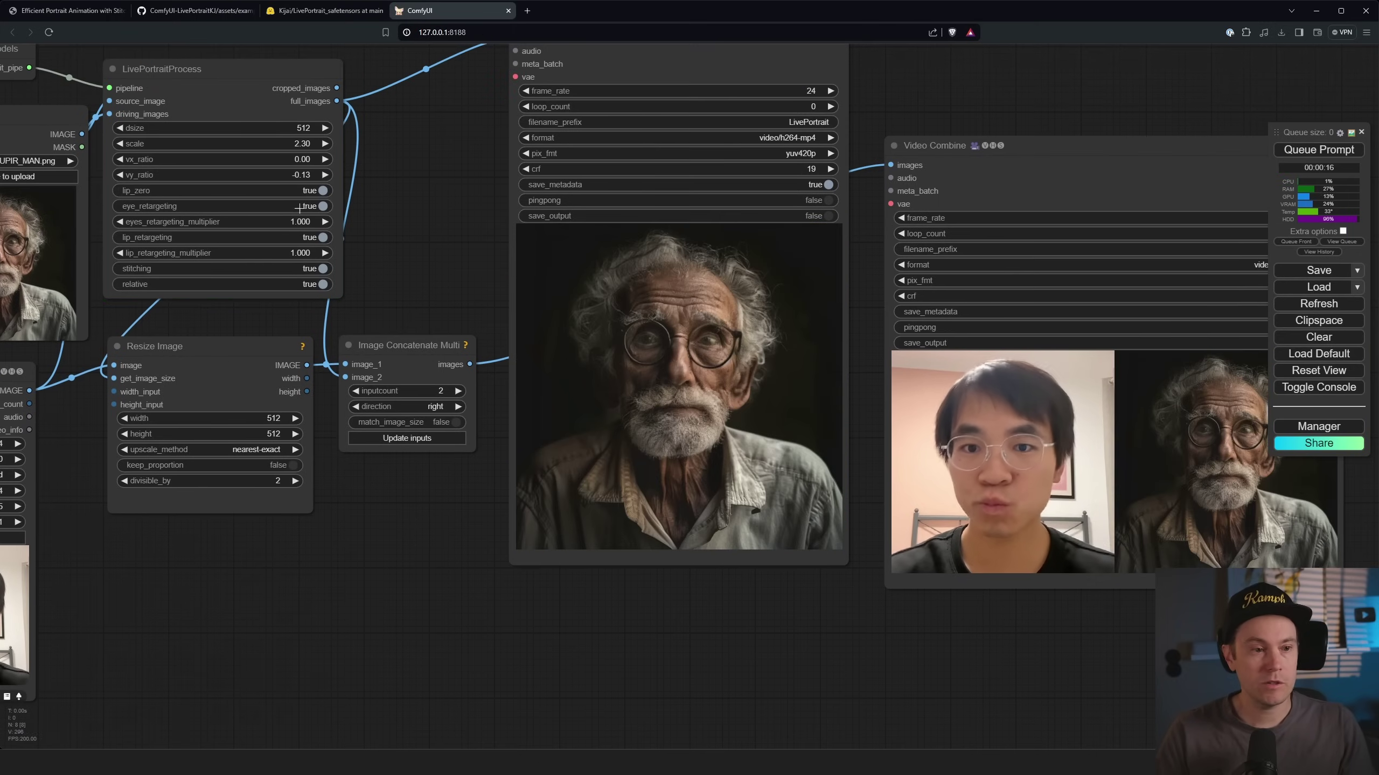
- Turn off lip and eye retargeting, delete the first output node, and move the other into place
left_click(300, 190)
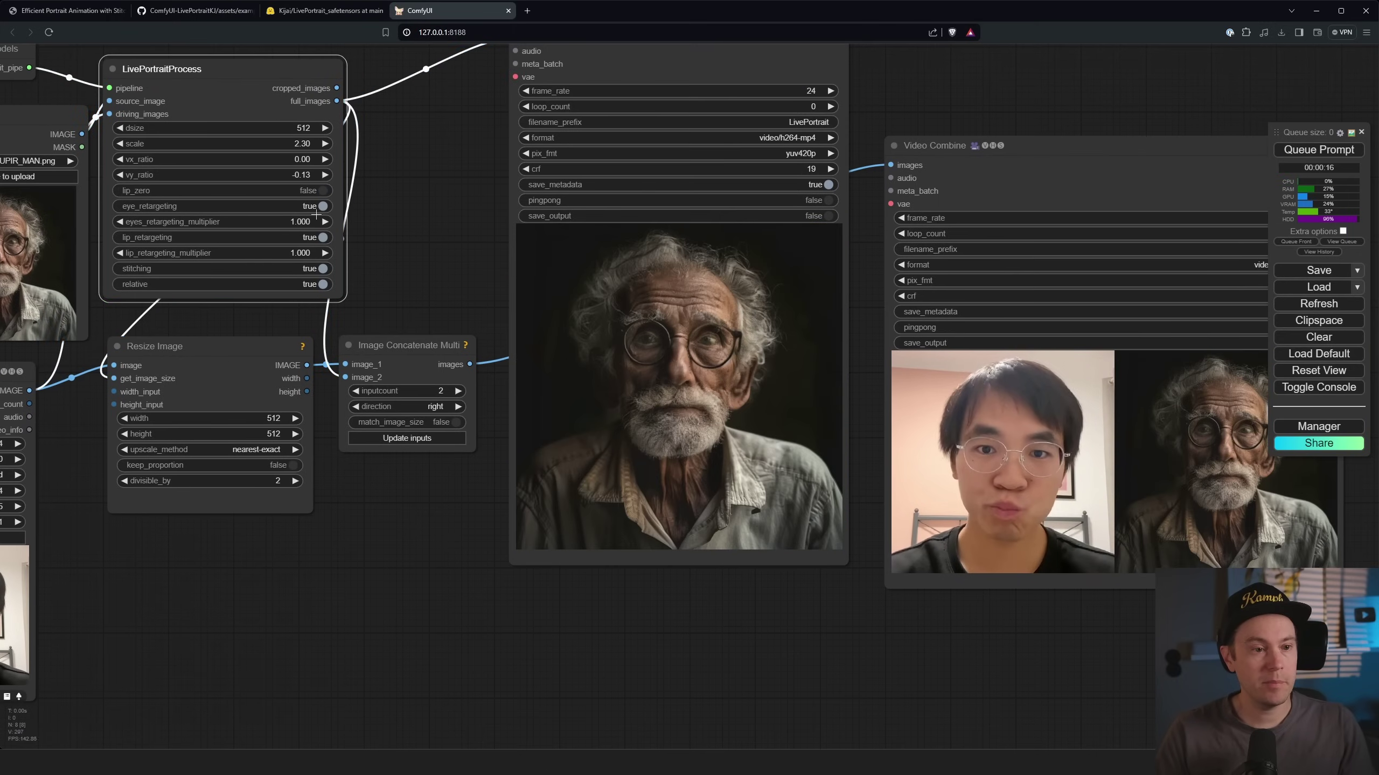
left_click(308, 237)
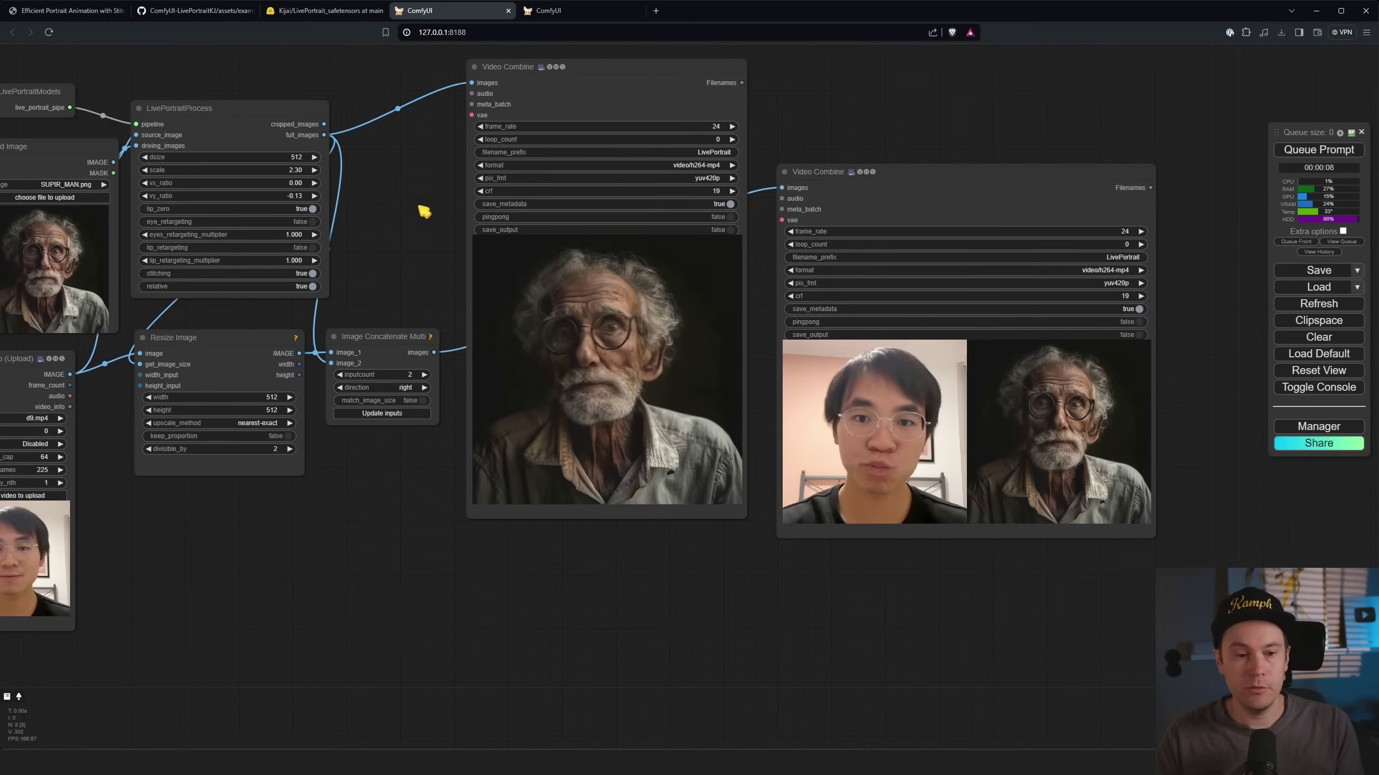
left_click(624, 67)
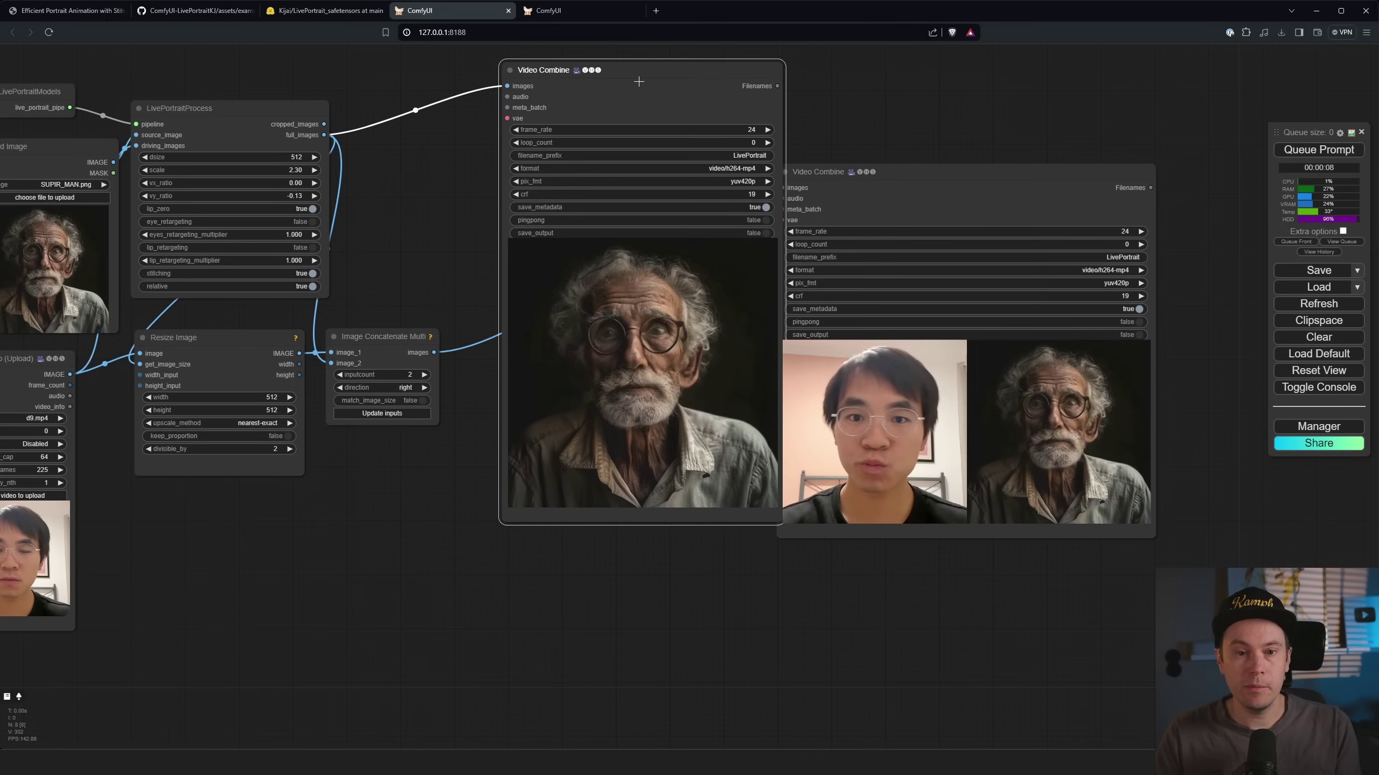
key("Delete")
left_click_drag(901, 173, 594, 117)
- Turn off the relative setting on LivePortraitProcess
scroll(430, 467, "up", 4)
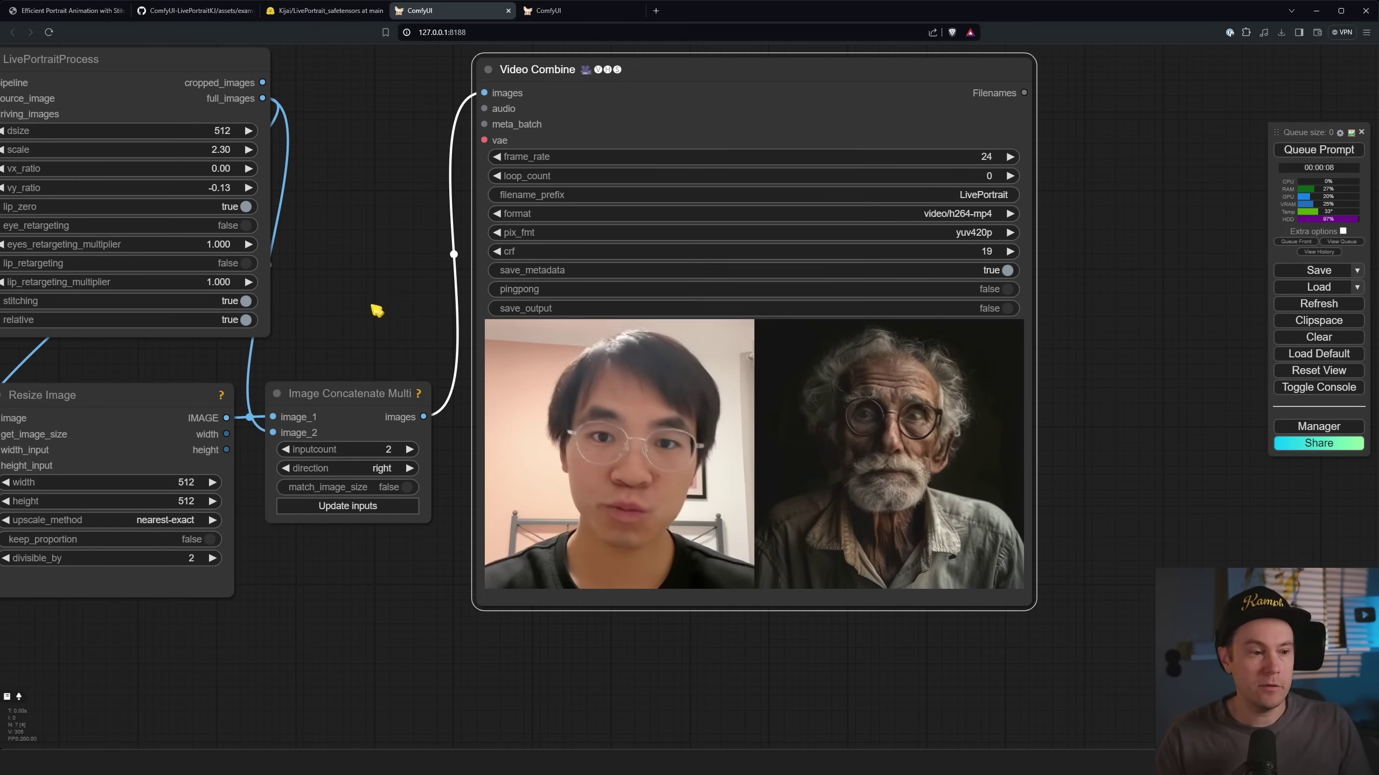
left_click_drag(377, 311, 402, 312)
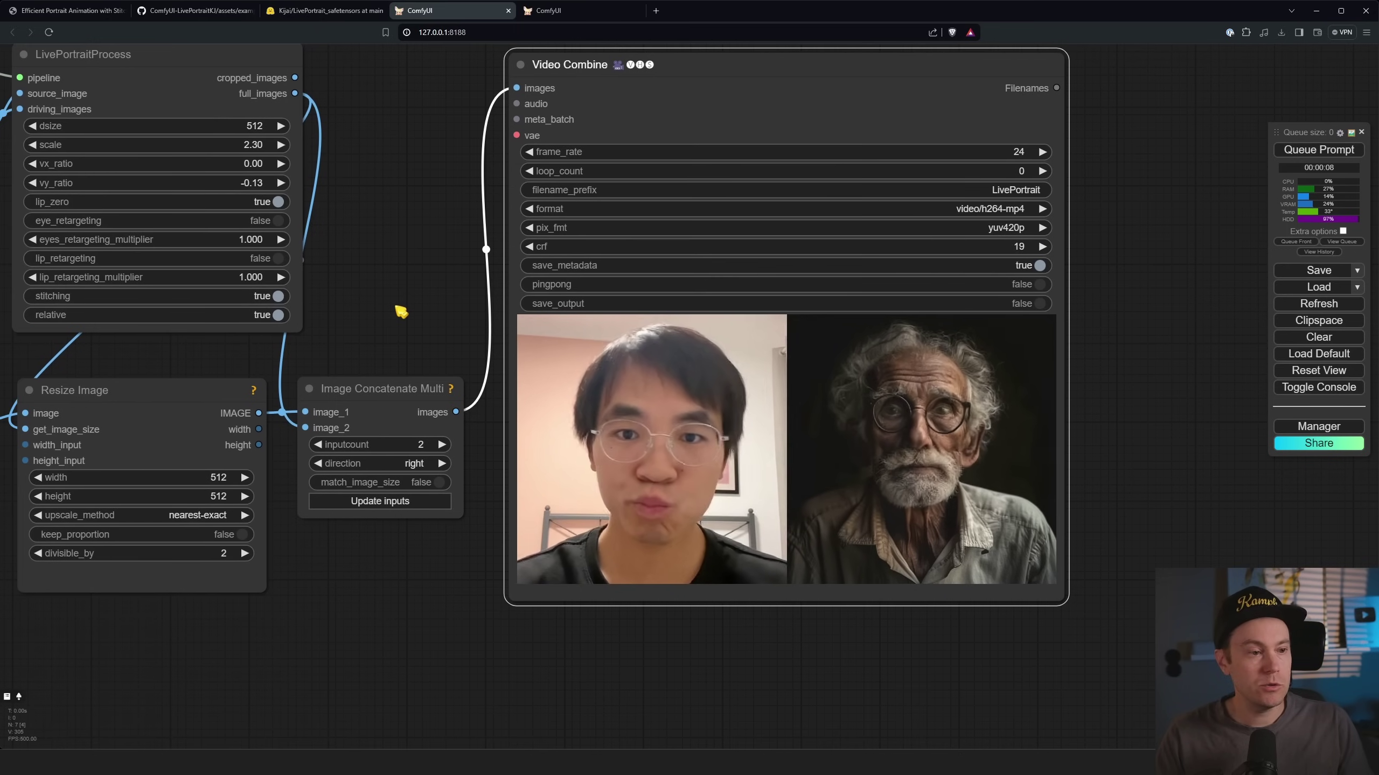
left_click(267, 315)
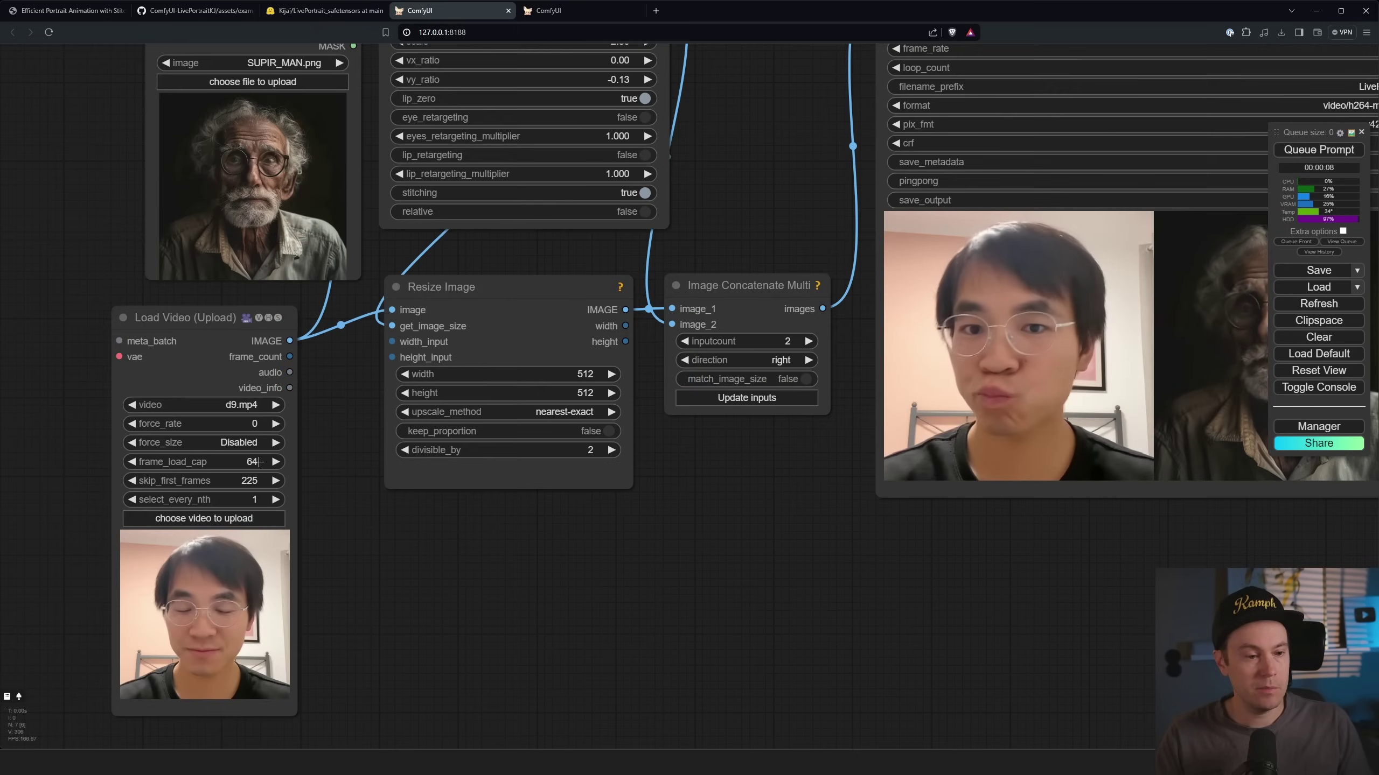
left_click(185, 317)
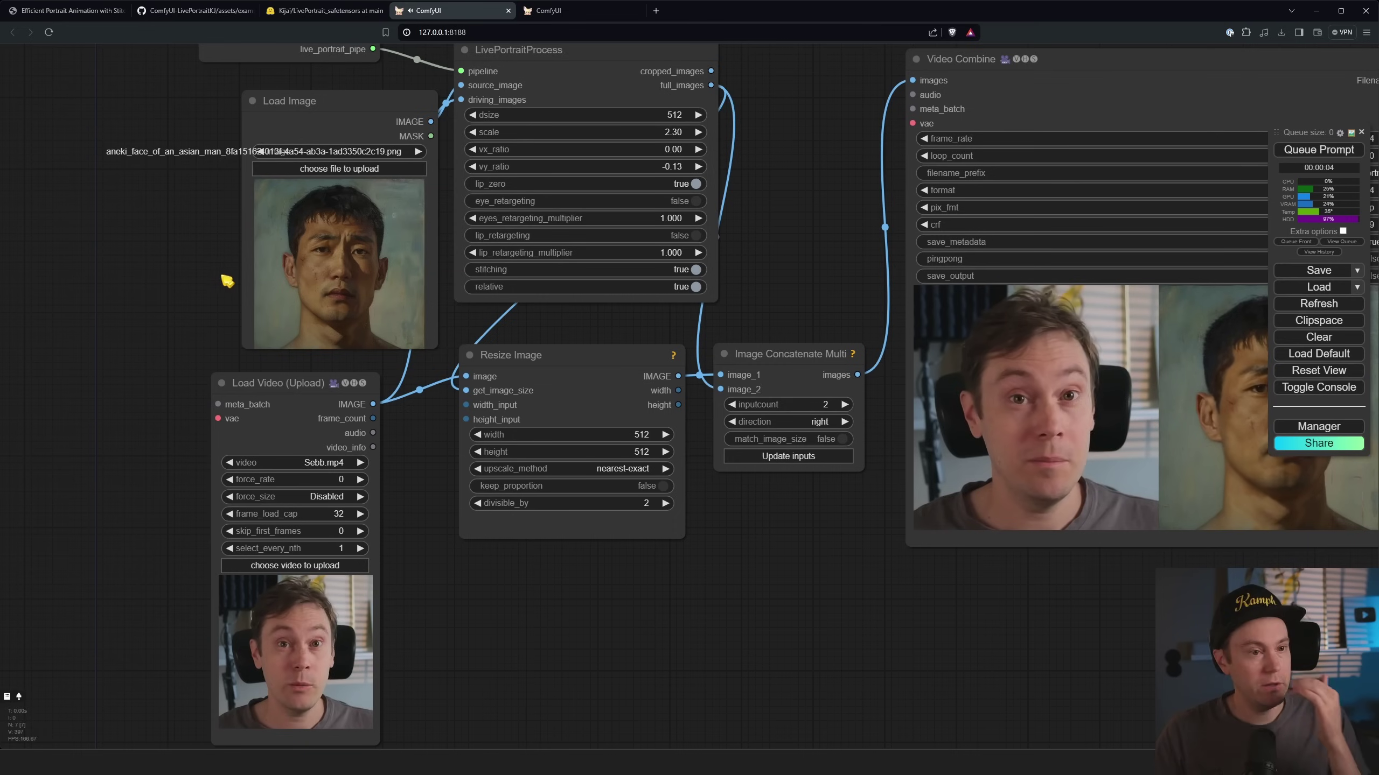
- Check the driving video and LivePortrait settings, then queue a render with relative disabled
scroll(222, 274, "up", 3)
left_click_drag(222, 266, 152, 279)
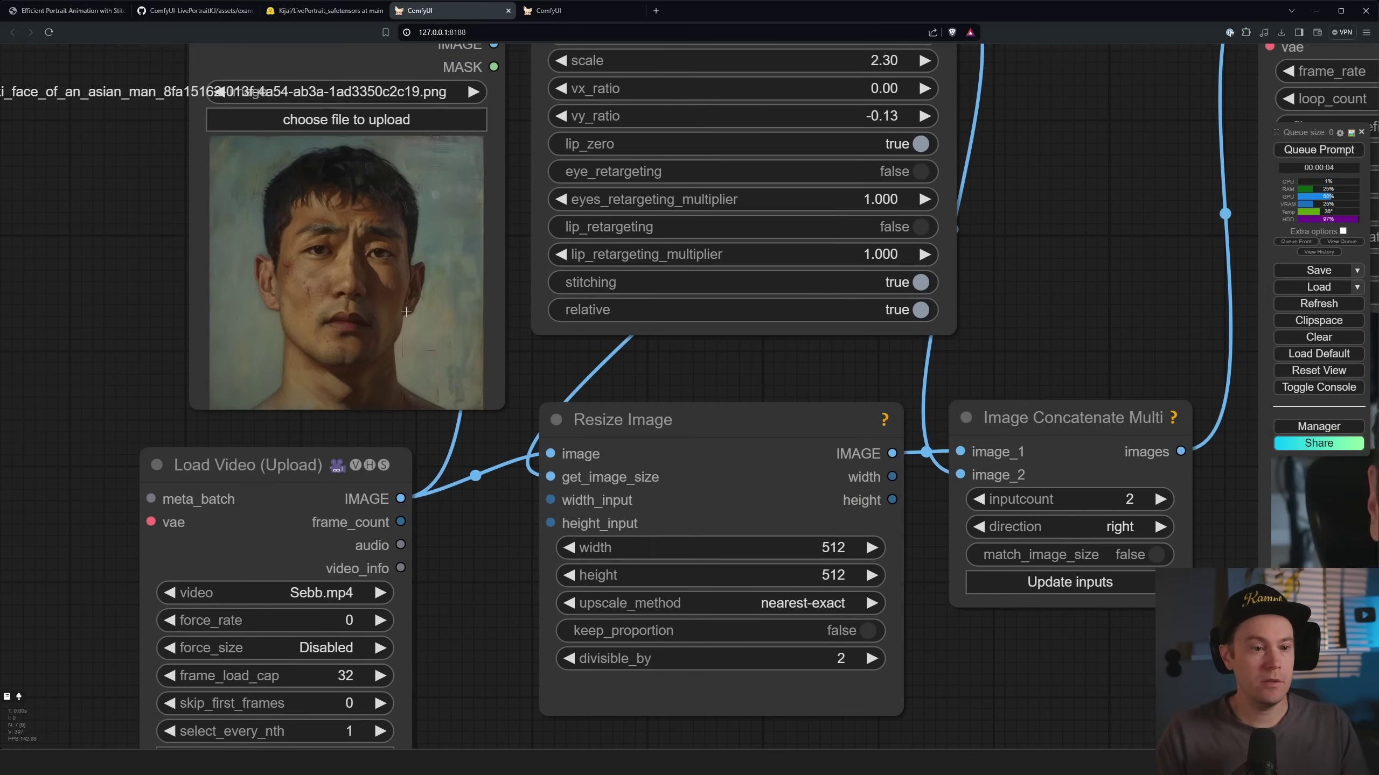
scroll(467, 636, "down", 5)
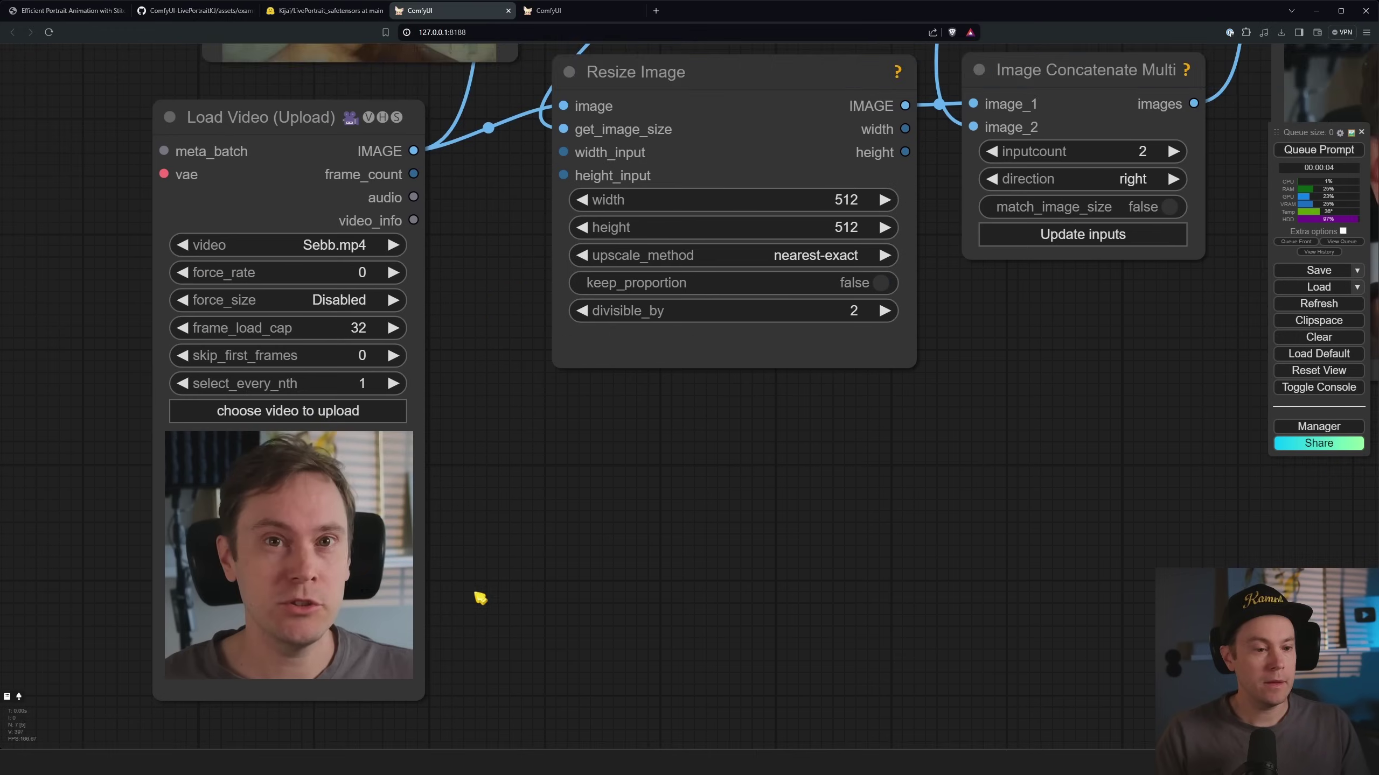
scroll(627, 514, "down", 2)
scroll(627, 514, "right", 10)
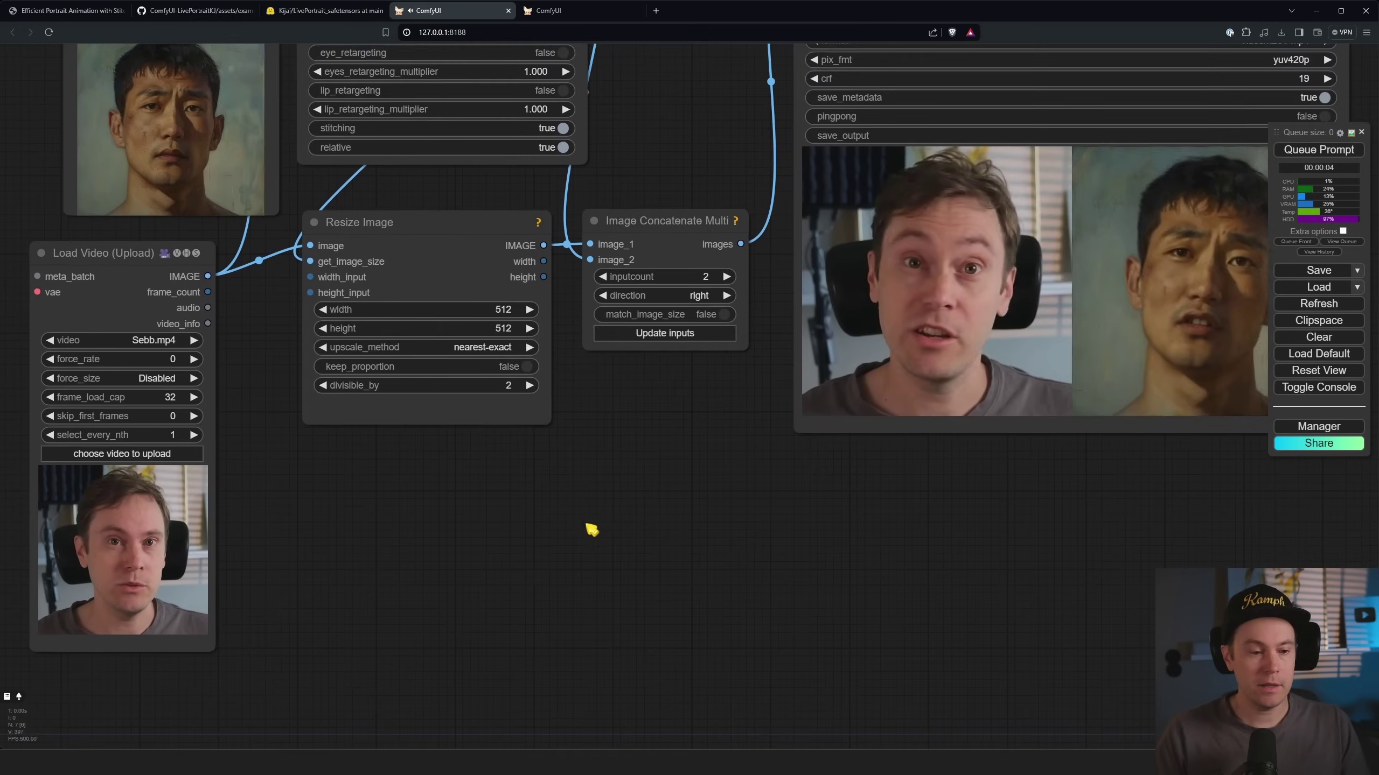
scroll(1042, 410, "up", 2)
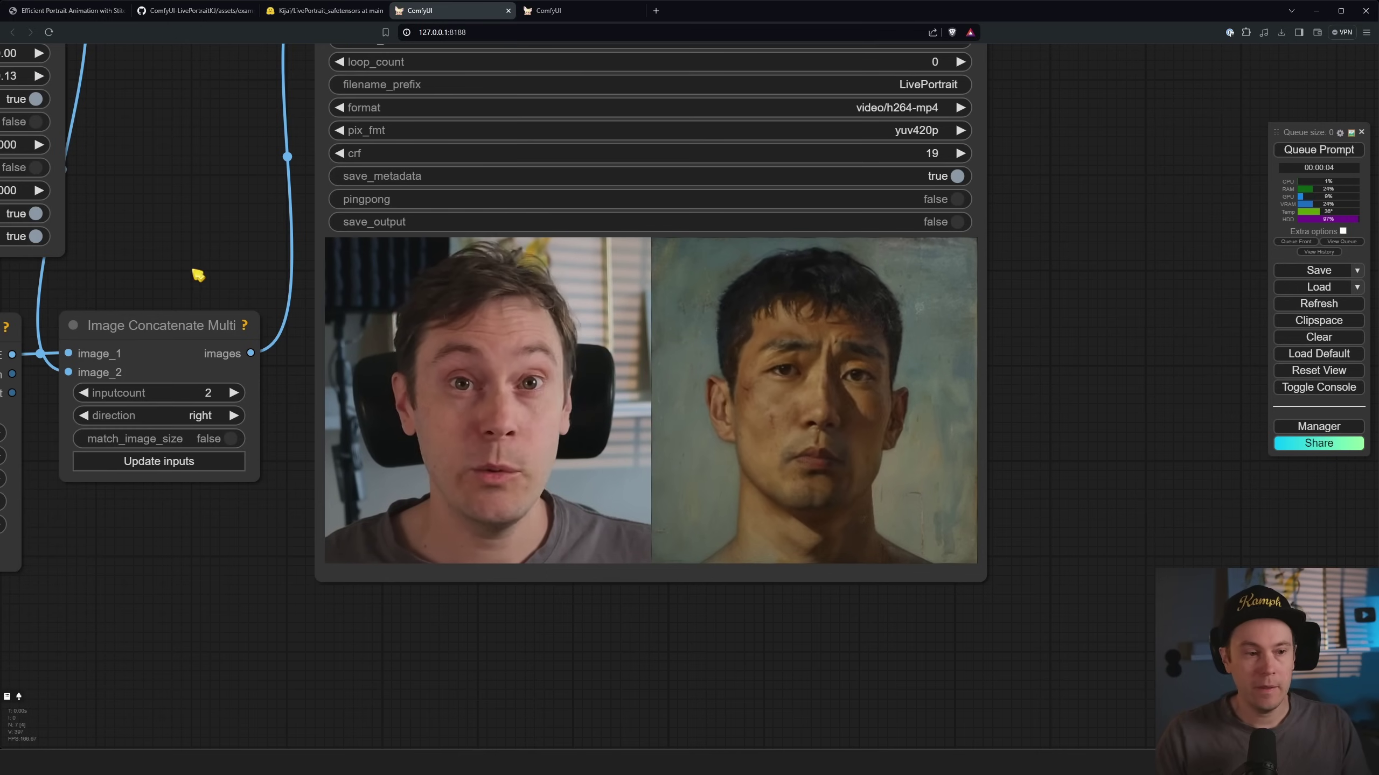
left_click_drag(157, 247, 468, 286)
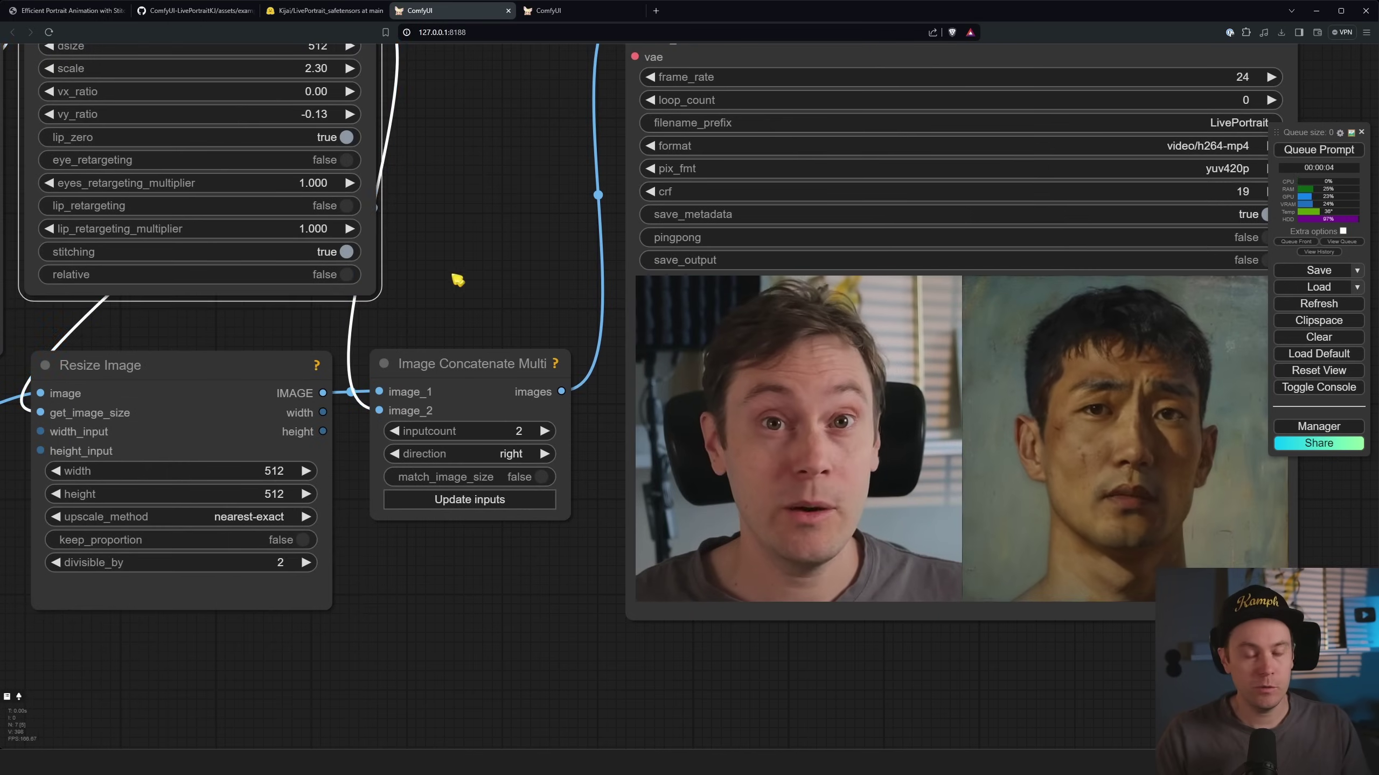
scroll(468, 280, "down", 1)
scroll(597, 369, "right", 2)
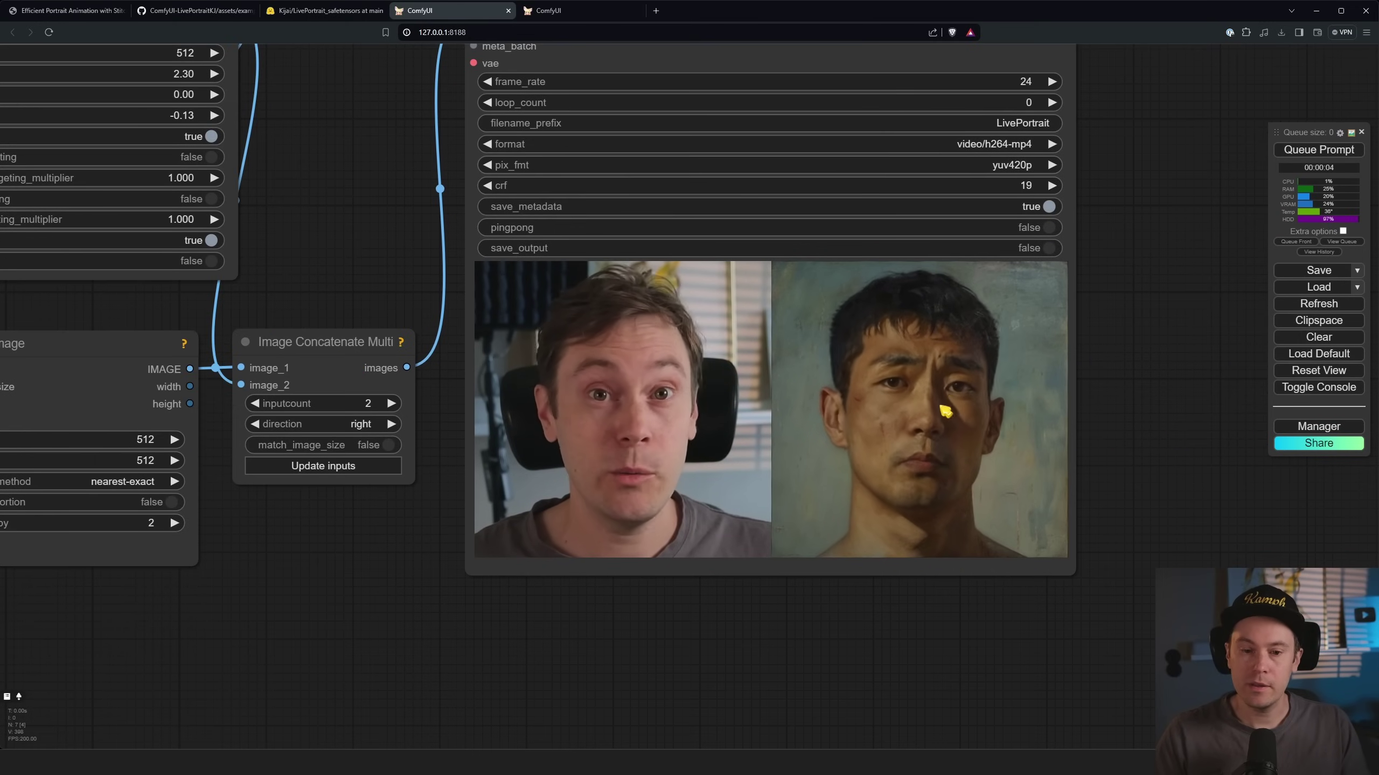
left_click(1312, 152)
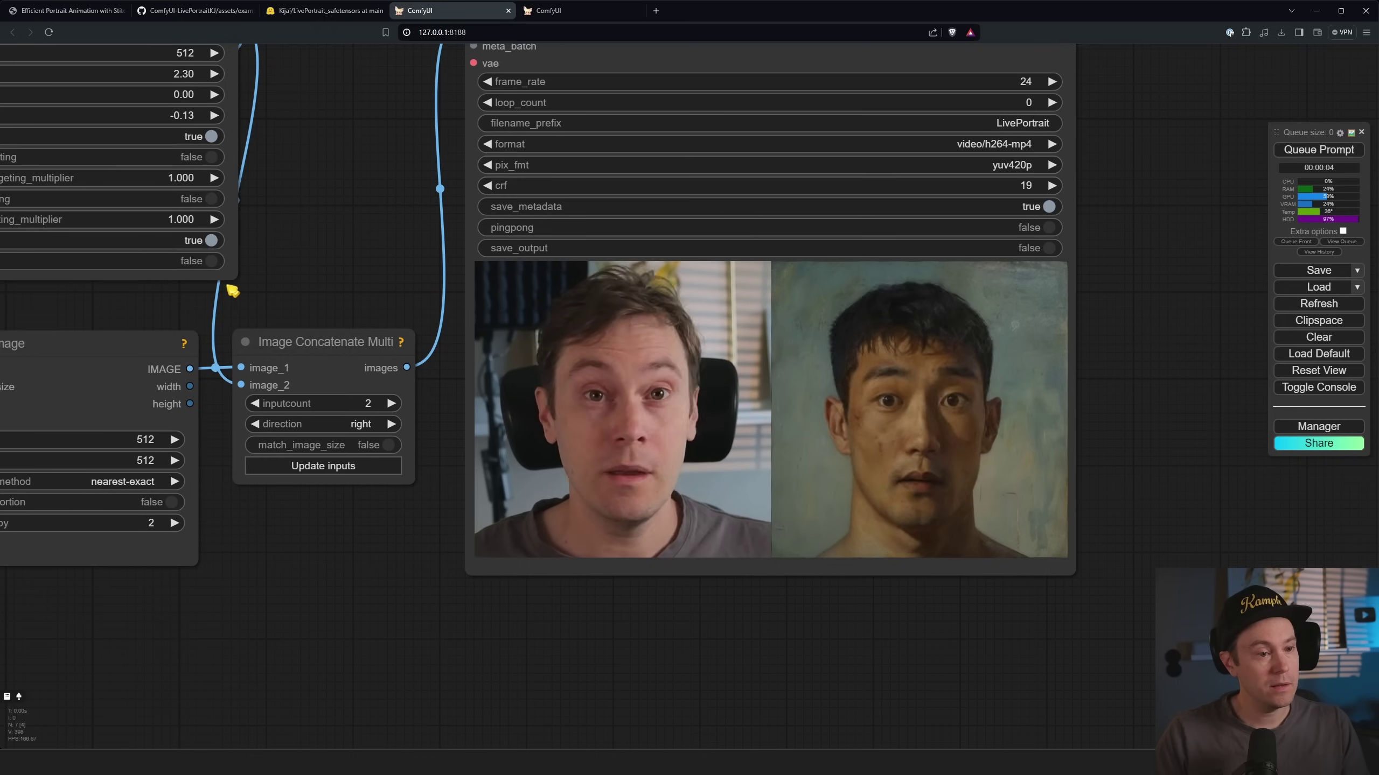
- Duplicate the Video Combine output node and queue a run to fill it
scroll(219, 353, "down", 6)
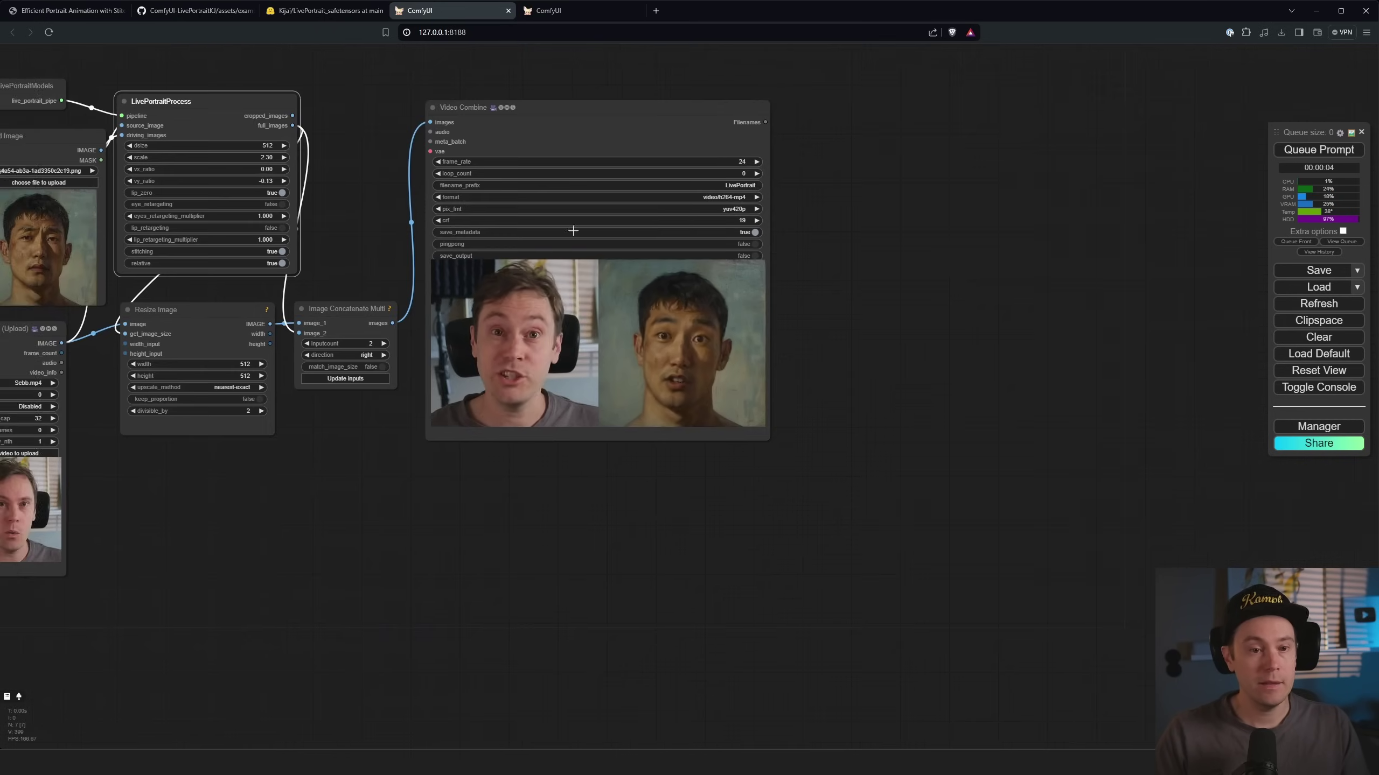
left_click_drag(516, 144, 883, 142, "alt")
scroll(492, 502, "up", 4)
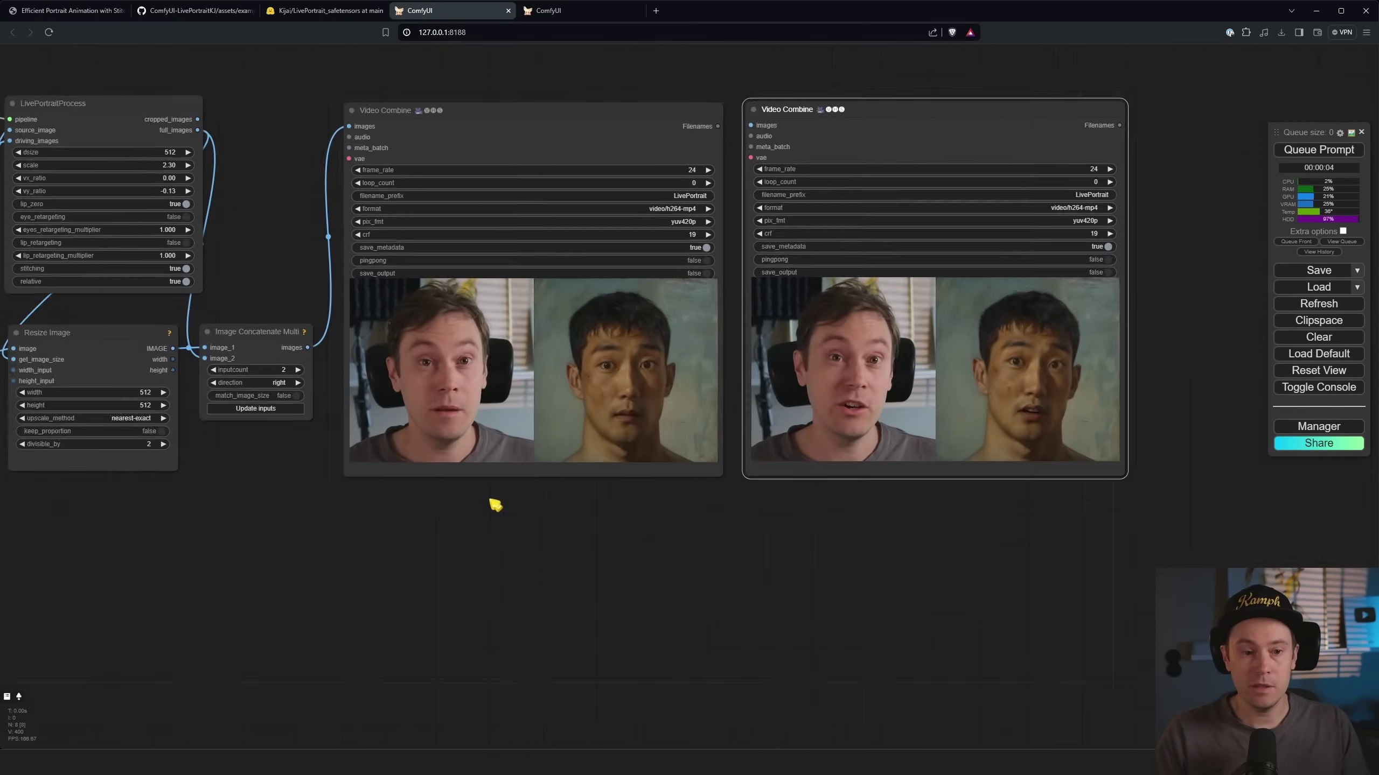
left_click(1319, 149)
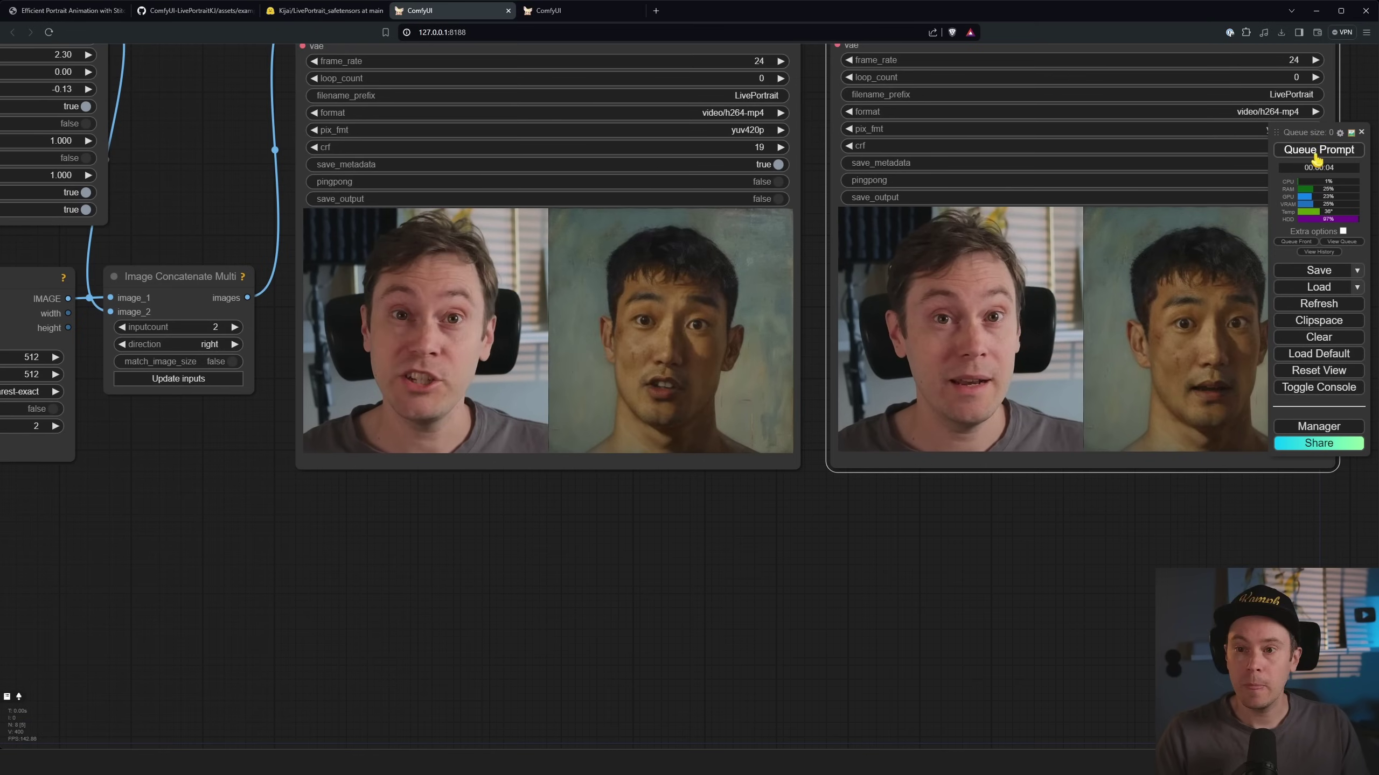
- Stack the new output preview under the original to compare both renders
left_click_drag(206, 182, 373, 221)
scroll(716, 554, "right", 5)
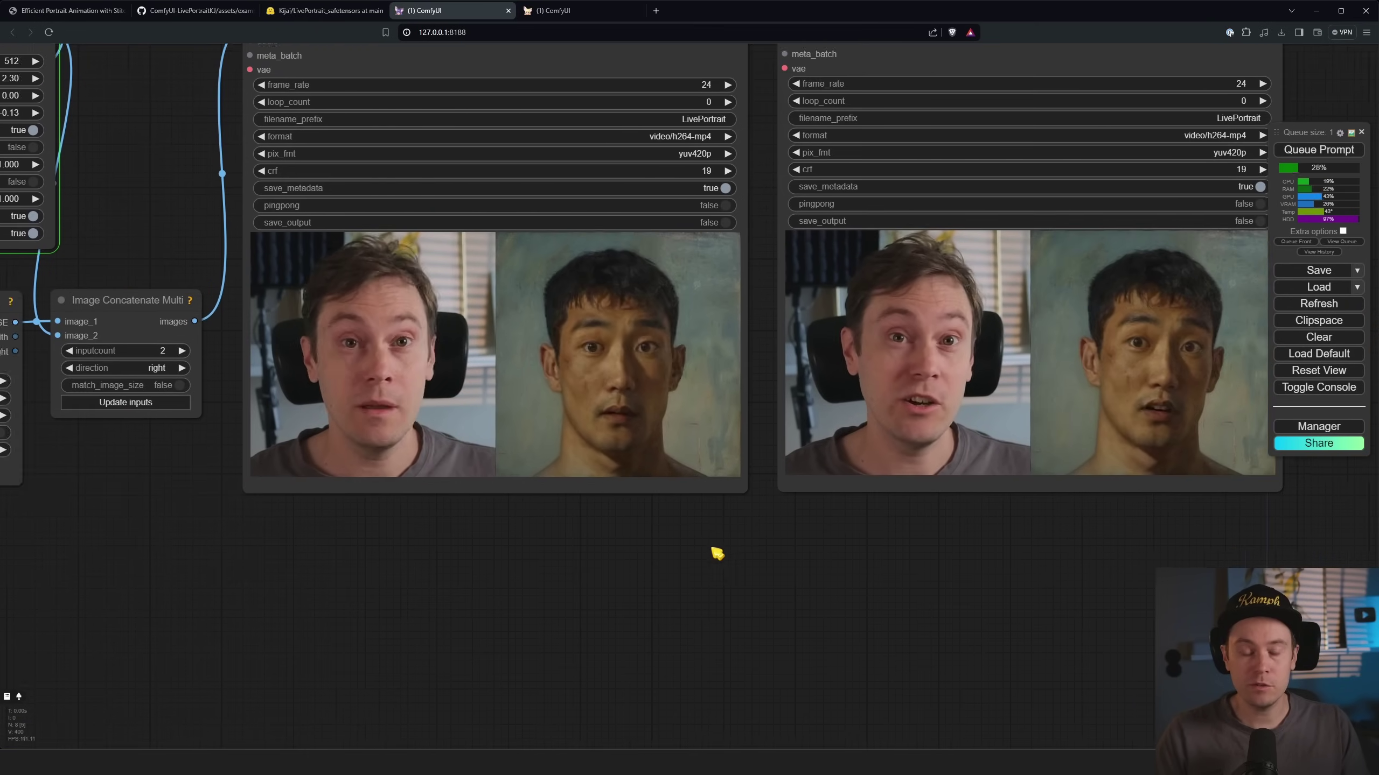
scroll(760, 537, "up", 1)
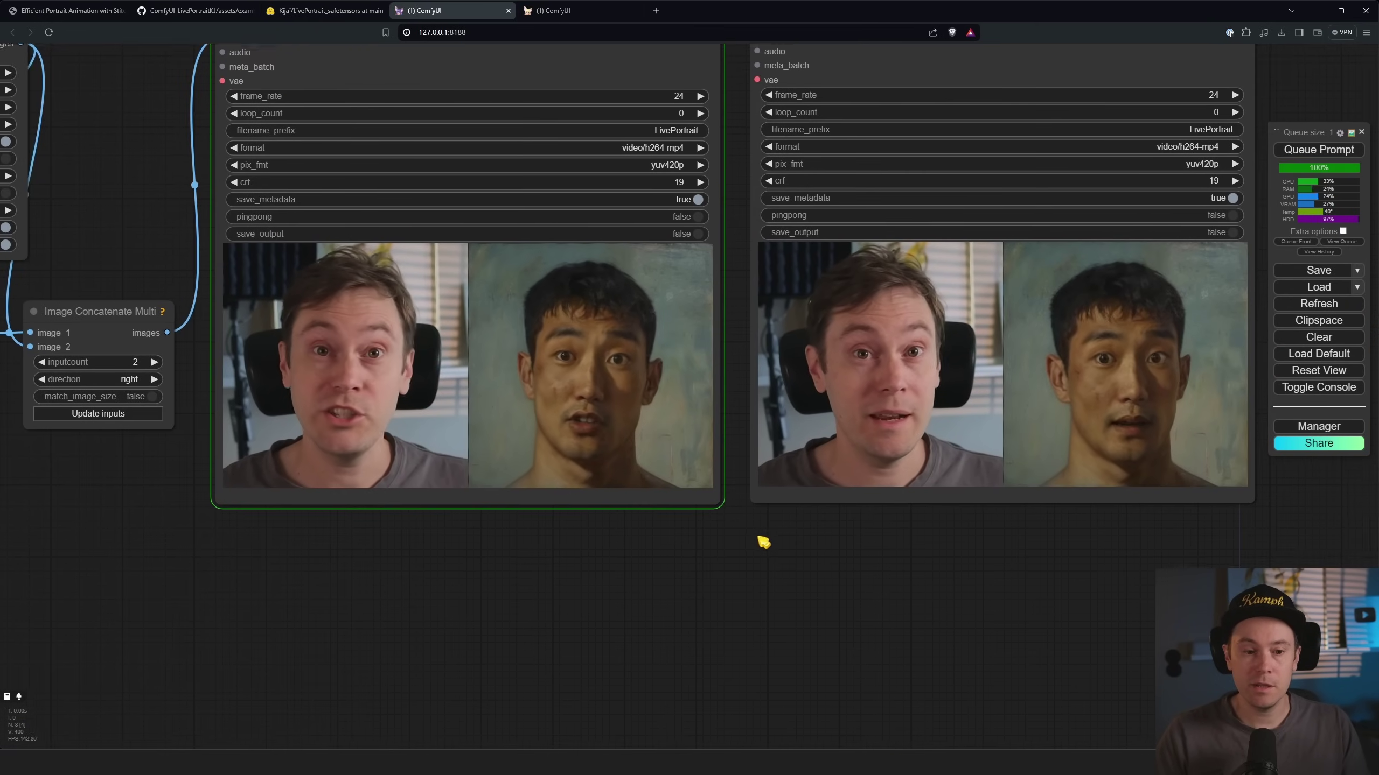
scroll(886, 539, "down", 3)
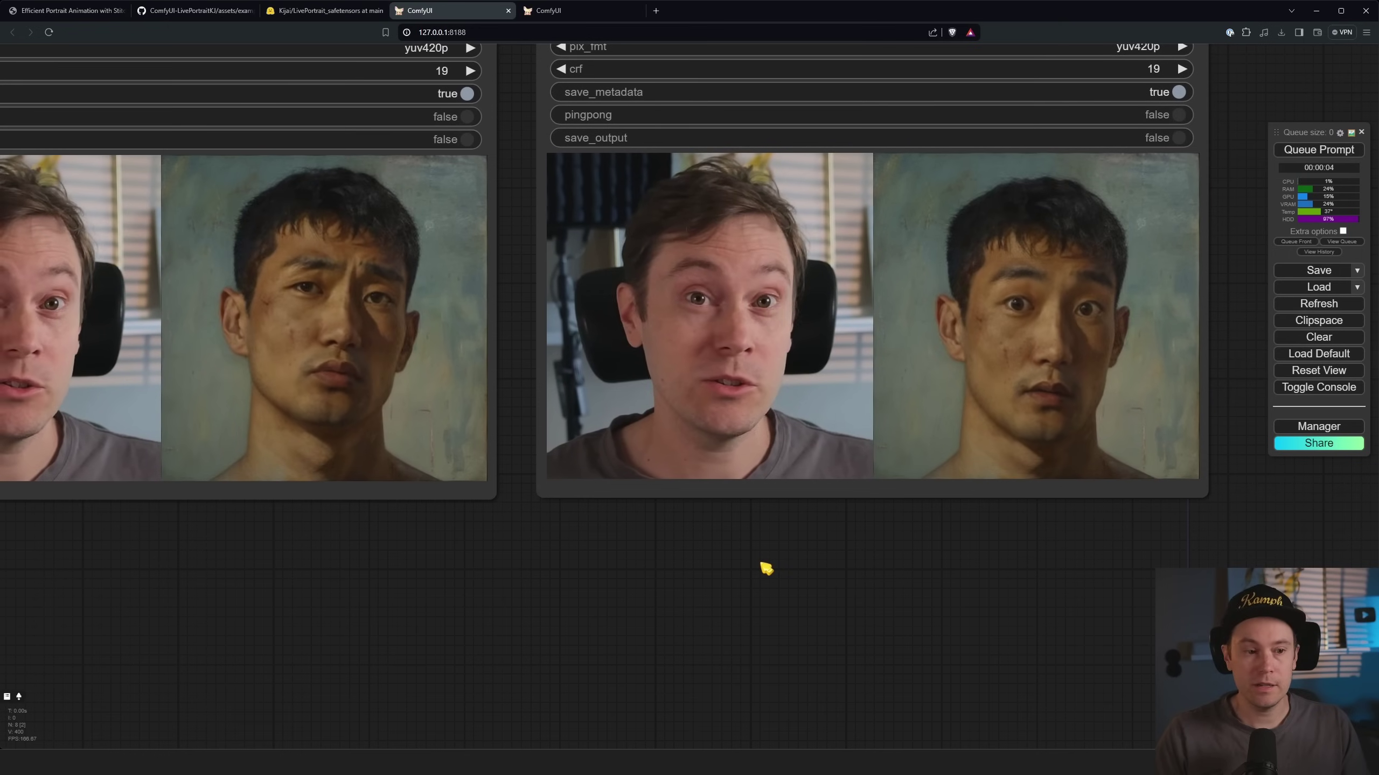
scroll(763, 567, "up", 2)
scroll(978, 594, "down", 2)
left_click_drag(959, 61, 420, 326)
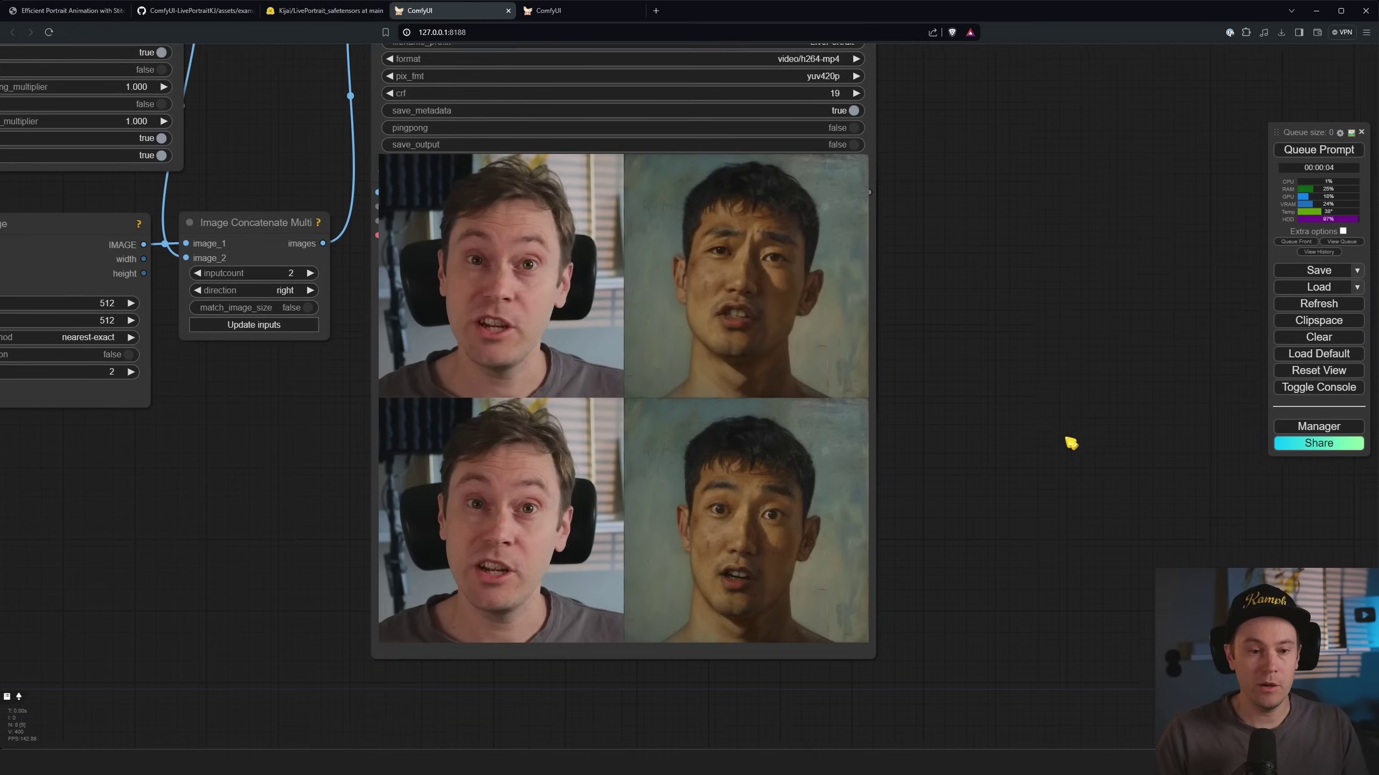
scroll(1034, 404, "up", 5)
left_click_drag(1003, 400, 1135, 385)
scroll(1115, 406, "down", 1)
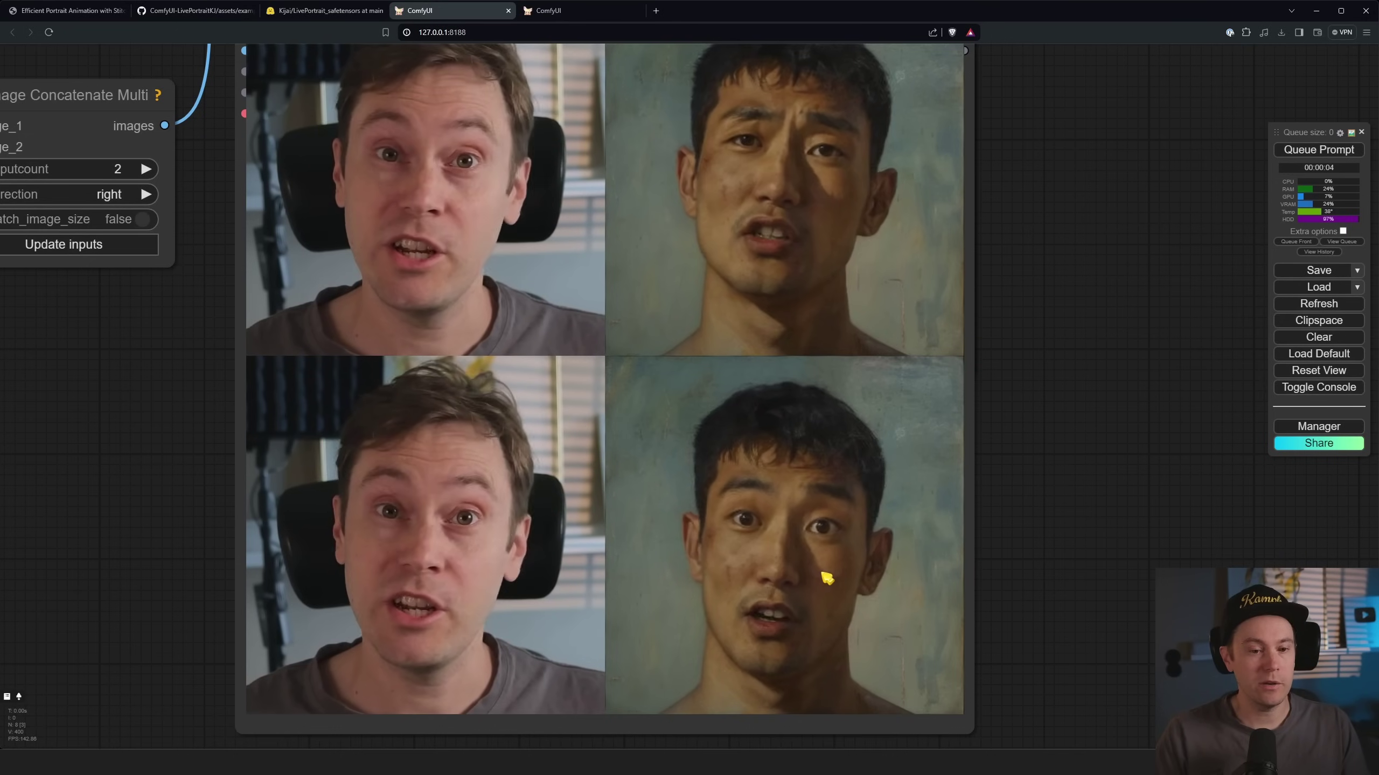
scroll(736, 348, "down", 5)
left_click_drag(751, 339, 529, 246)
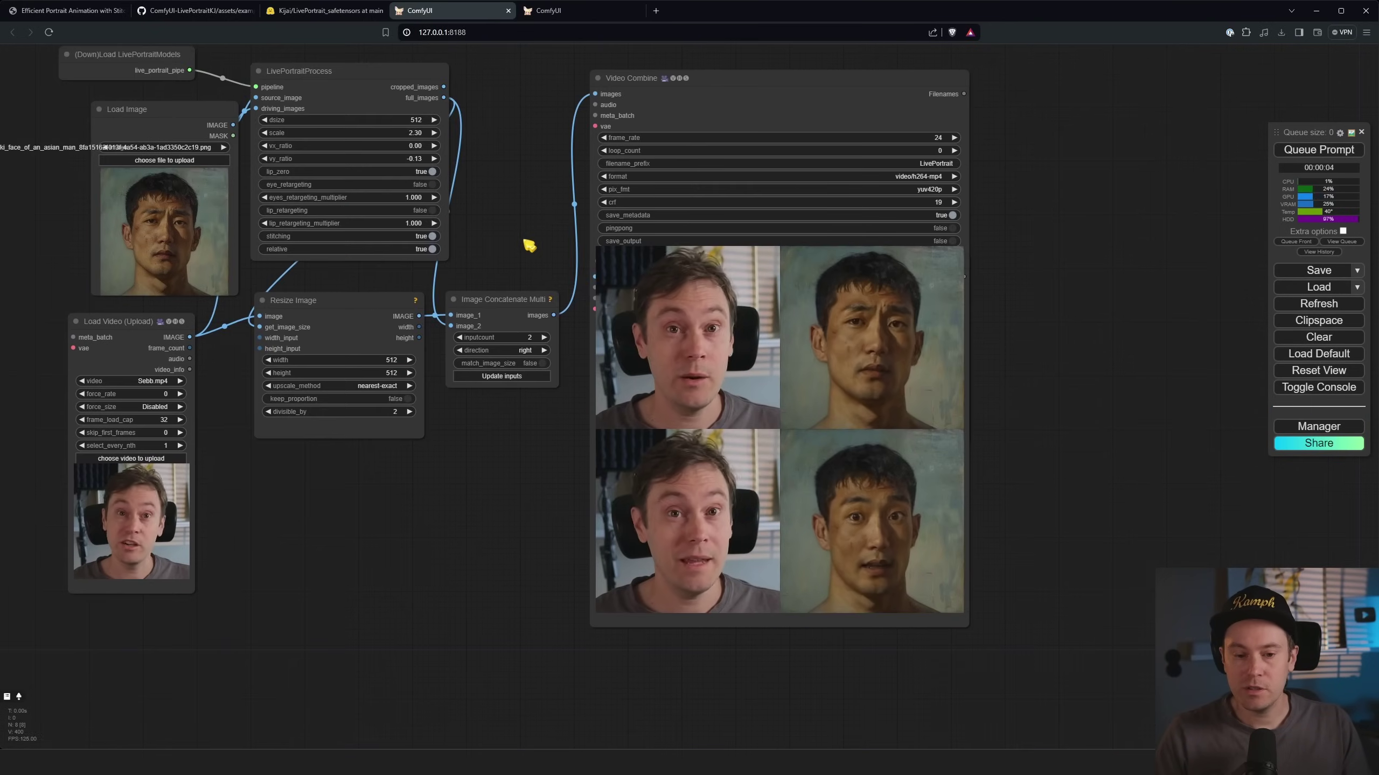
right_click(1068, 404)
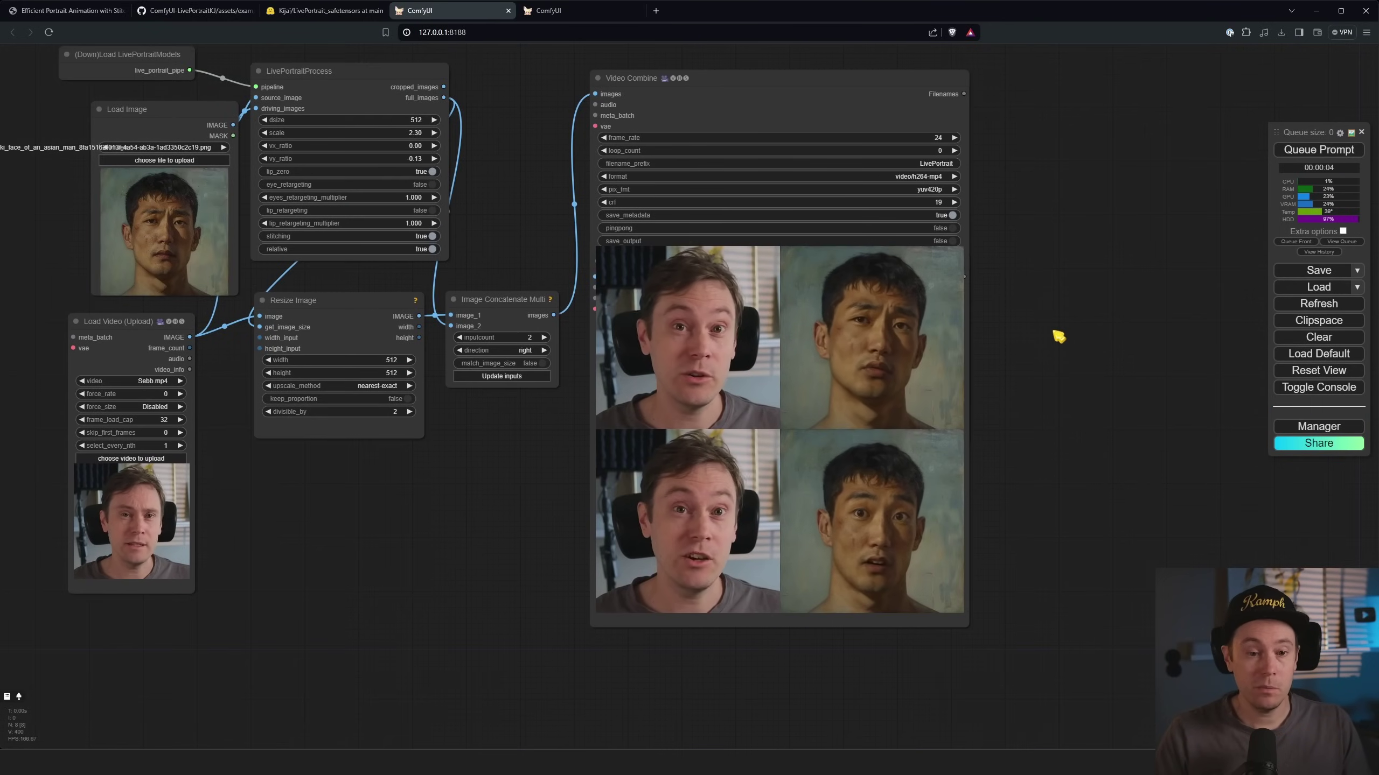